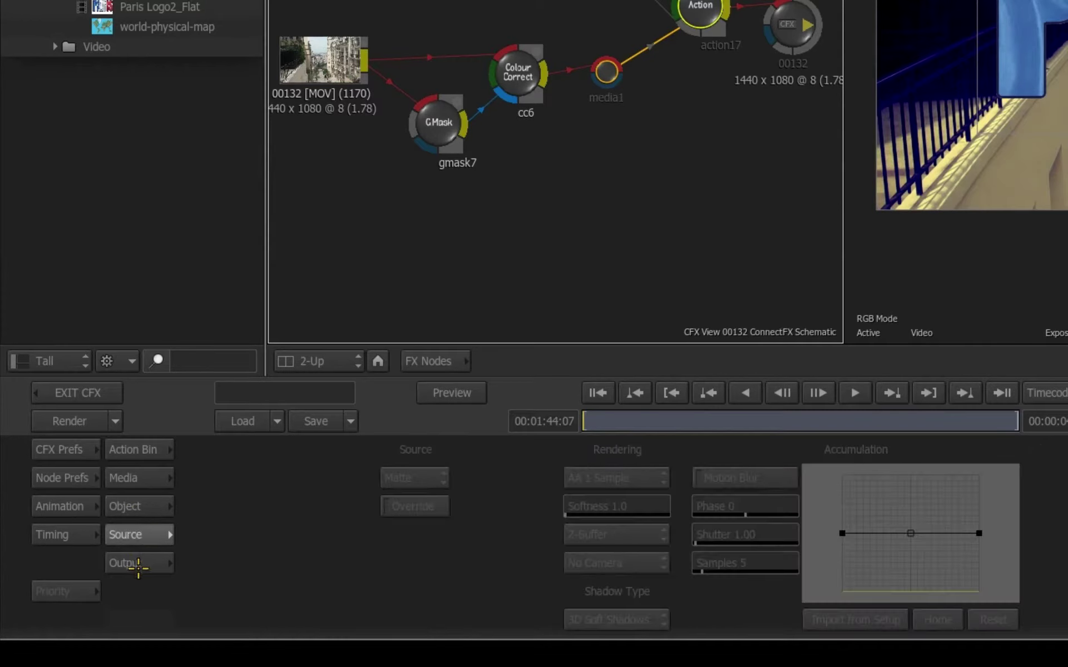
Open the Action output and object settings and cycle through the scene objects from DefaultCam to axis2
click(139, 563)
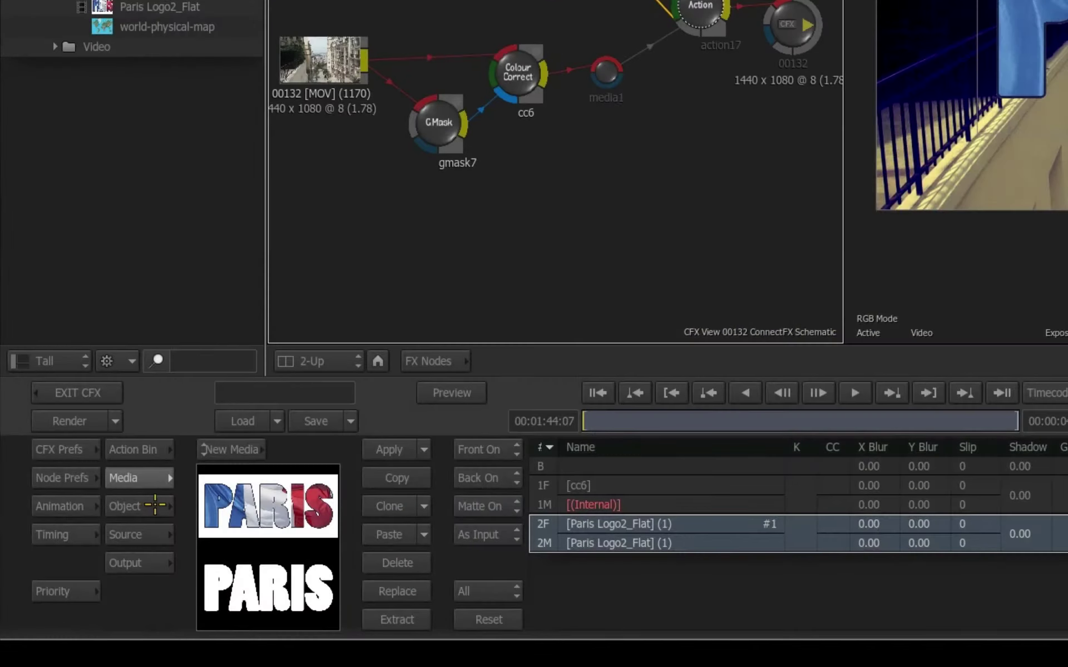
click(155, 506)
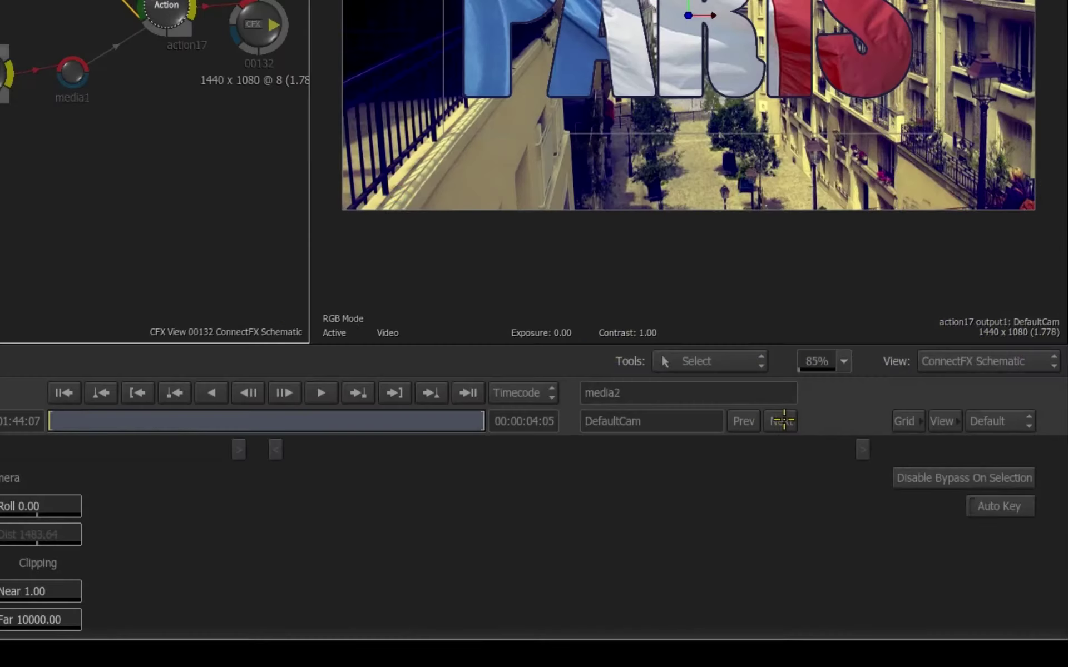
click(876, 503)
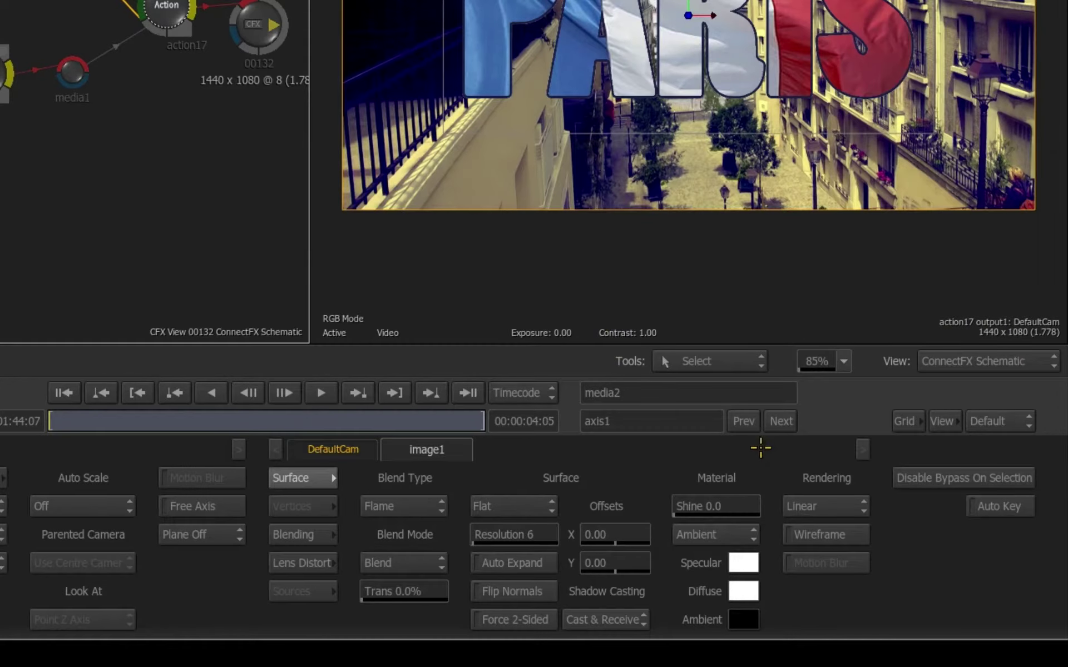
key(Tab)
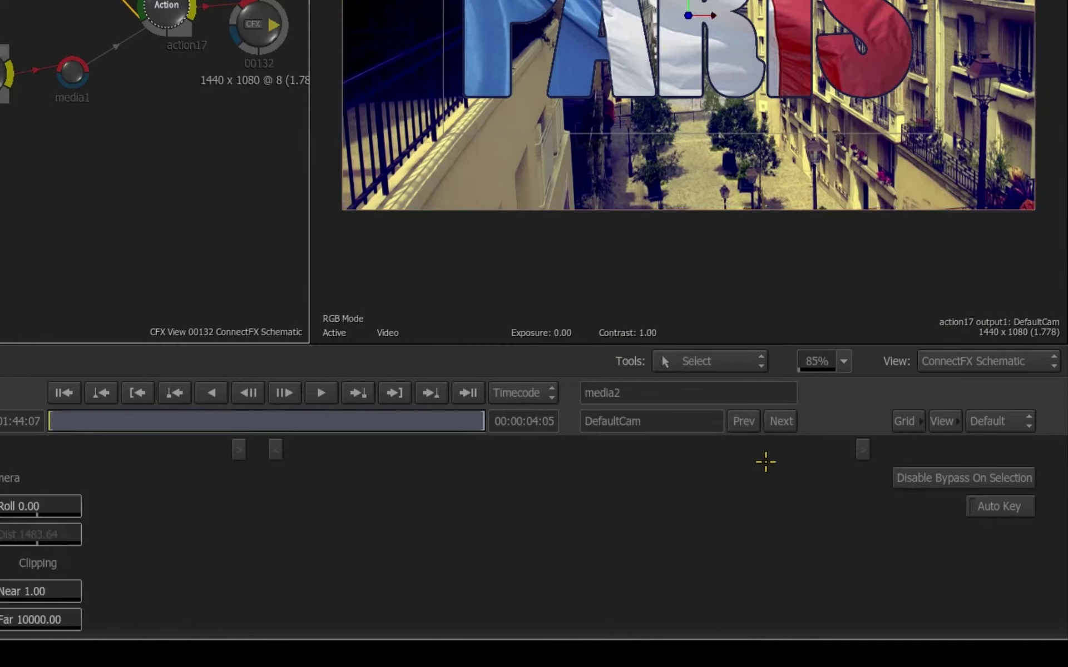
click(781, 422)
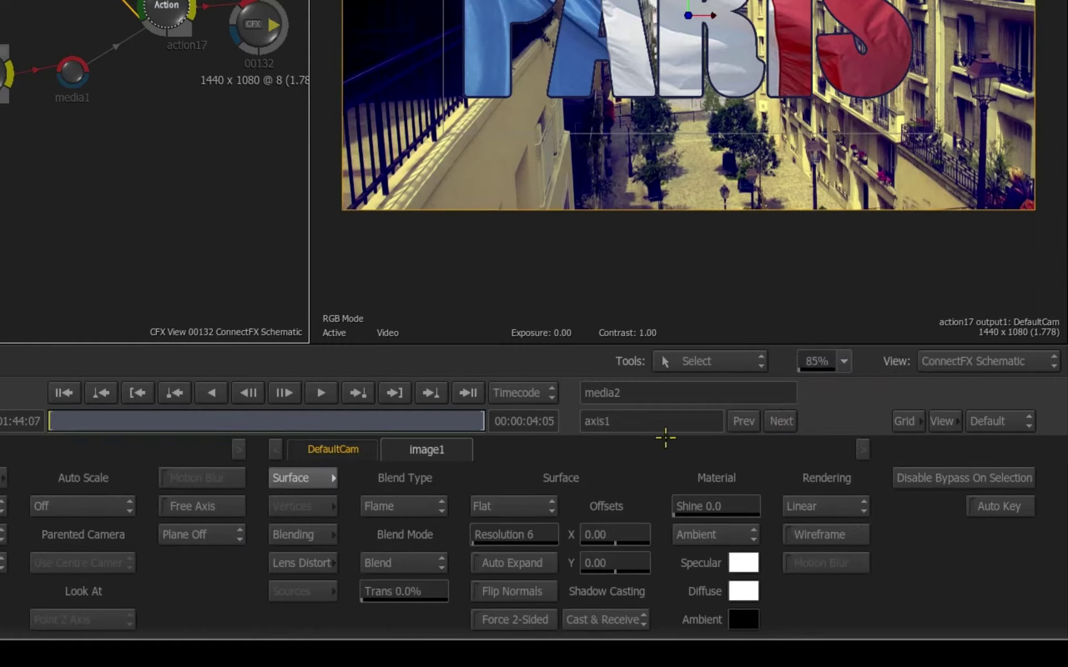
click(781, 421)
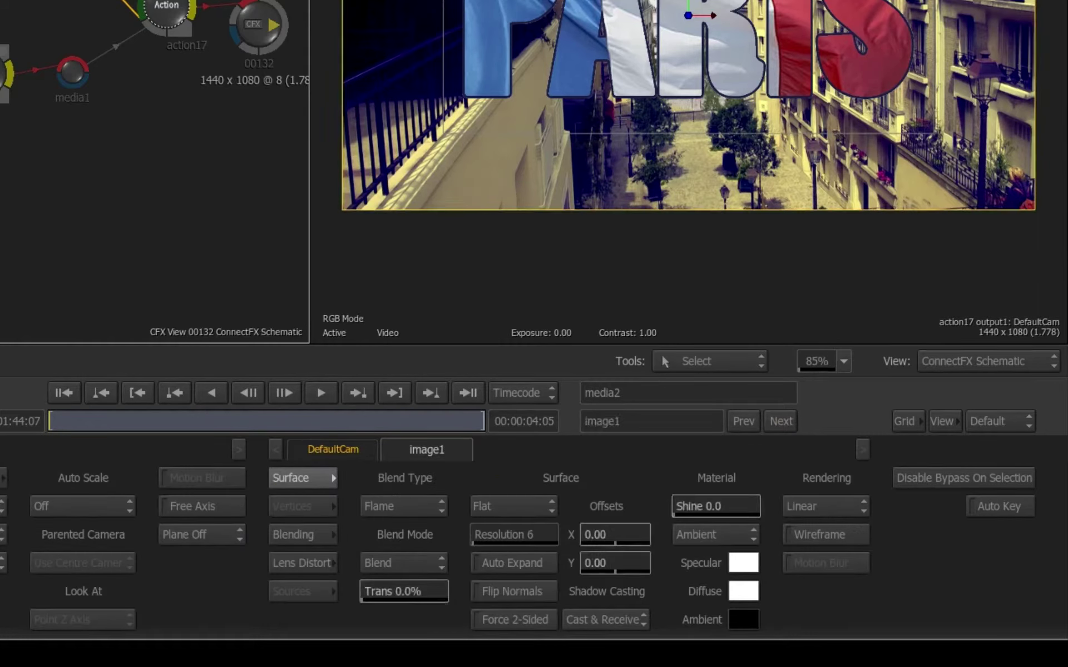
click(777, 418)
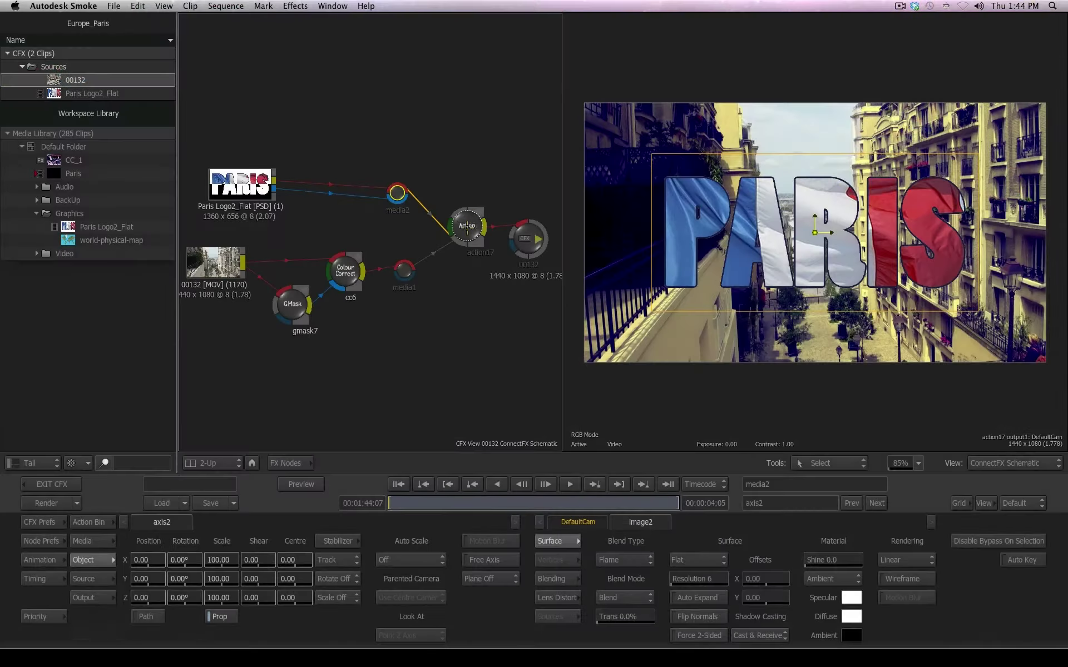
Select the Action node, shift it slightly in the ConnectFX schematic, and switch the view to Action Schematic
drag(467, 226, 461, 225)
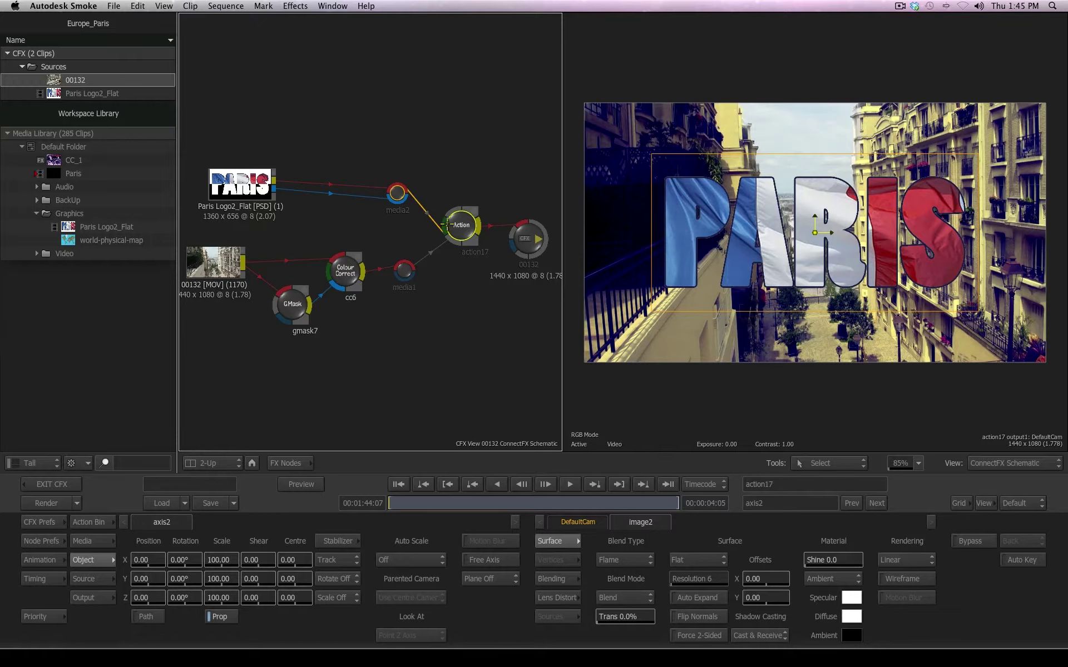
drag(446, 224, 449, 219)
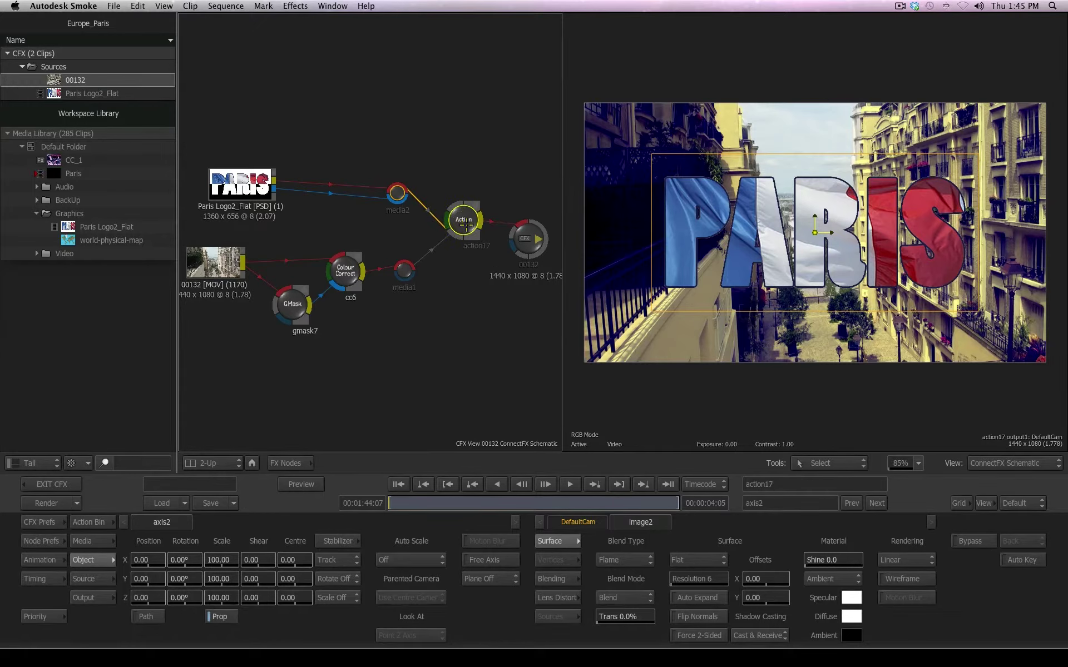
drag(467, 226, 461, 211)
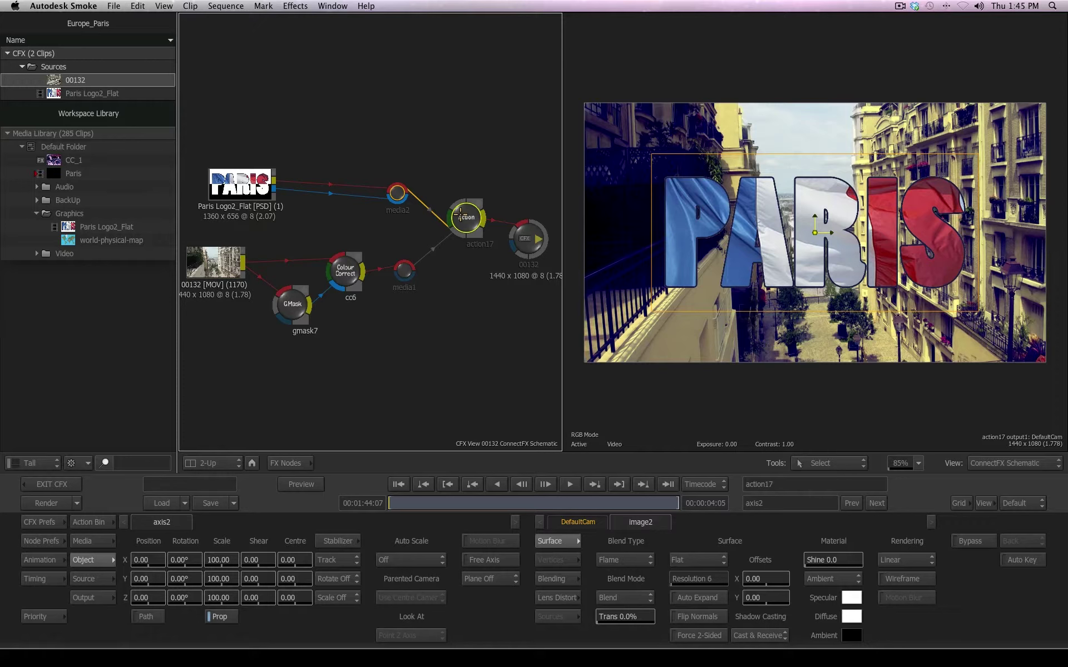
drag(462, 222, 465, 217)
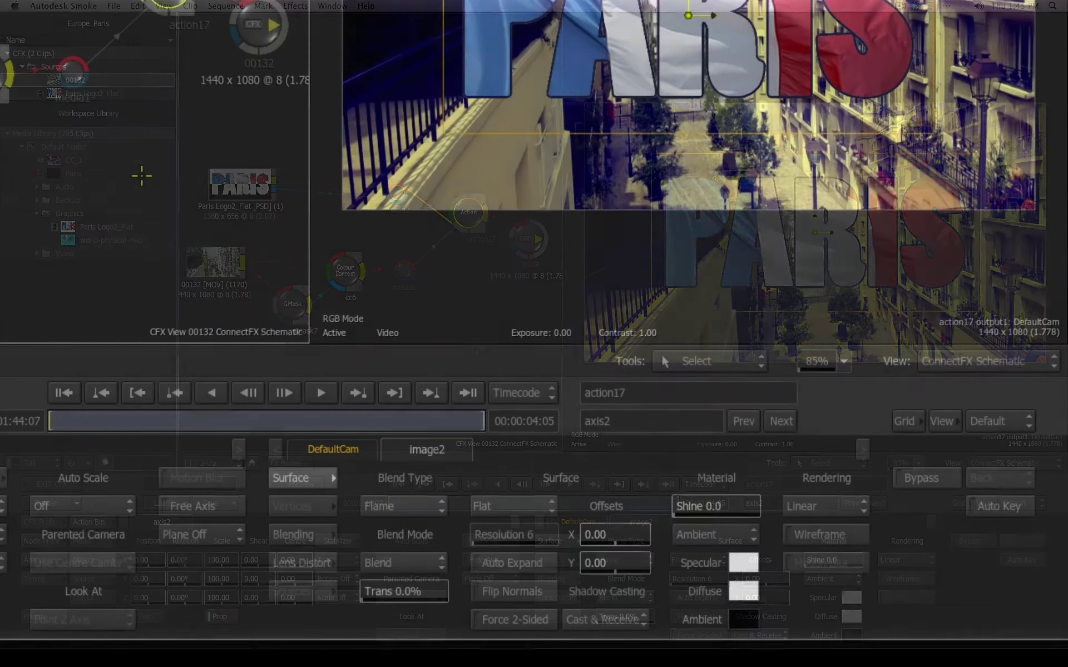
click(981, 361)
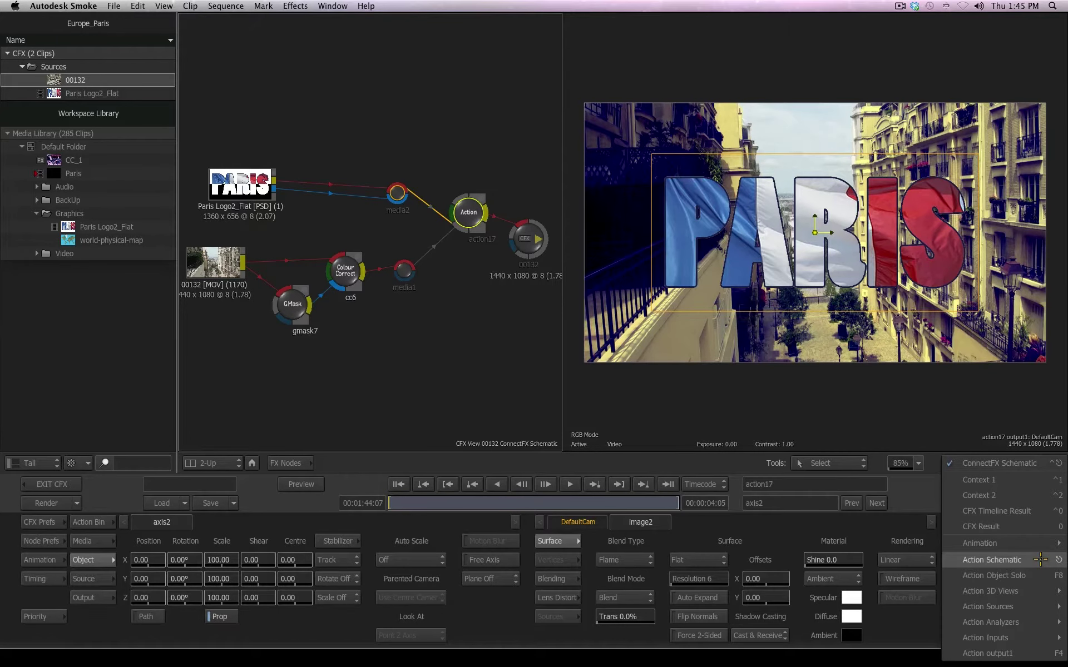
click(1040, 559)
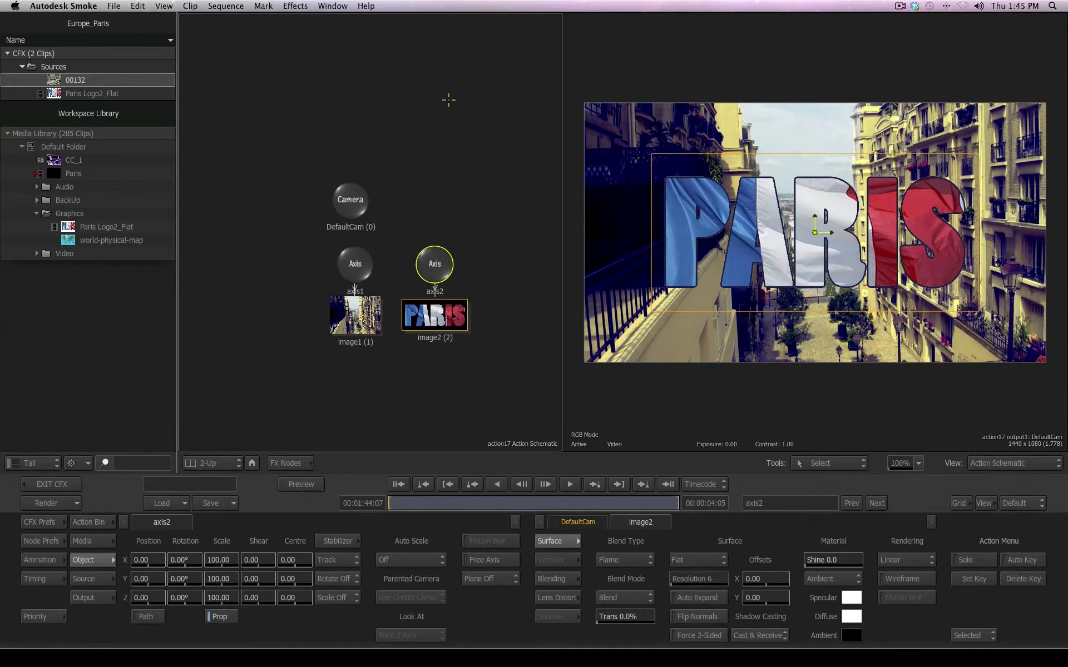
Spread out the schematic by moving the DefaultCam node upward and both axis nodes farther above their images
drag(351, 199, 352, 137)
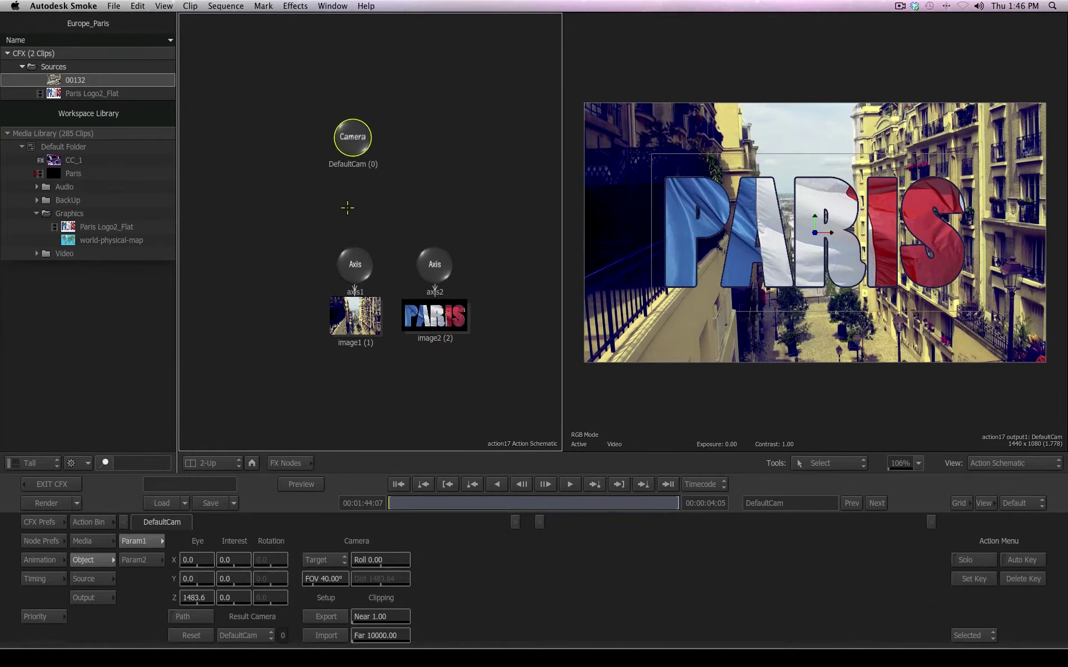
click(350, 268)
drag(433, 265, 436, 249)
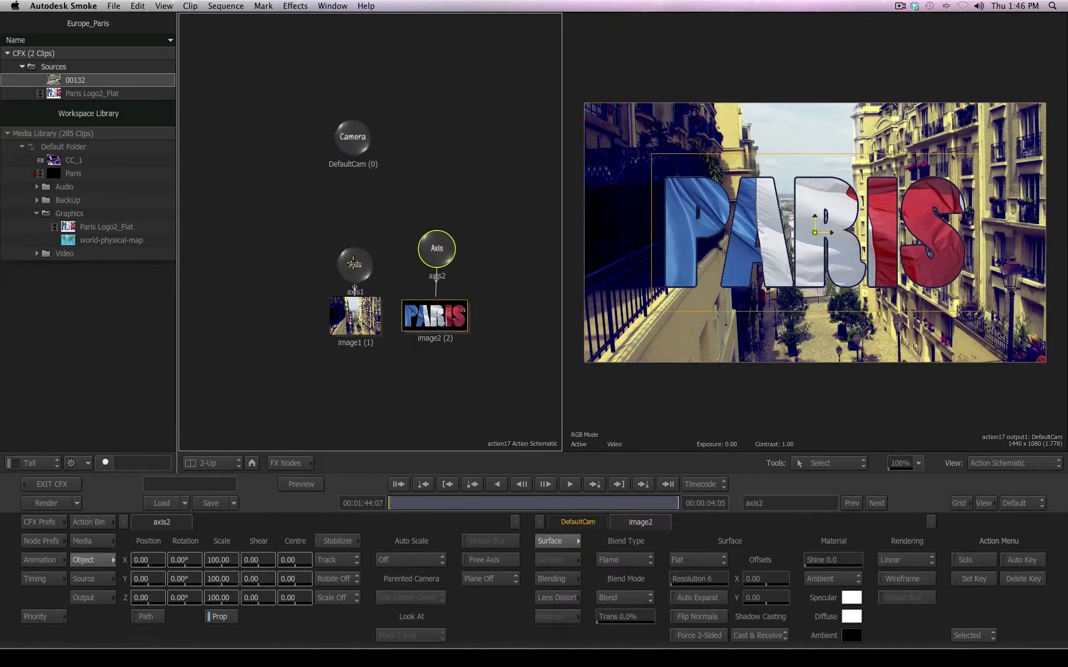
drag(354, 263, 354, 243)
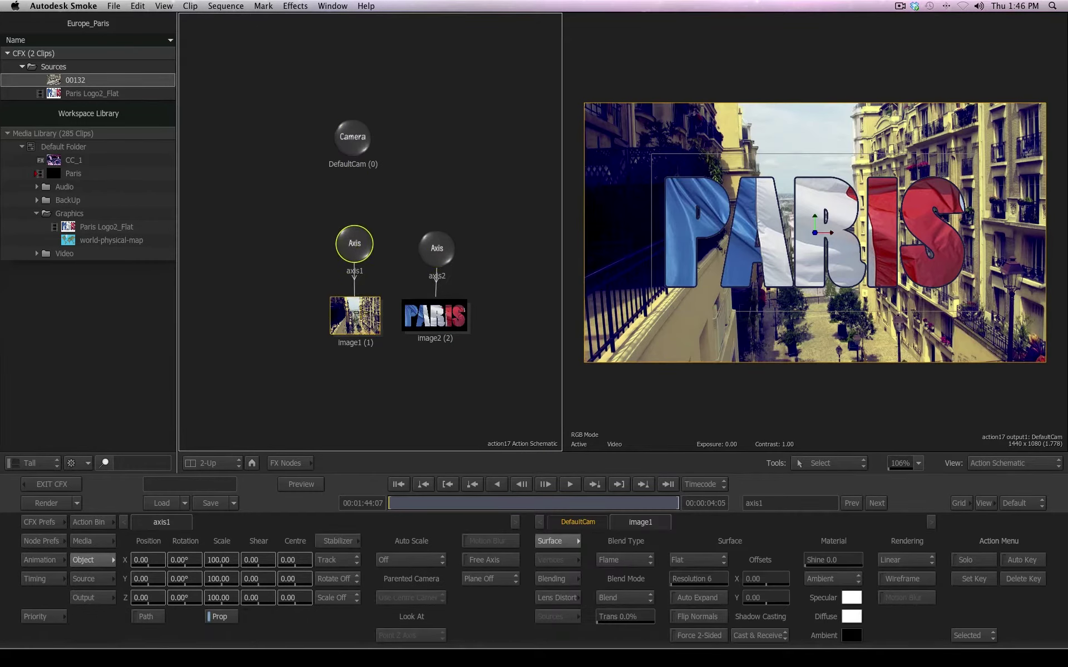
Examine the settings of both image nodes, the DefaultCam camera and both axis nodes by selecting each one
click(433, 315)
click(356, 318)
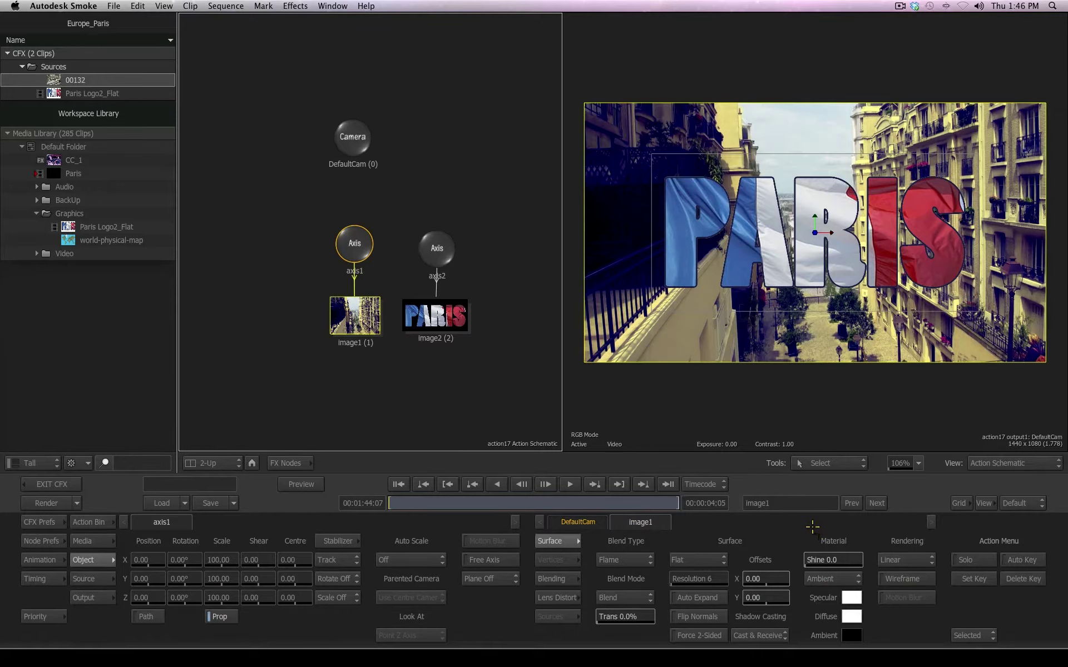
click(350, 147)
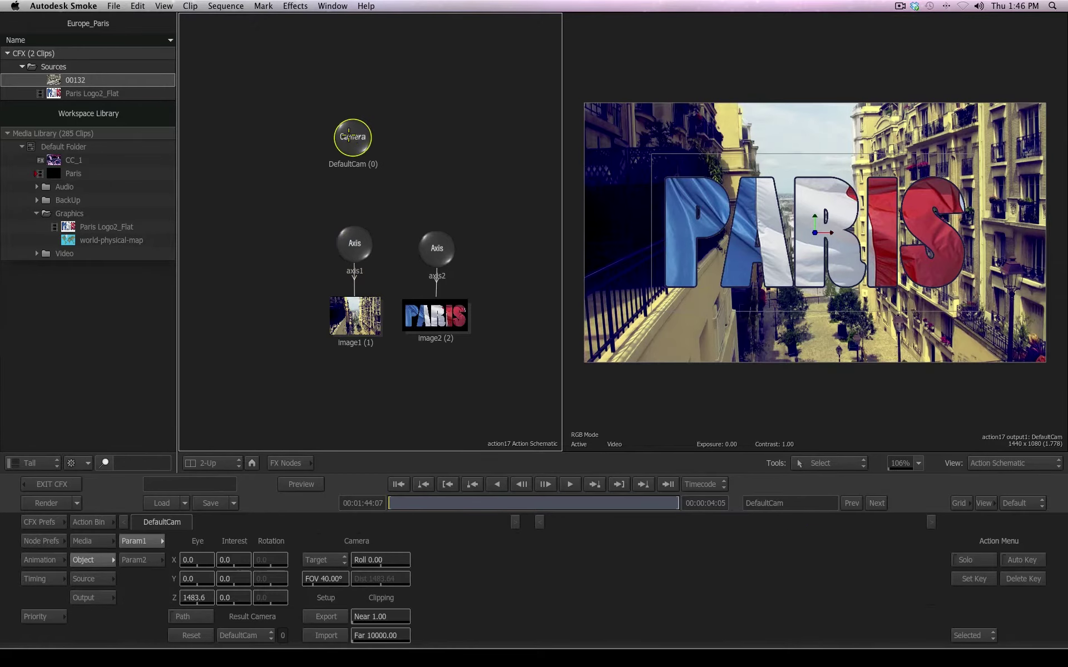
drag(350, 146, 350, 155)
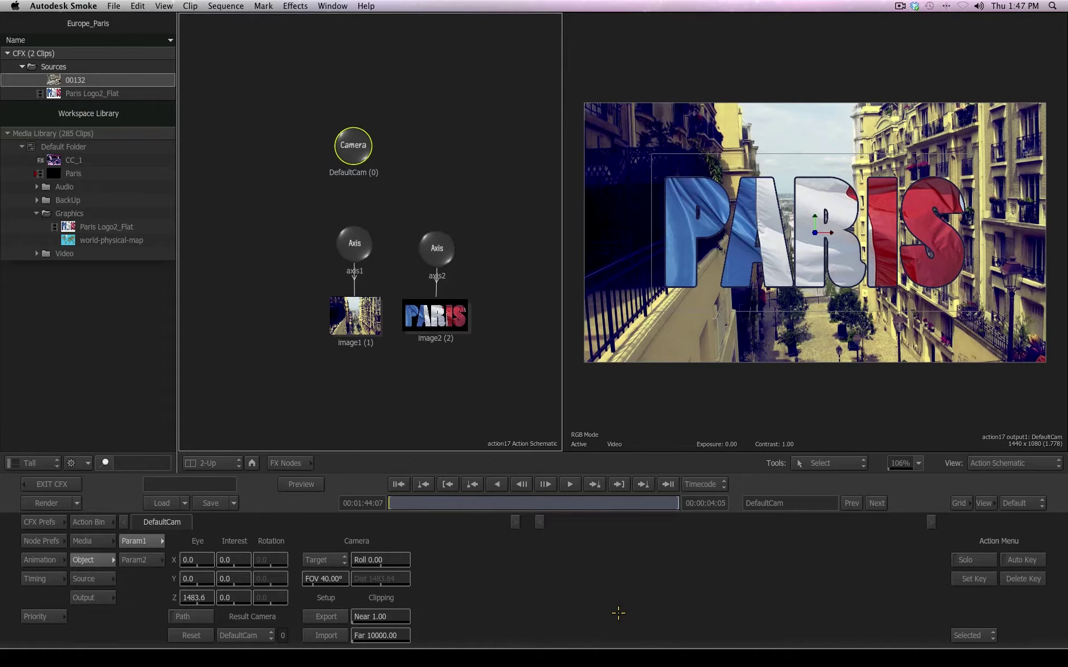
click(349, 249)
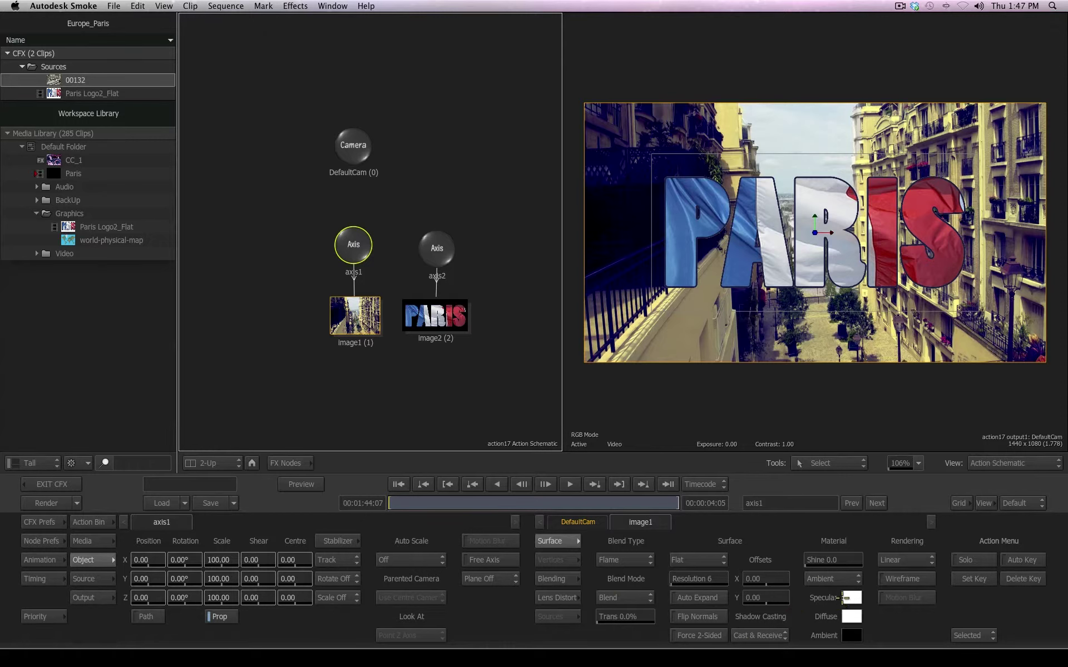
click(433, 245)
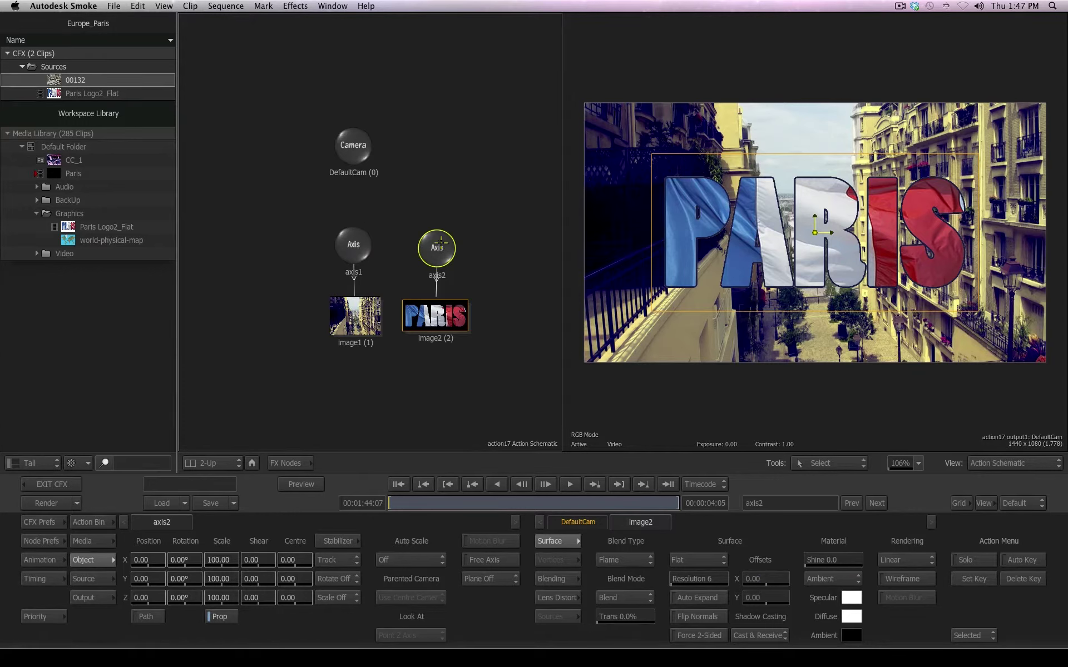
Rename the axis node above the PARIS image to axis2_Graphic
drag(440, 249, 435, 254)
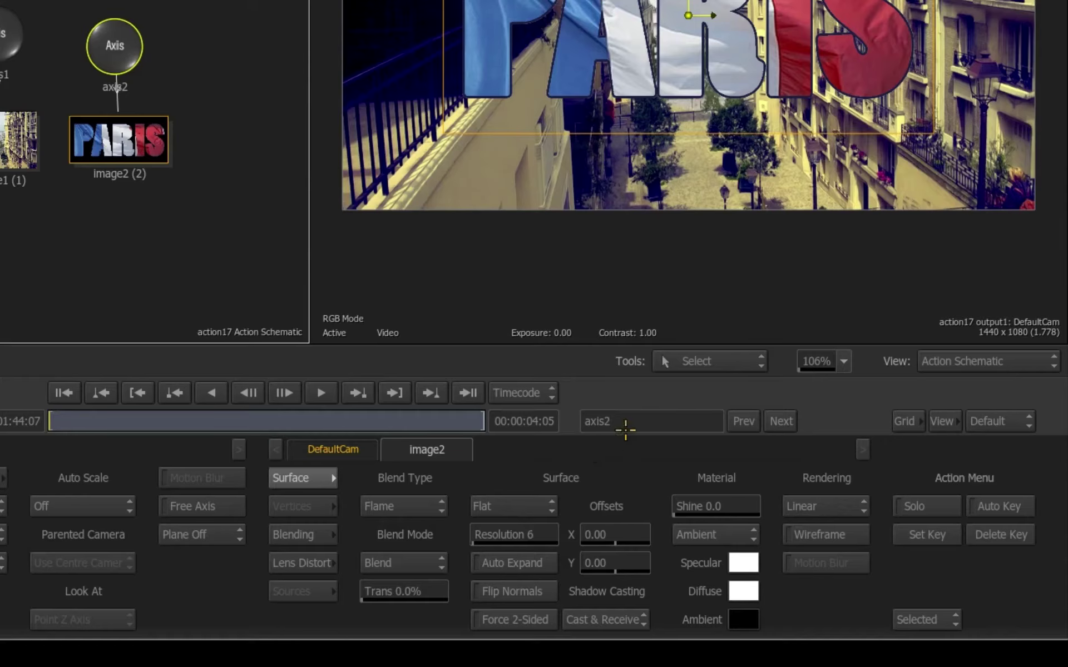
click(778, 506)
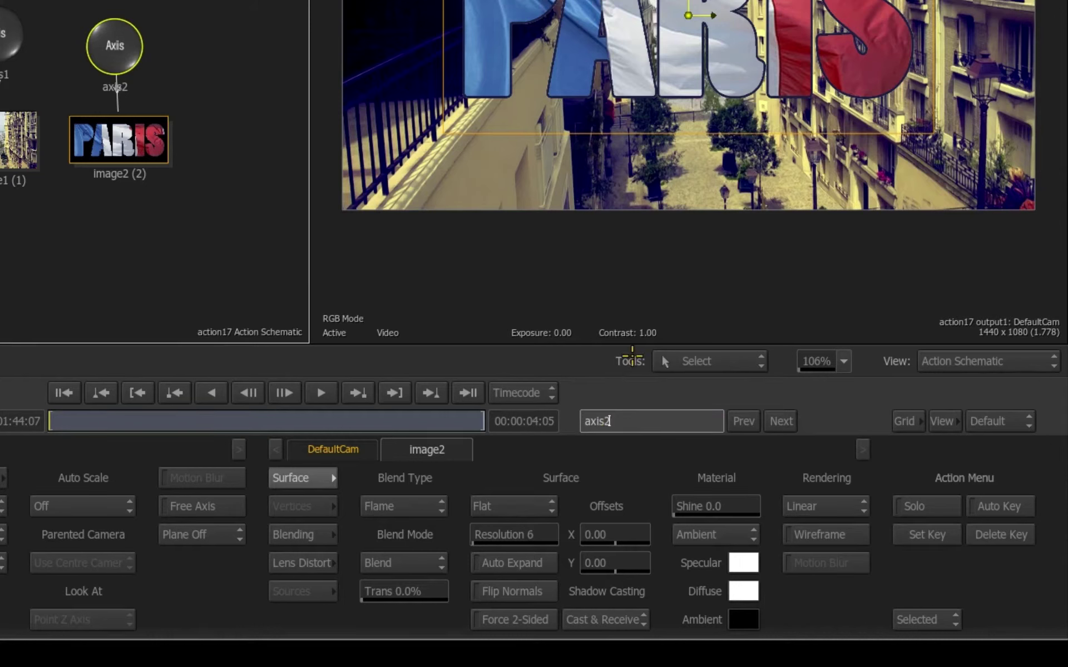
text(_Graphic)
key(Return)
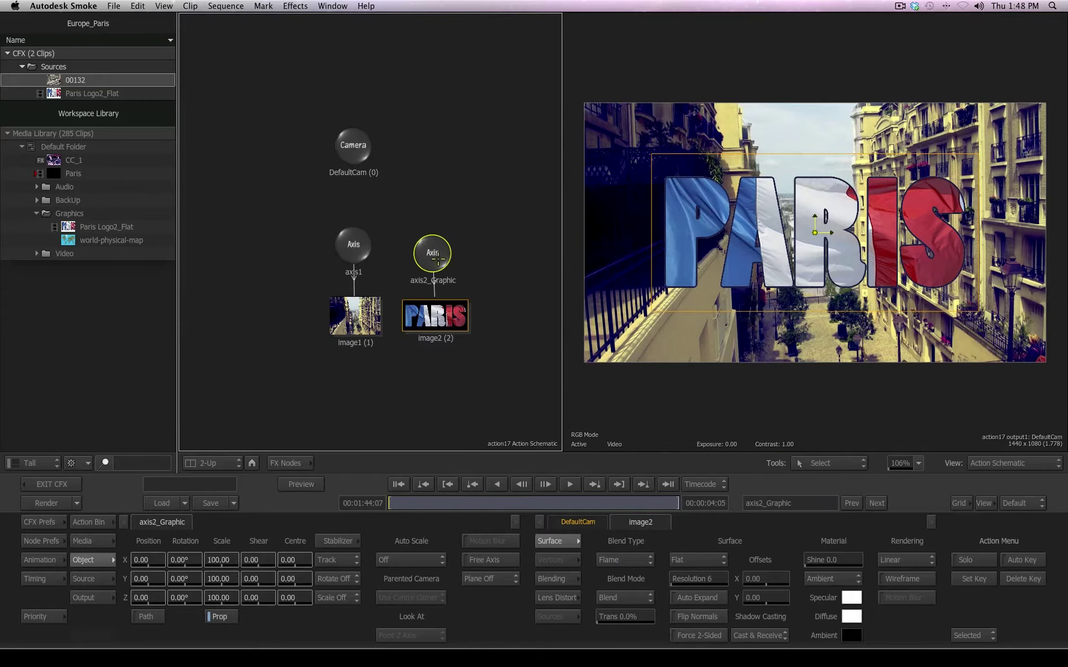
Move the axis2_Graphic node higher and rename the PARIS image node to image2_Graphic
mouse_move(438, 259)
mouse_down()
mouse_move(439, 224)
mouse_move(447, 258)
mouse_up()
click(783, 399)
text(_Gr)
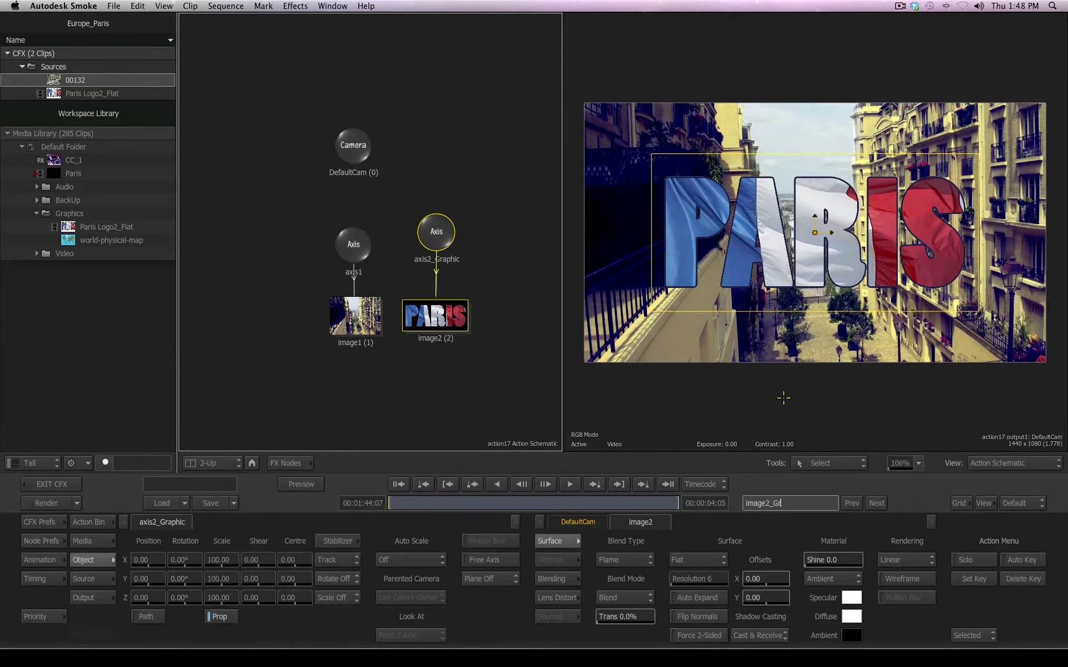
key(Return)
Rename the street footage's image node to image1_City
click(347, 321)
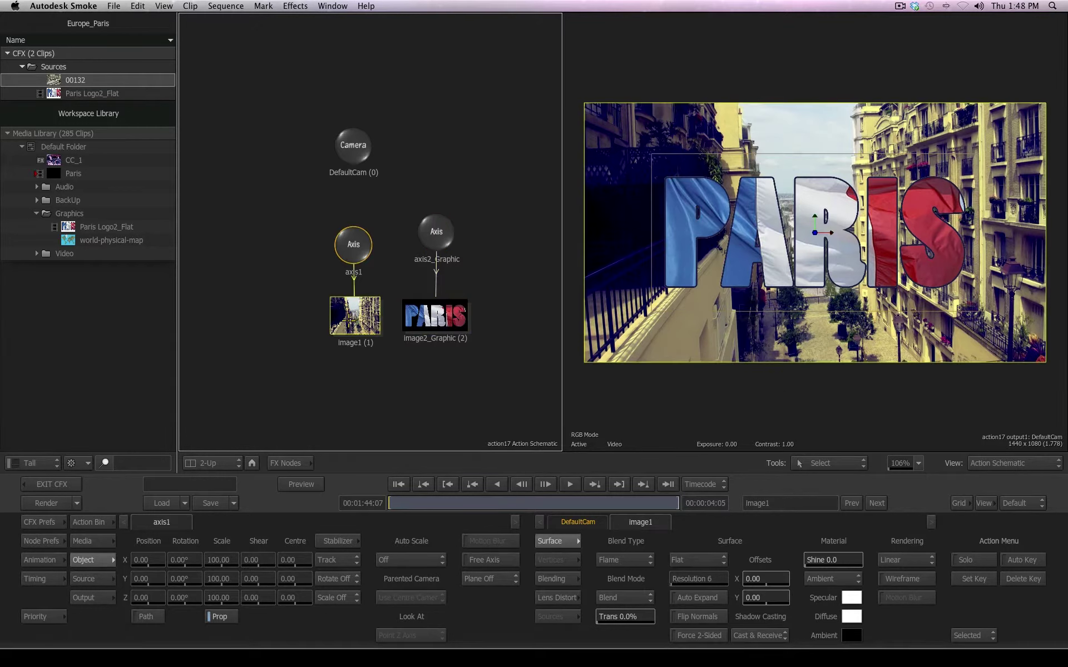
click(791, 502)
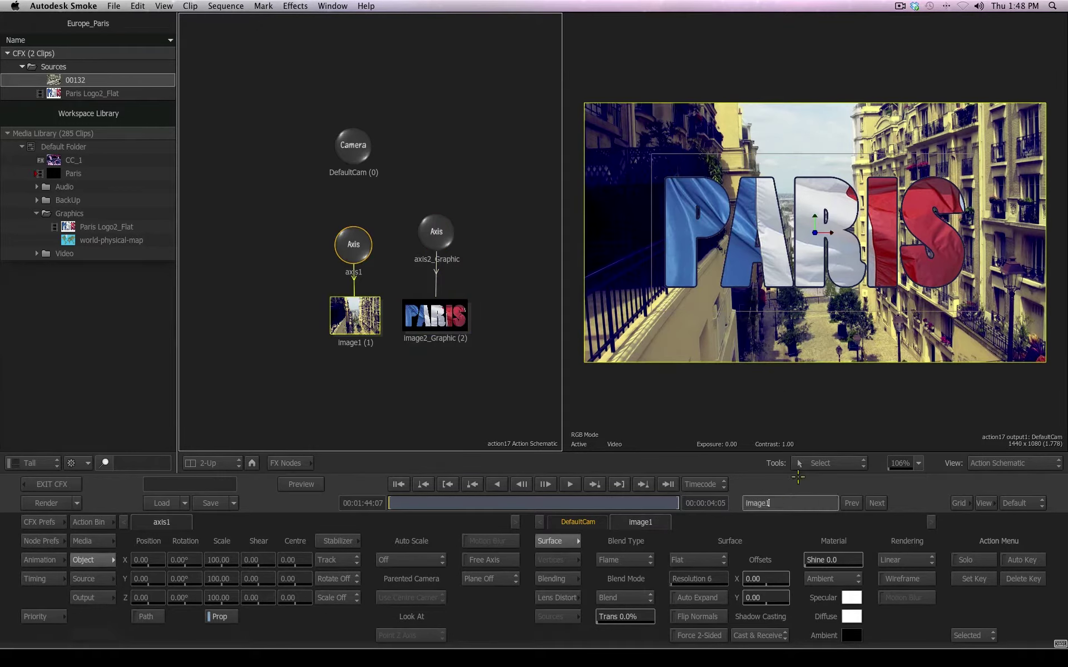
text(_City)
key(Return)
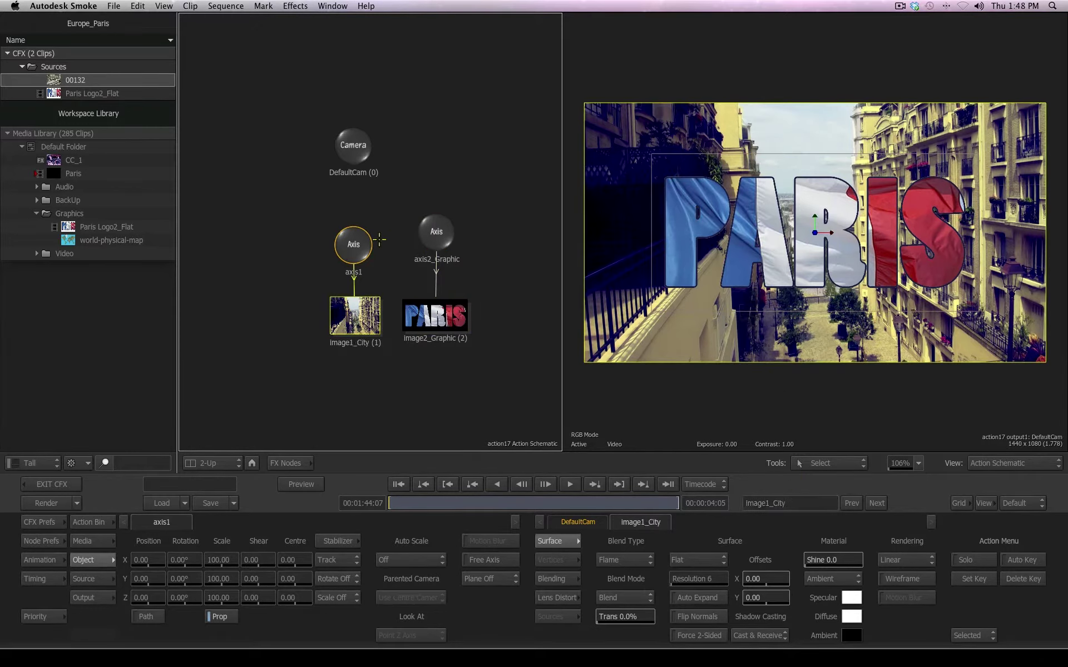
Rename the axis node of the city image to axis1_City and move it level with axis2_Graphic
click(354, 245)
click(792, 501)
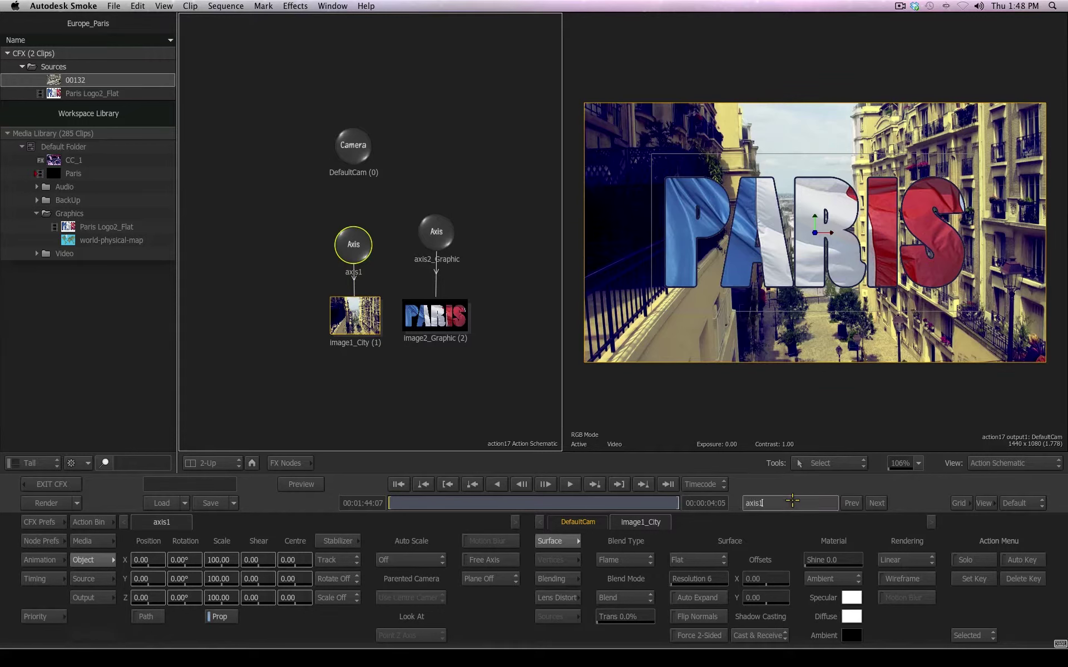
key(Return)
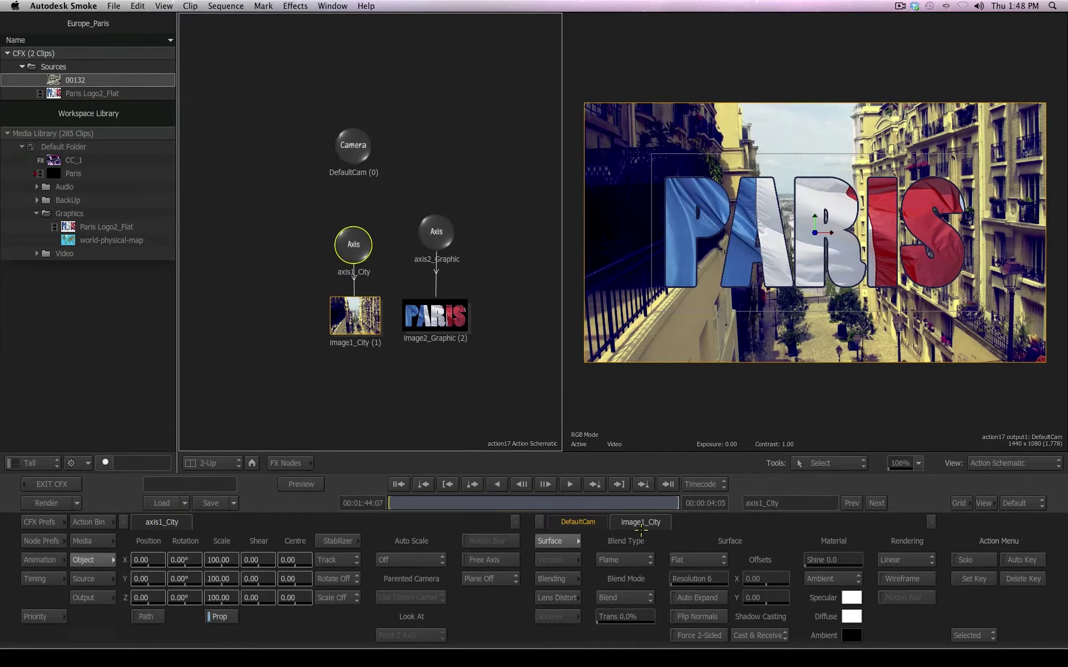
click(437, 229)
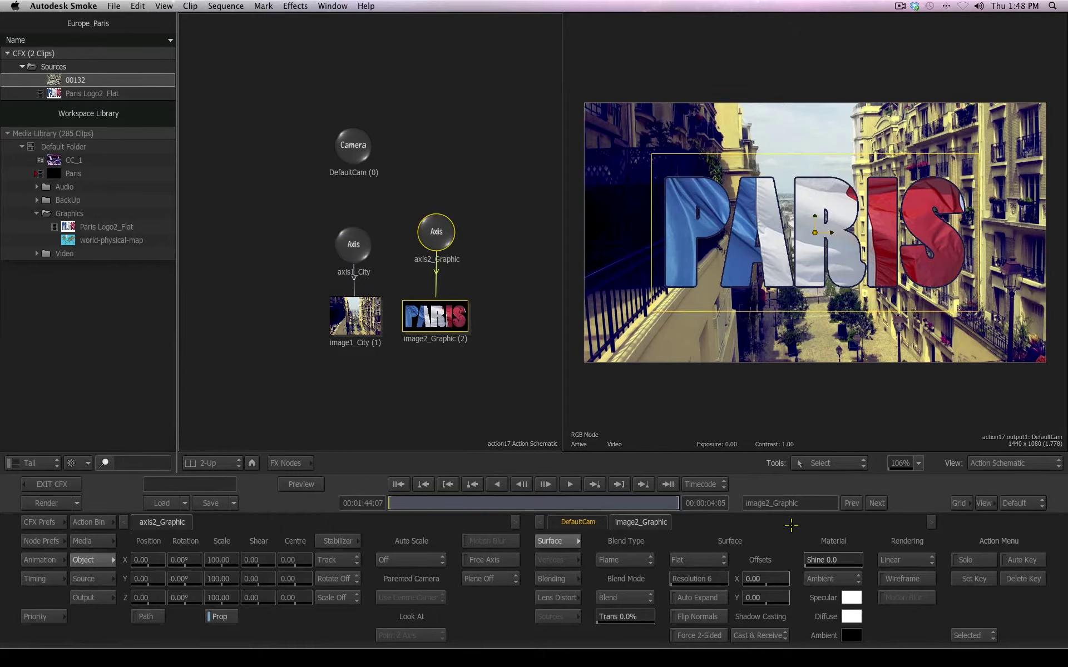
drag(354, 239, 352, 225)
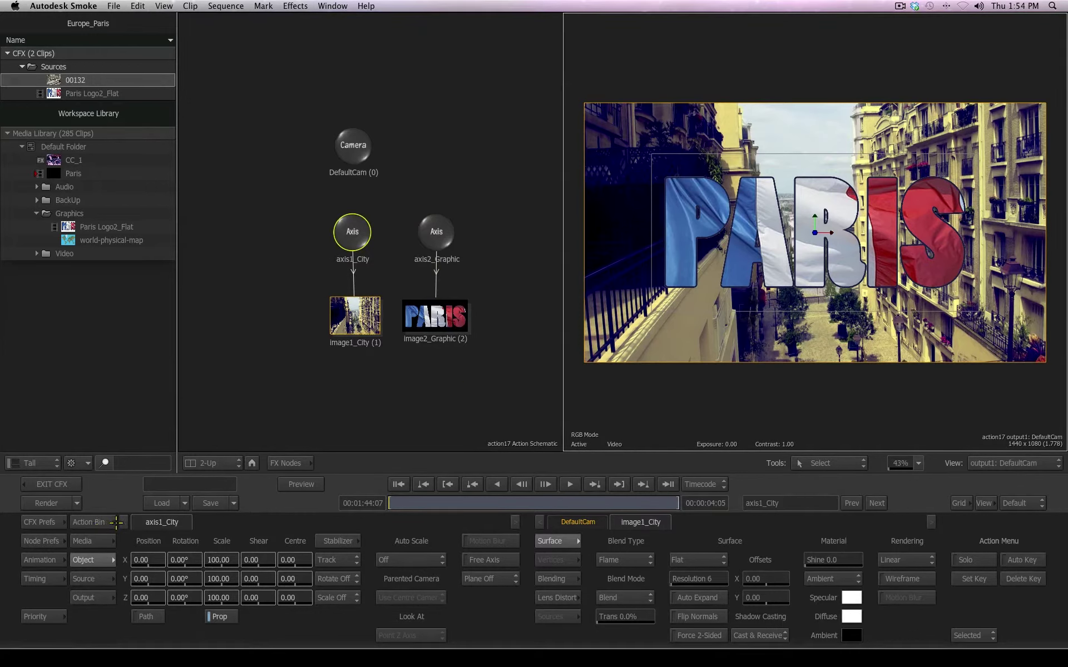
Examine the nodes in the Action Bin and browse the full list of ConnectFX nodes for comparison
click(85, 521)
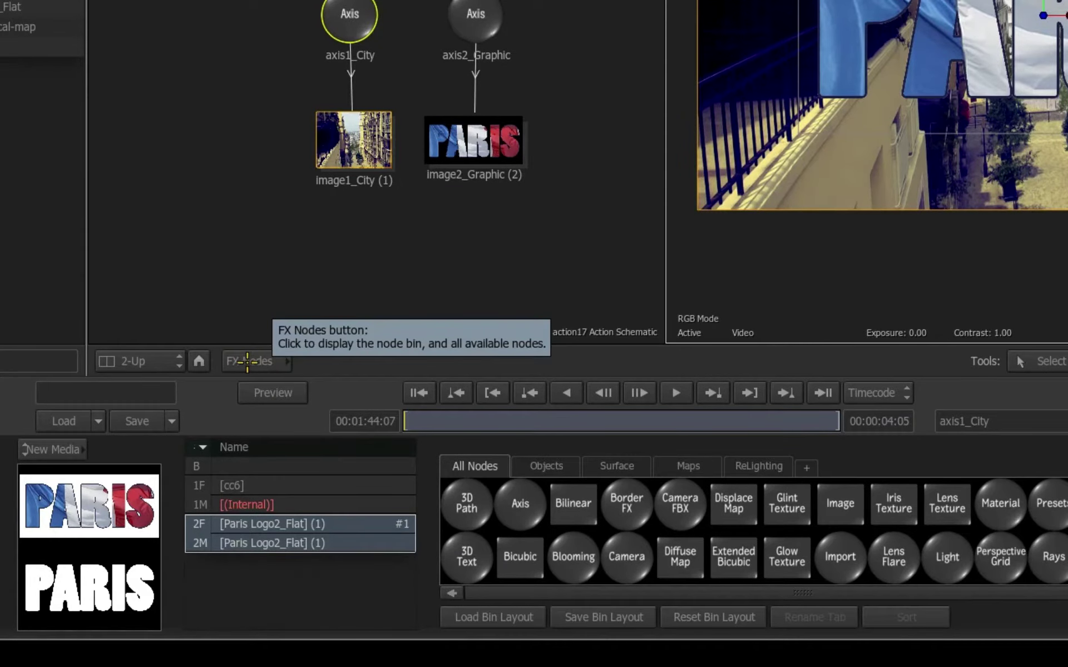
click(264, 361)
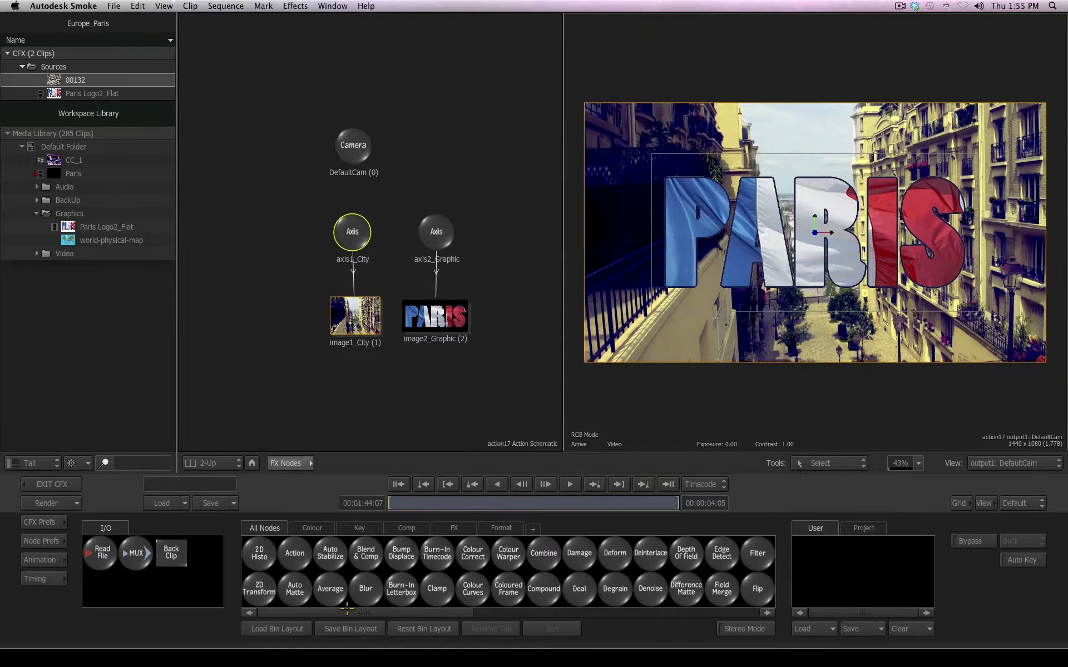
drag(336, 582, 762, 579)
drag(628, 606, 304, 611)
click(293, 463)
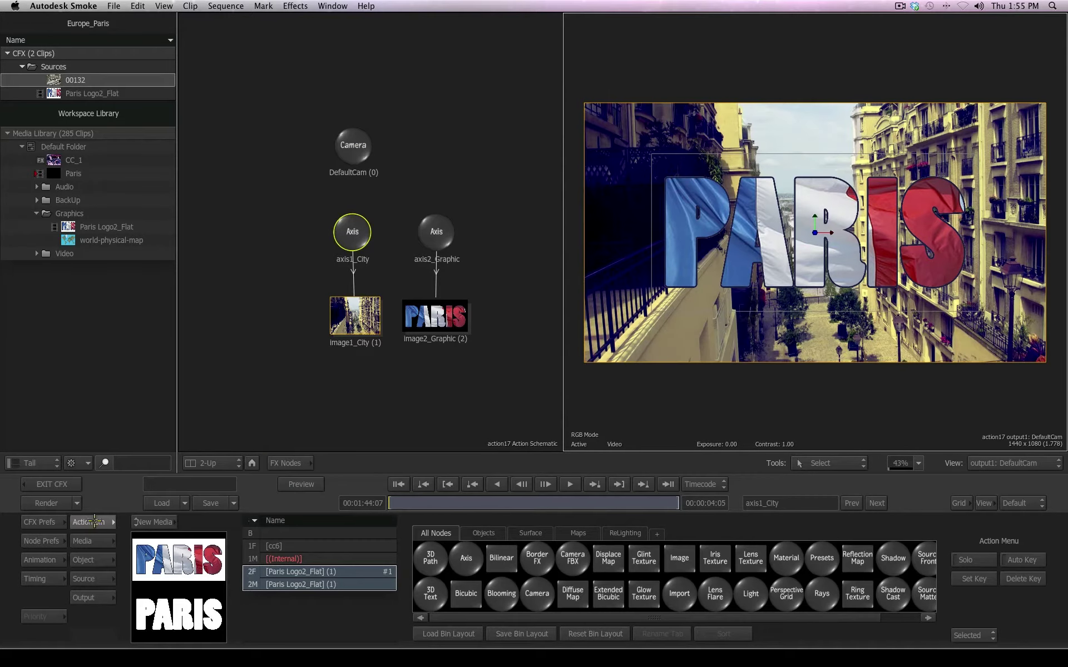
Add a Light node from the Action Bin to the schematic beside axis2_Graphic
drag(461, 617, 502, 617)
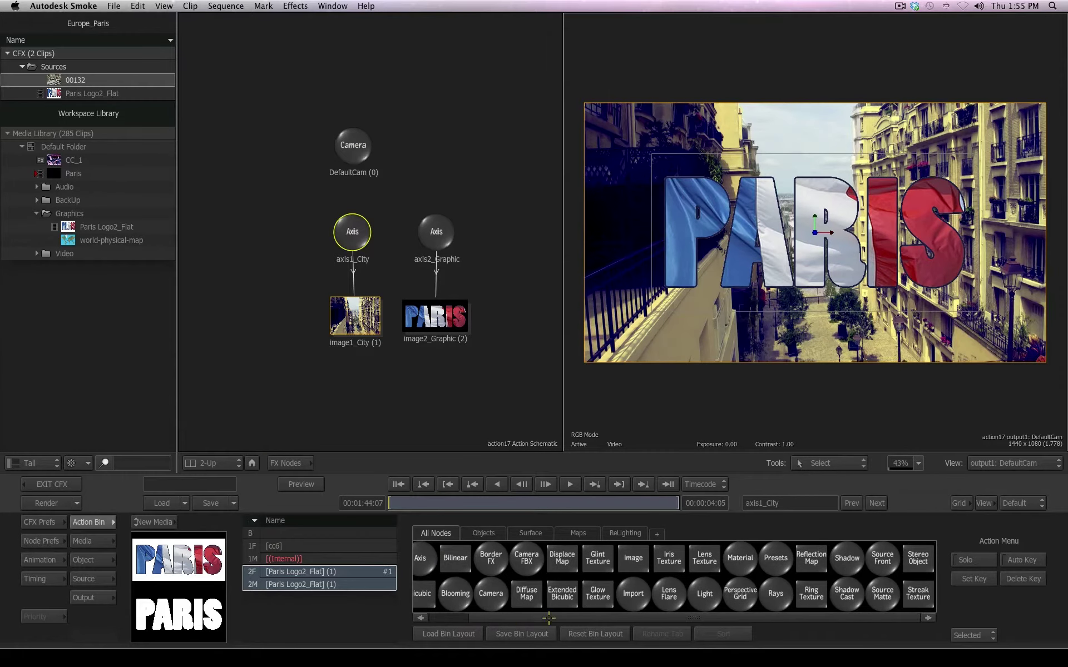
drag(610, 618, 478, 634)
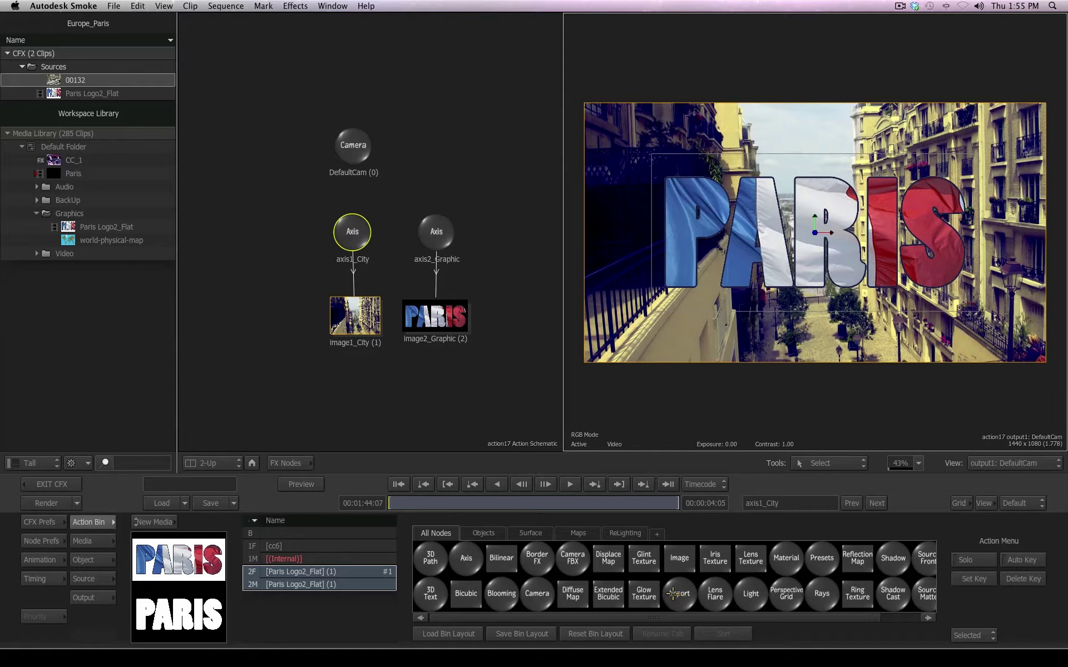
scroll(676, 594, right, 1)
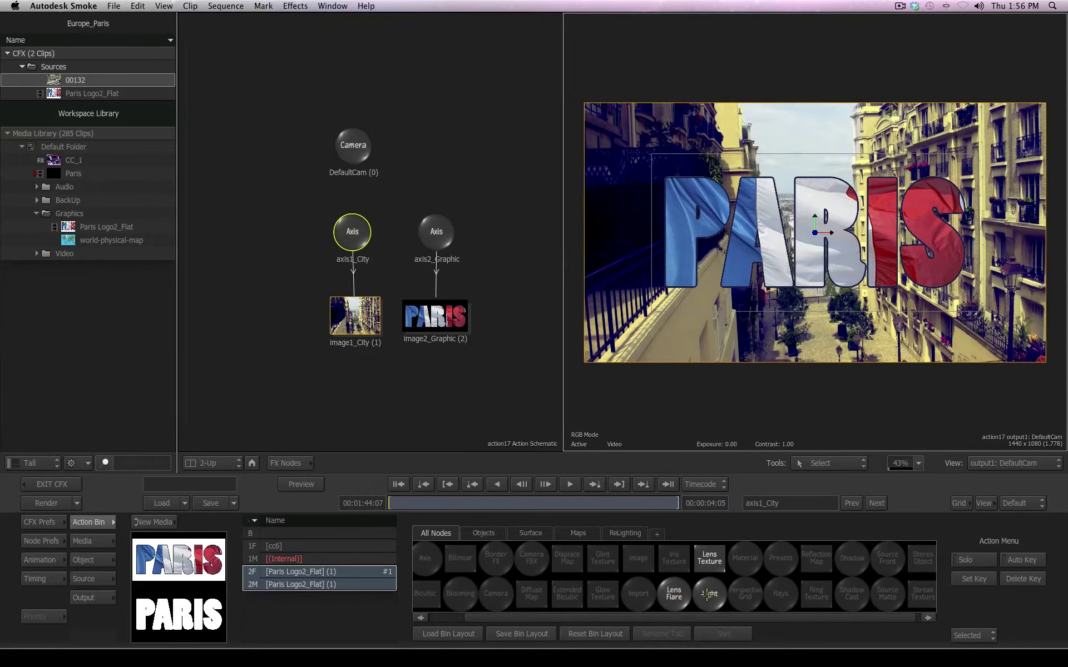
drag(709, 594, 453, 143)
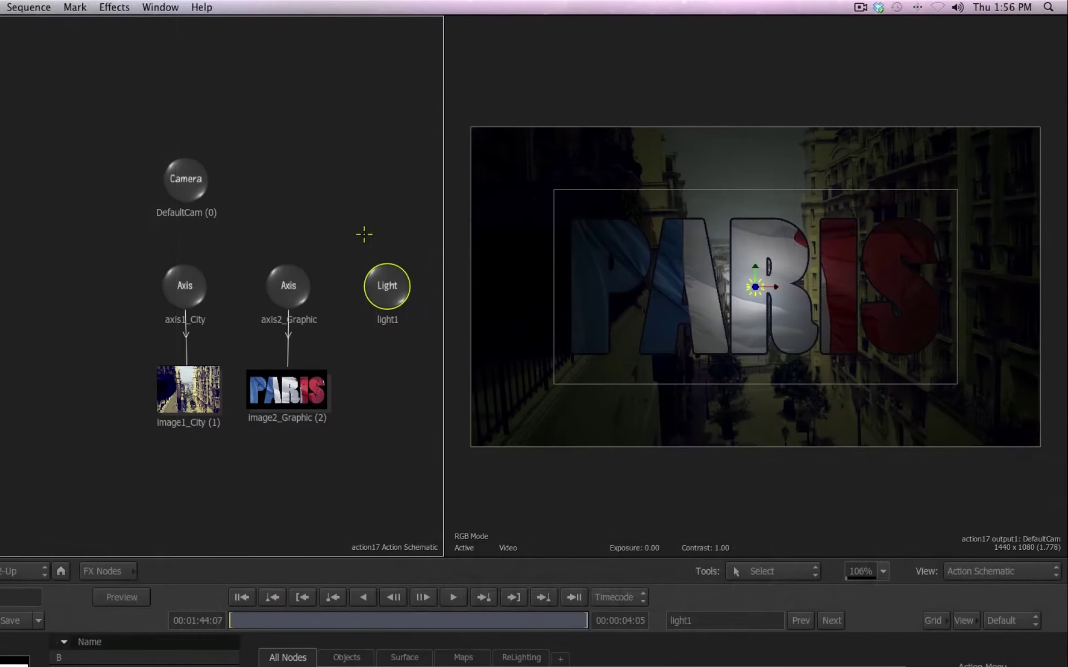
drag(384, 287, 388, 298)
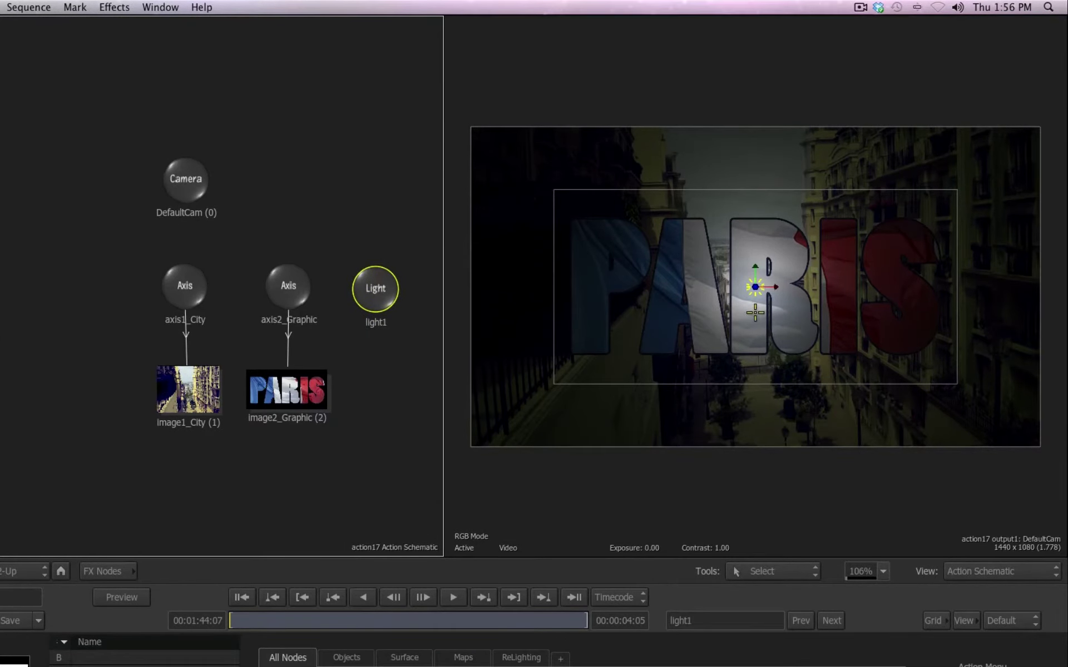
Move the light in the composite onto the top of the letter P, about X -466, Y 183, and show its object settings
drag(753, 286, 671, 288)
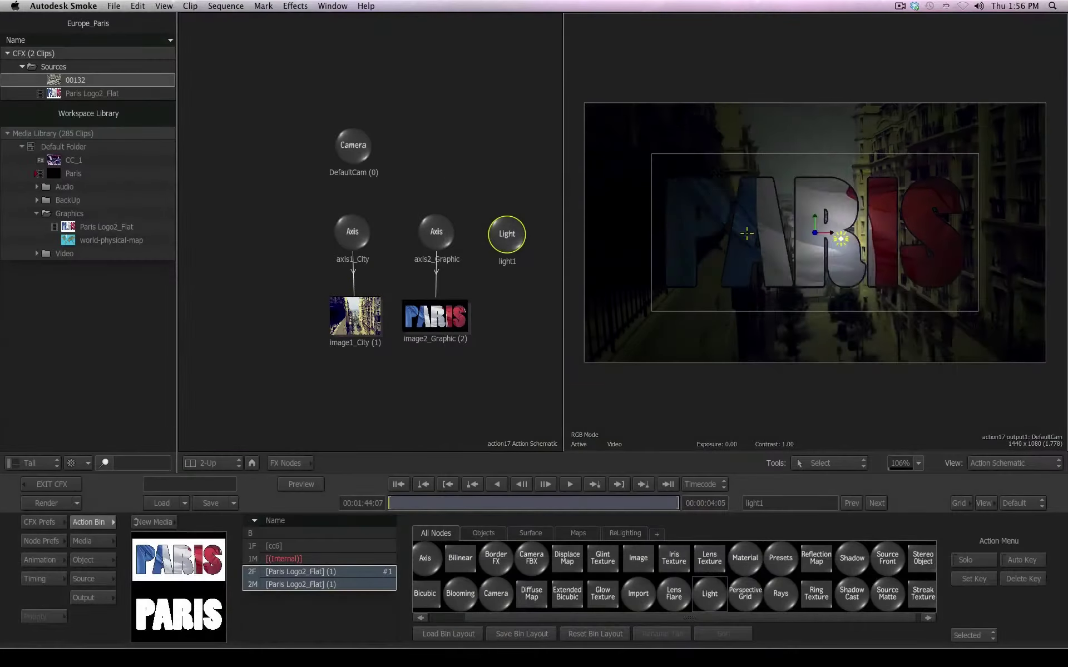
drag(746, 233, 708, 213)
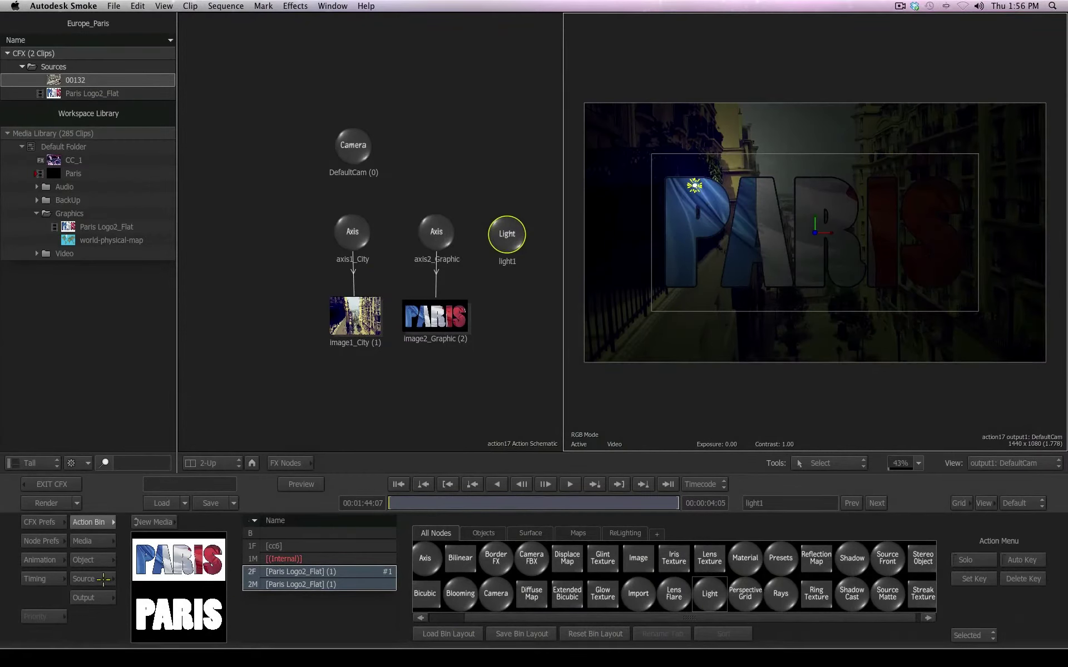
click(83, 560)
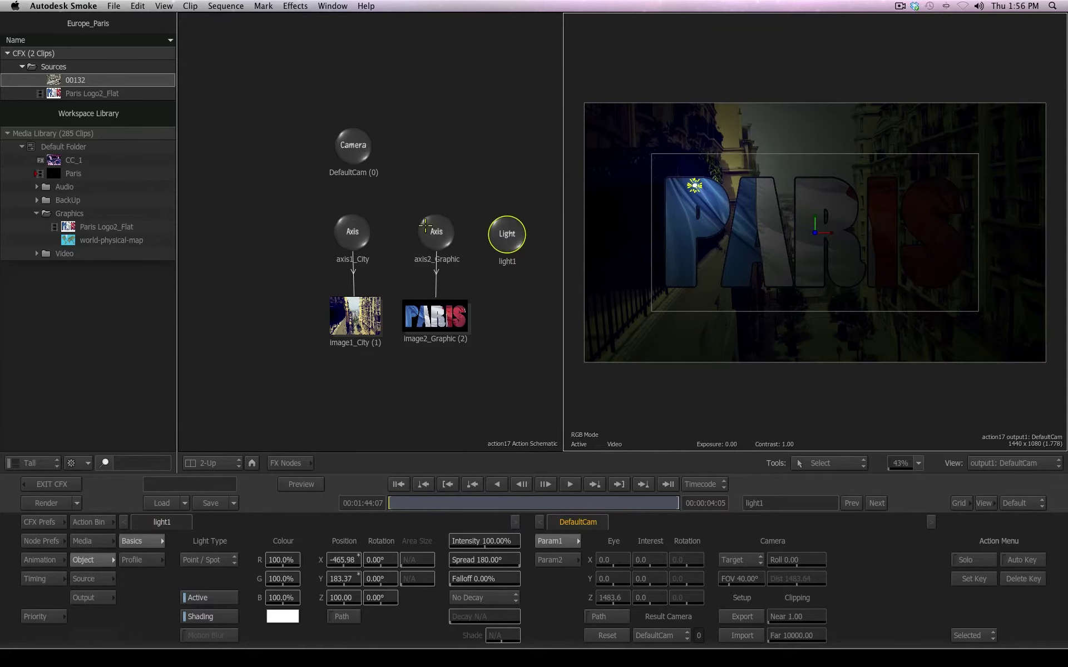
Open light1's settings from its schematic node and set its position to about X -475, Y 175 and Z 959
click(89, 521)
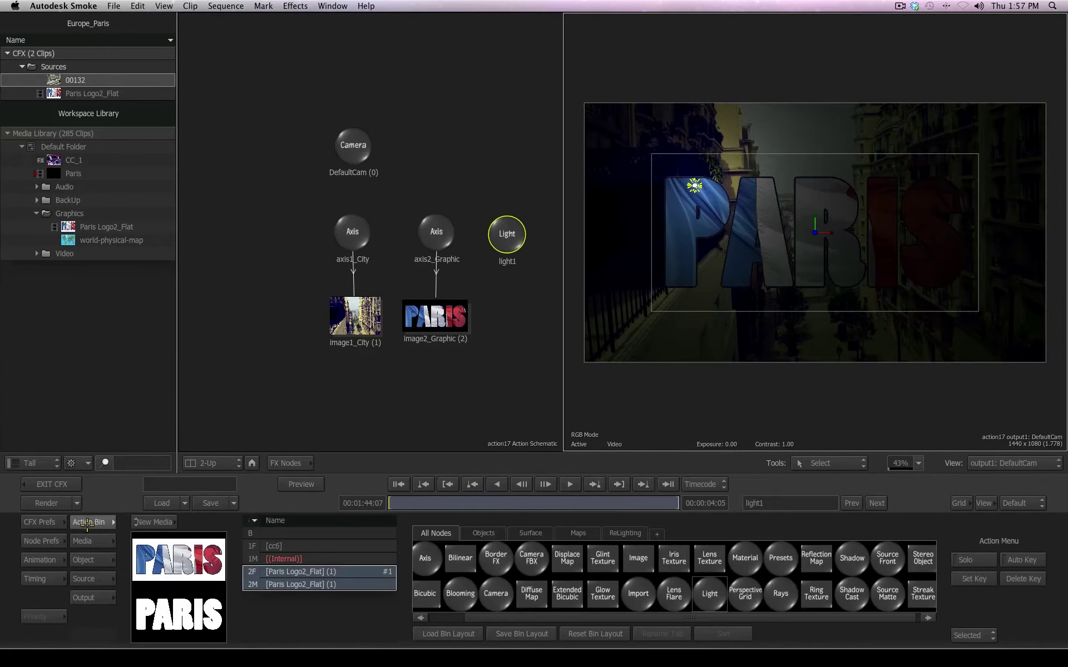
drag(507, 242, 500, 245)
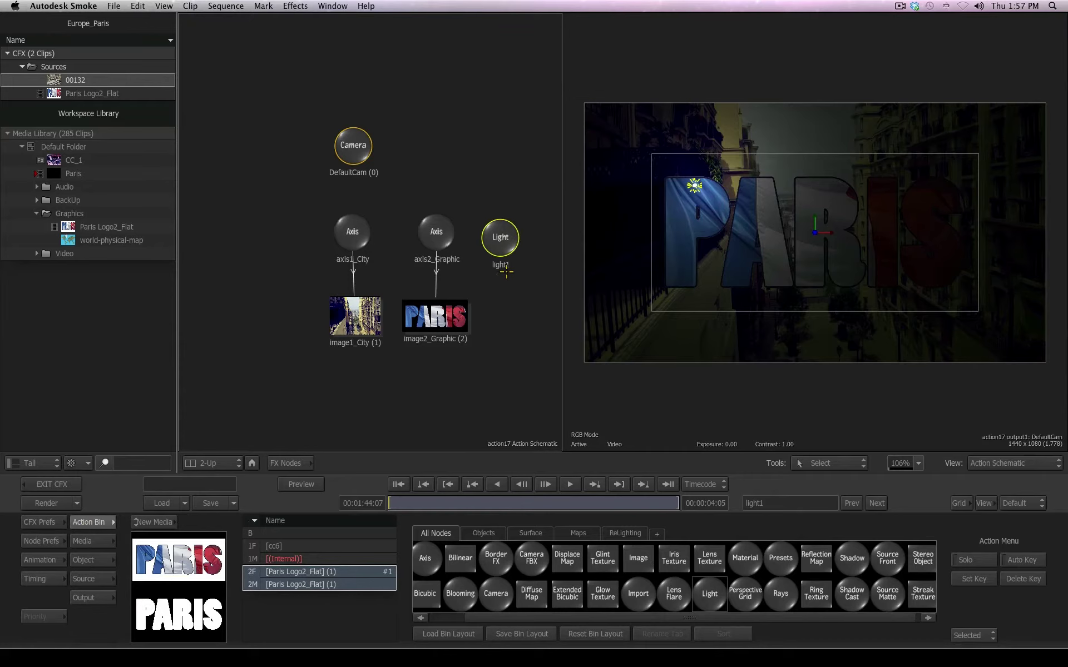
double_click(499, 238)
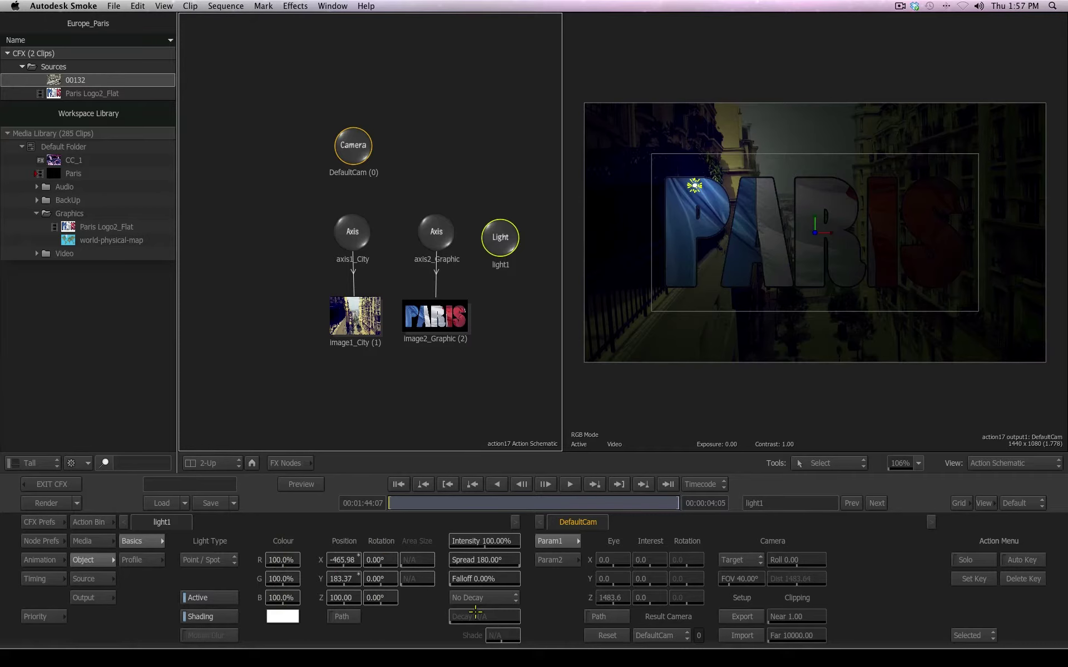
drag(694, 186, 692, 188)
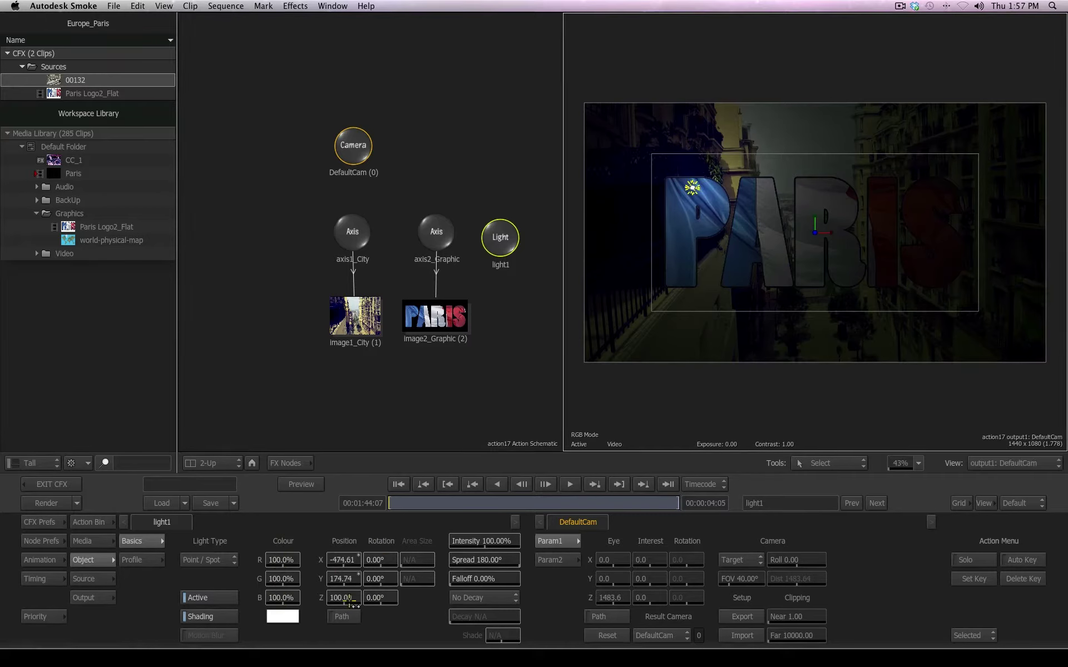
drag(342, 597, 709, 596)
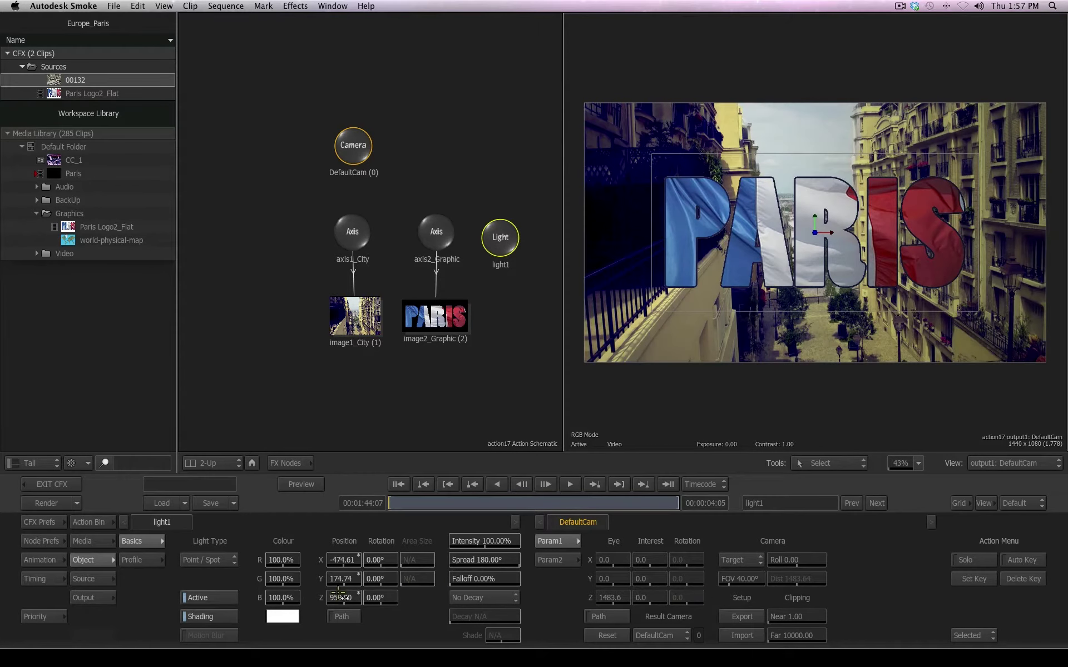
Narrow the schematic view slightly and place the light1 node on the outer side of axis1_City, opposite axis2_Graphic
mouse_move(562, 369)
mouse_down()
mouse_move(315, 367)
mouse_move(545, 379)
mouse_up()
mouse_move(902, 467)
mouse_down()
mouse_move(868, 472)
mouse_move(890, 476)
mouse_up()
drag(491, 233, 284, 223)
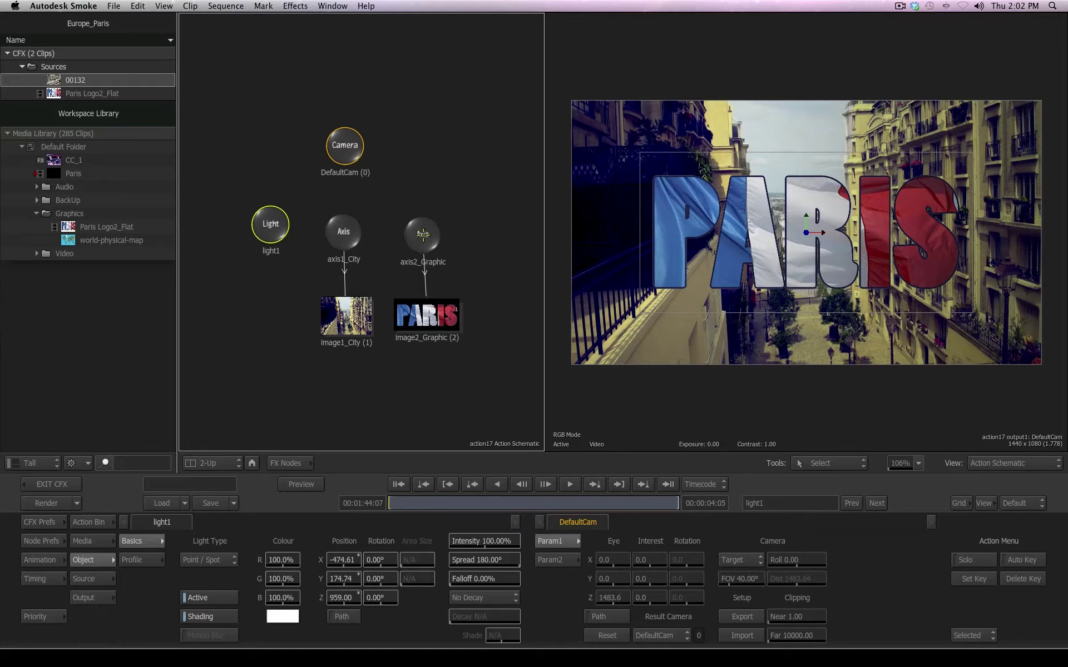
Examine the object settings of axis2_Graphic, image2_Graphic and axis1_City by selecting each node in turn
click(422, 238)
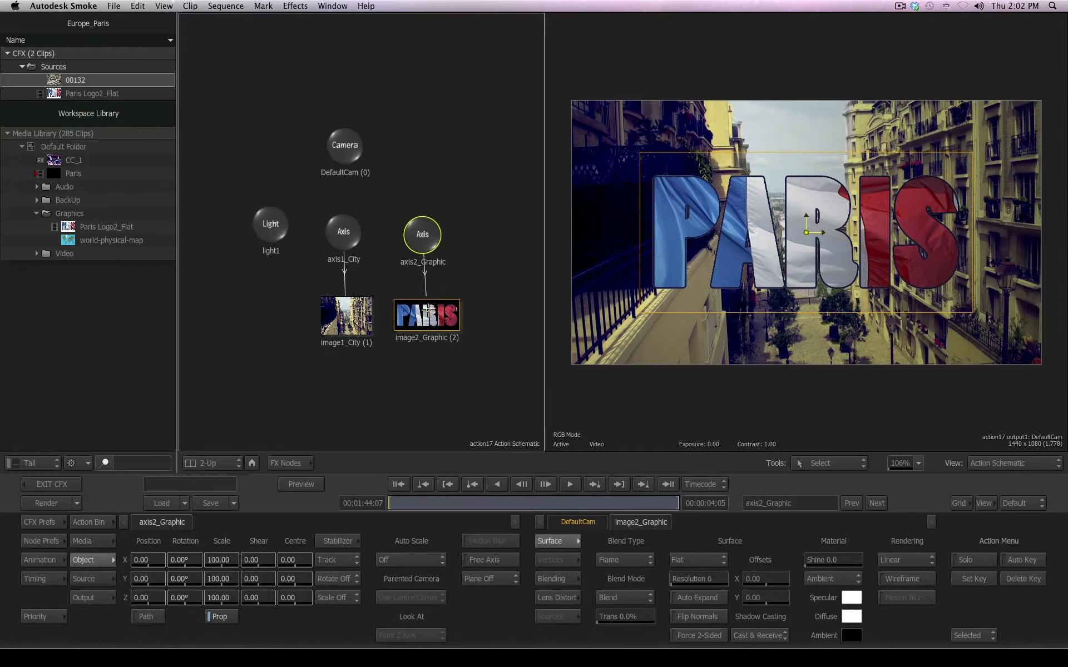
click(428, 323)
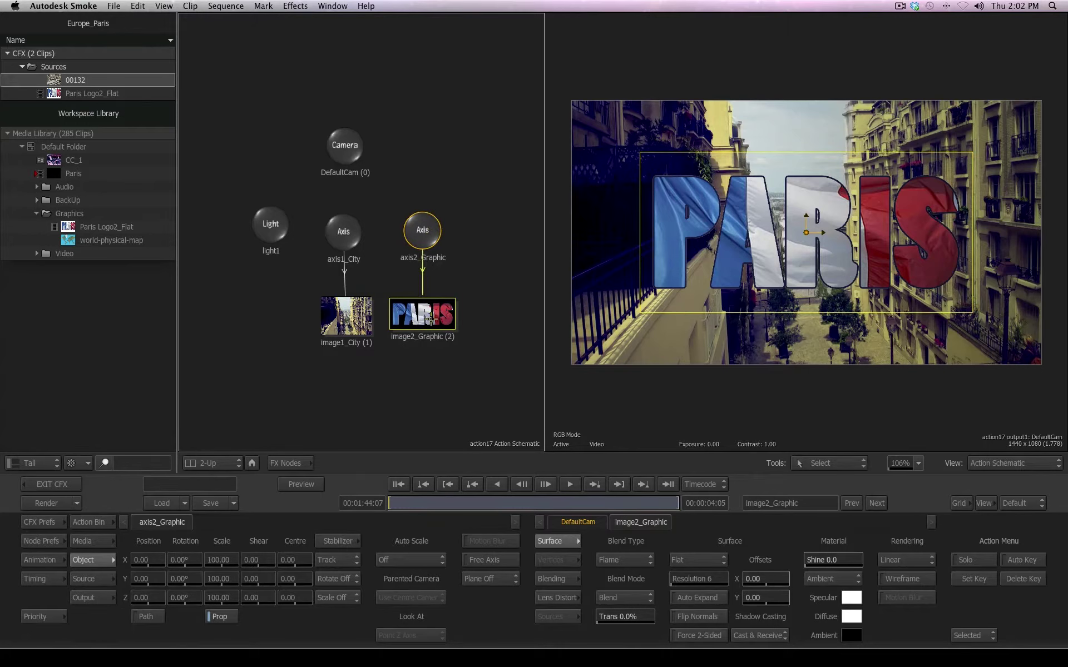
click(342, 232)
click(418, 229)
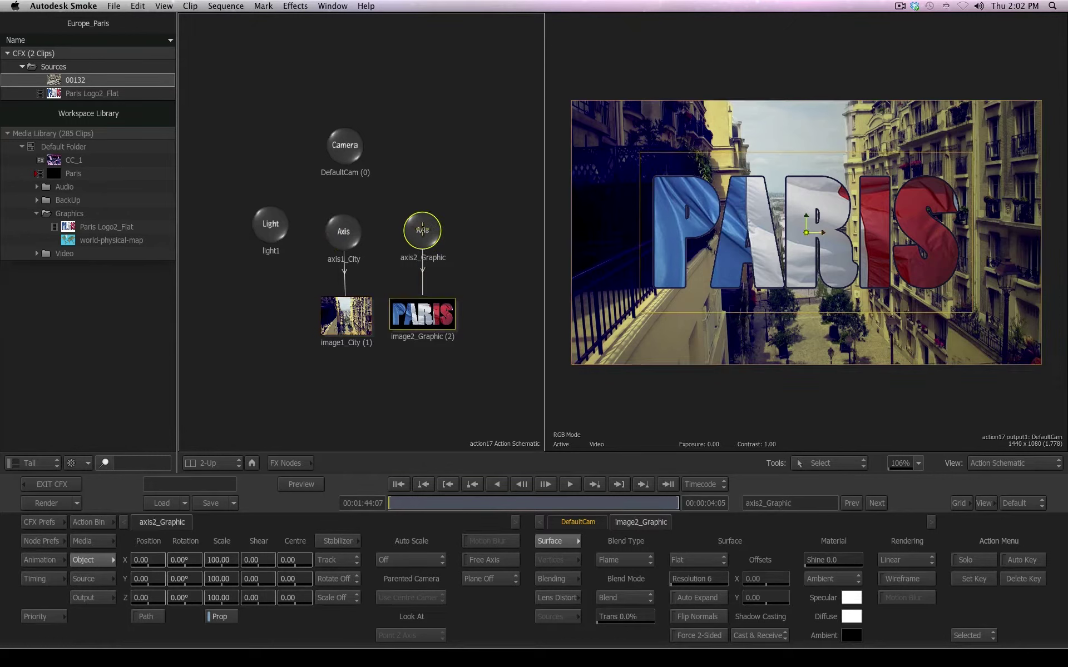
click(343, 231)
click(420, 230)
drag(422, 230, 424, 227)
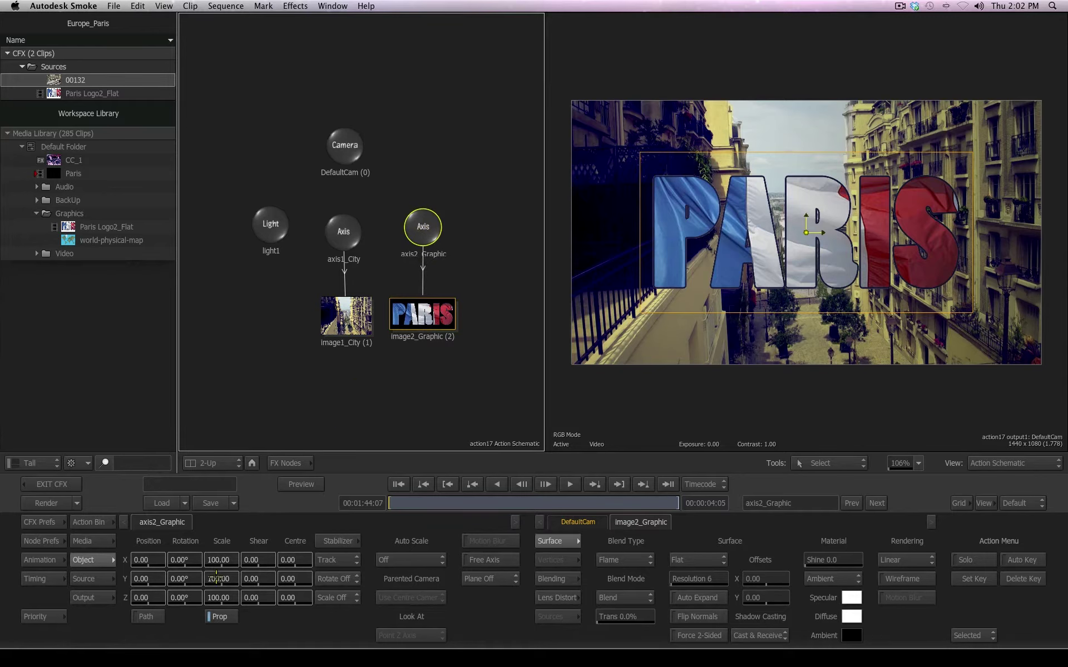
Try scaling axis2_Graphic proportionally to 160 and undo the scale change
mouse_move(225, 596)
mouse_down()
mouse_move(196, 598)
mouse_move(222, 597)
mouse_up()
mouse_move(423, 226)
mouse_down()
mouse_move(412, 207)
mouse_move(417, 233)
mouse_up()
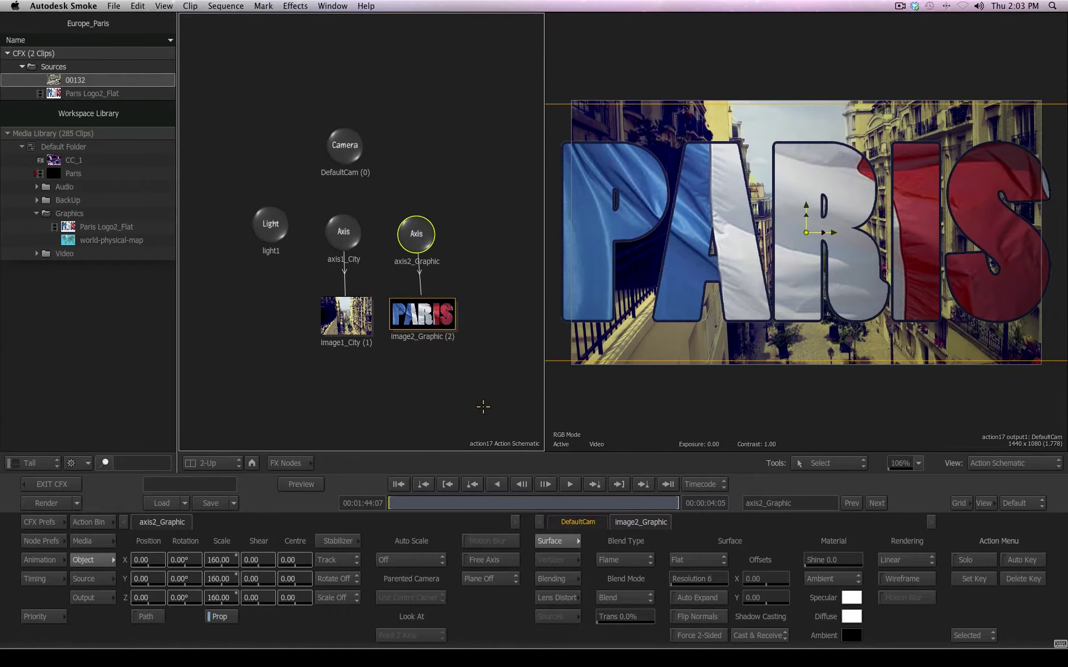
key(ctrl+z)
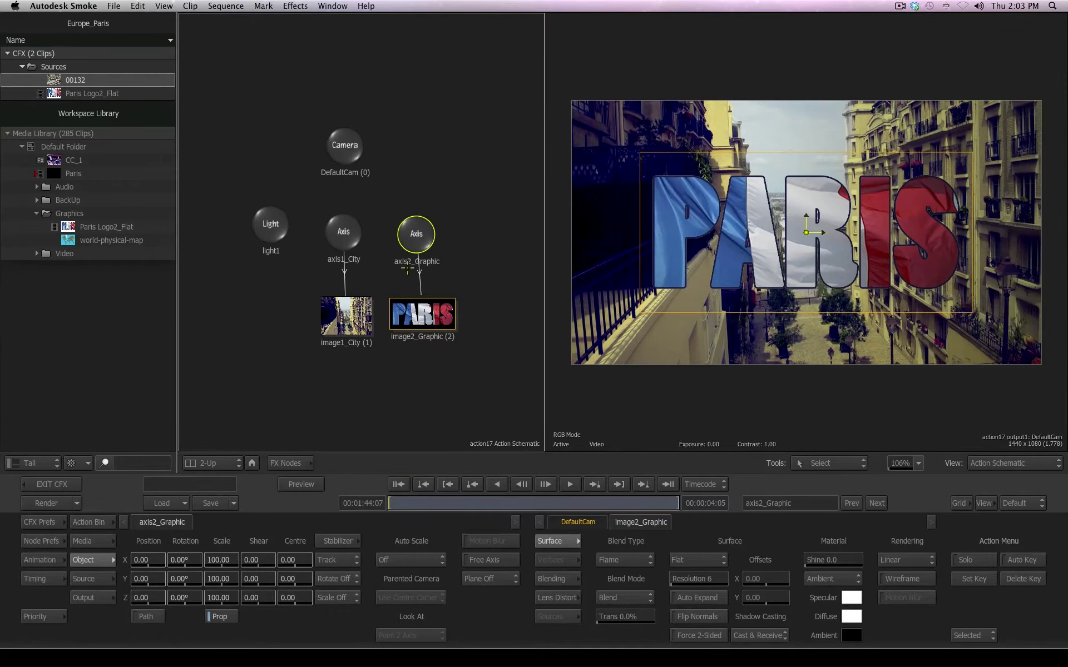
Try rotating axis1_City by -53° about Y and undo the rotation
click(345, 233)
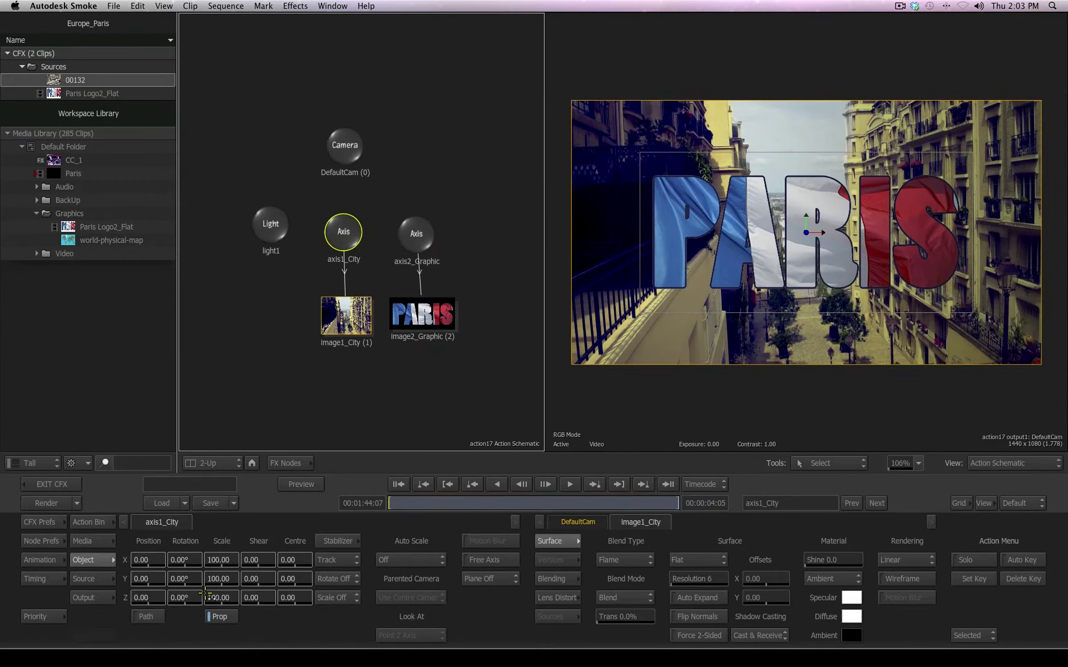
mouse_move(208, 596)
mouse_down()
mouse_move(228, 599)
mouse_move(208, 600)
mouse_move(225, 600)
mouse_move(213, 600)
mouse_move(217, 578)
mouse_move(185, 576)
mouse_move(223, 585)
mouse_up()
drag(191, 582, 209, 572)
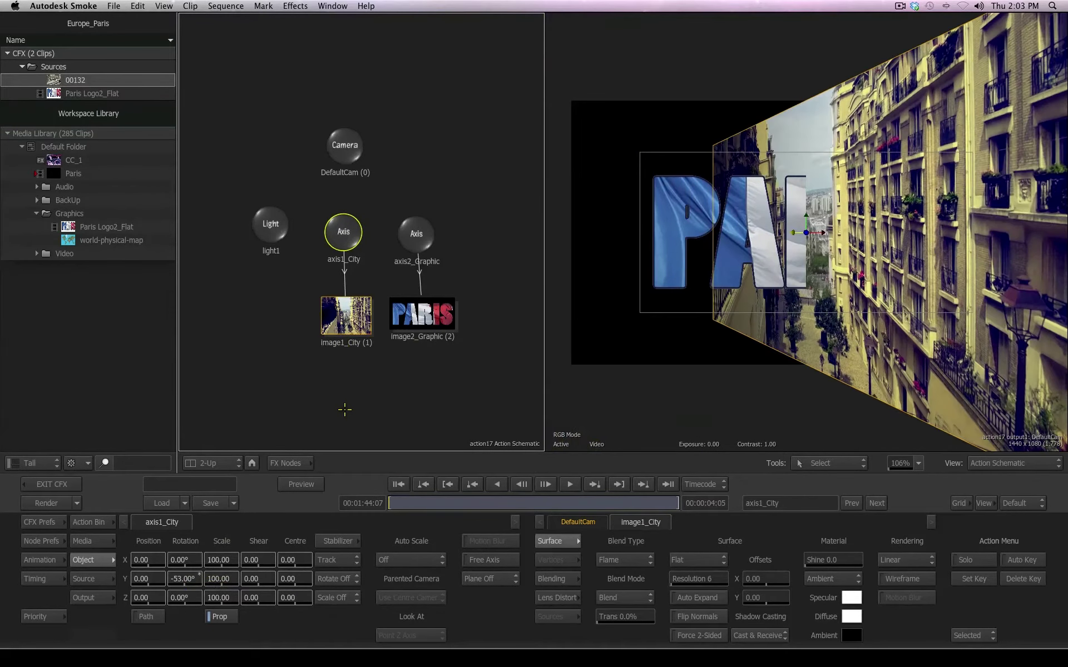
key(ctrl+z)
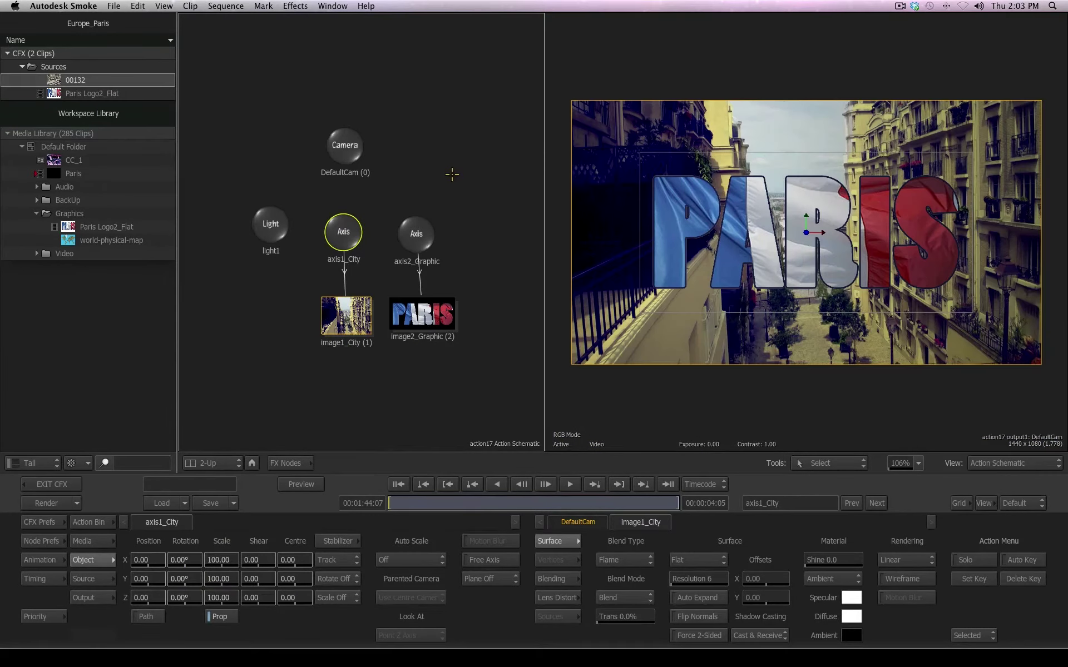
Lower axis1_City and axis2_Graphic in the schematic and add a new Axis node from the Action Bin above them
drag(343, 235, 344, 245)
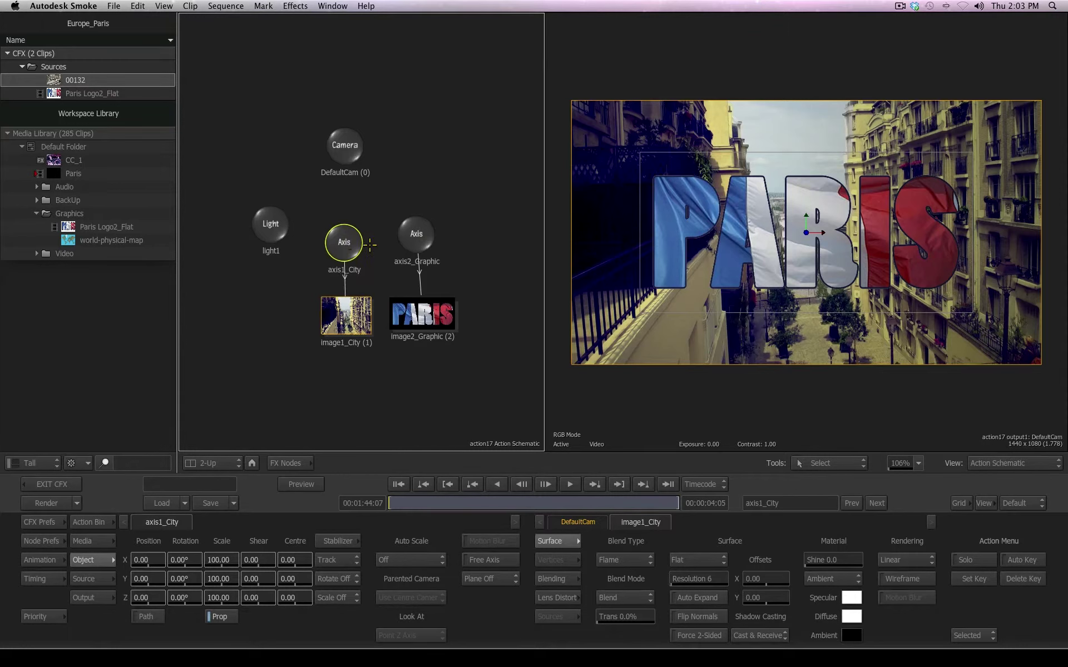
drag(416, 235, 422, 248)
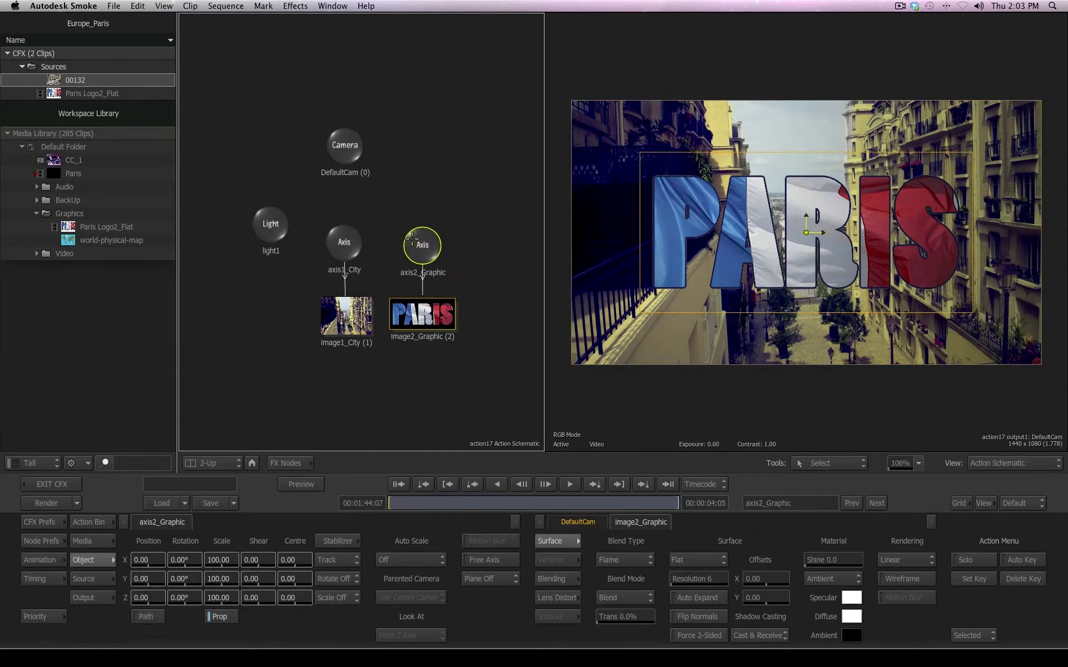
click(90, 522)
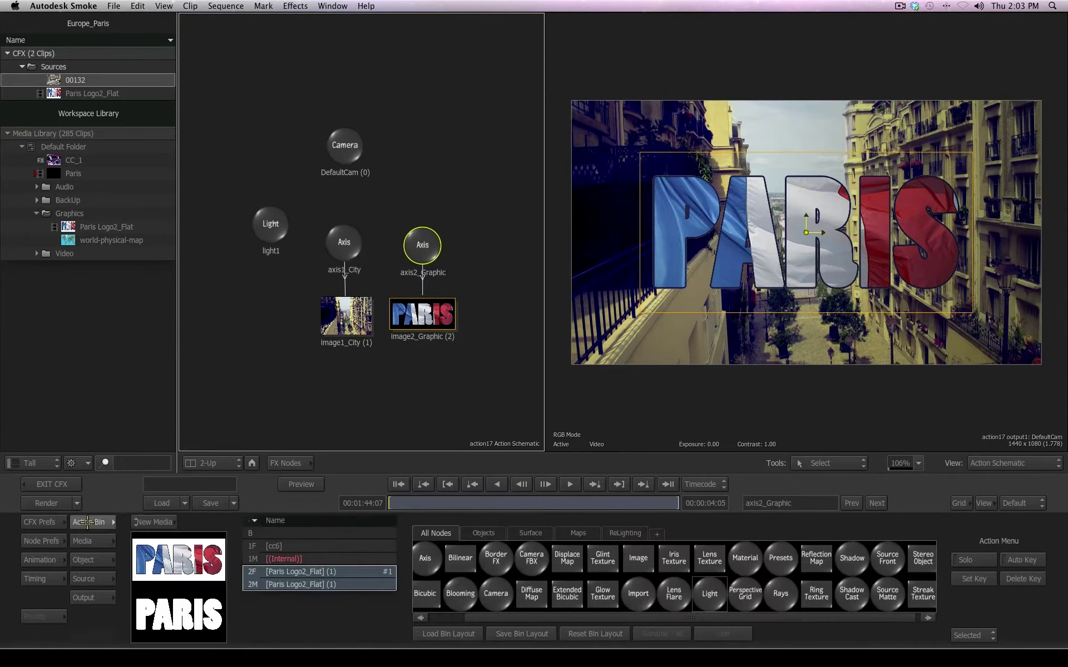
drag(478, 618, 442, 619)
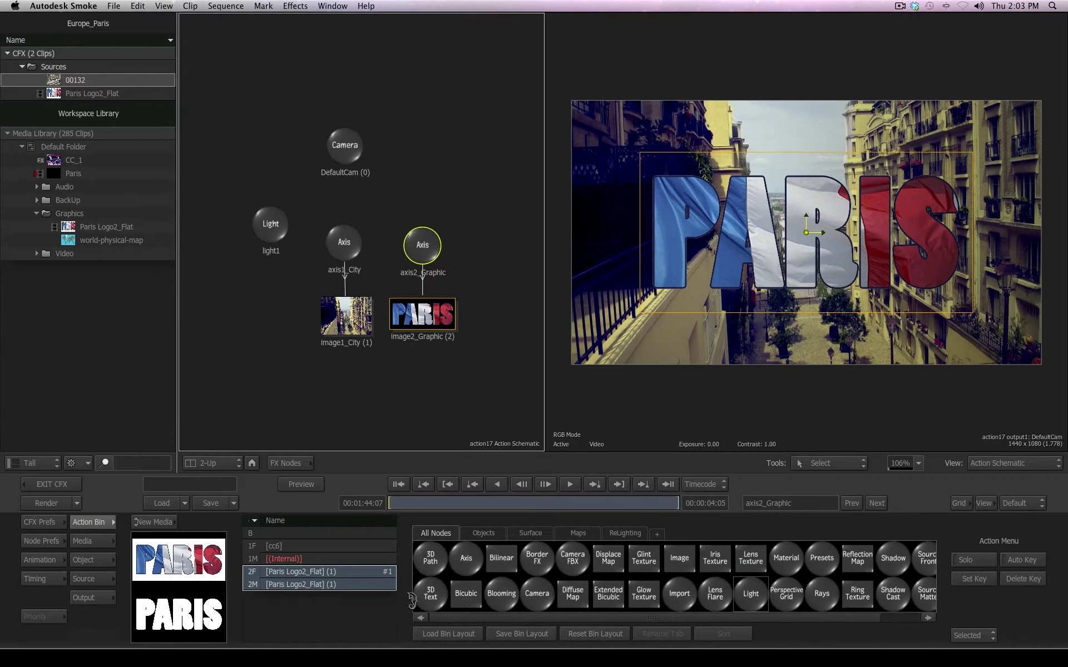
drag(471, 564, 422, 177)
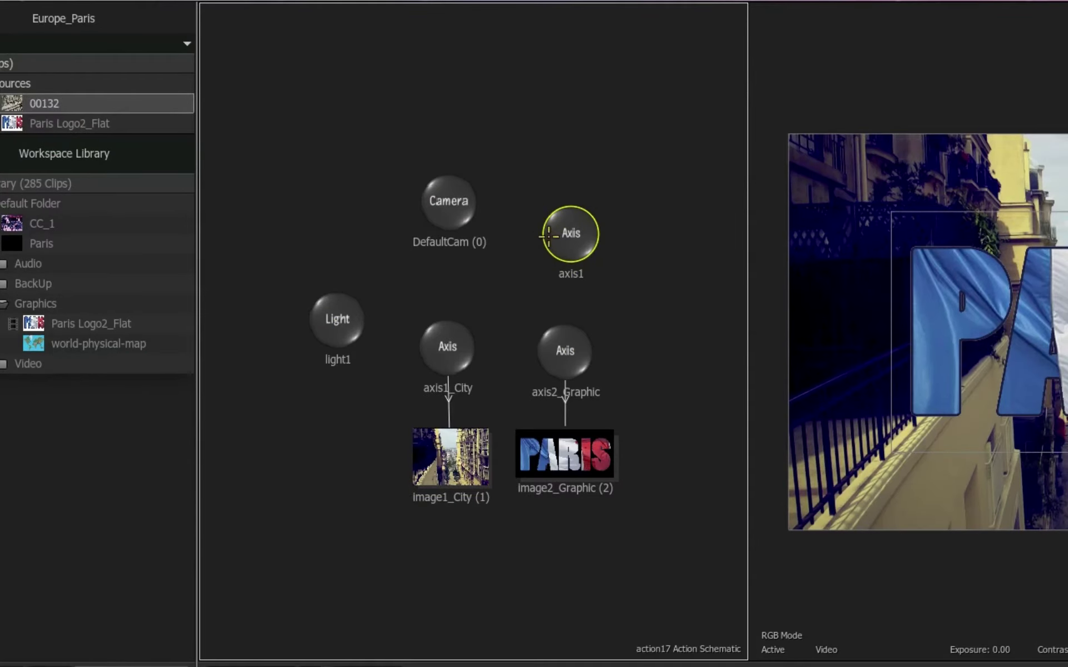
Position the new axis1 node centrally above the two existing axes and parent both axis1_City and axis2_Graphic to it
drag(557, 252, 433, 349)
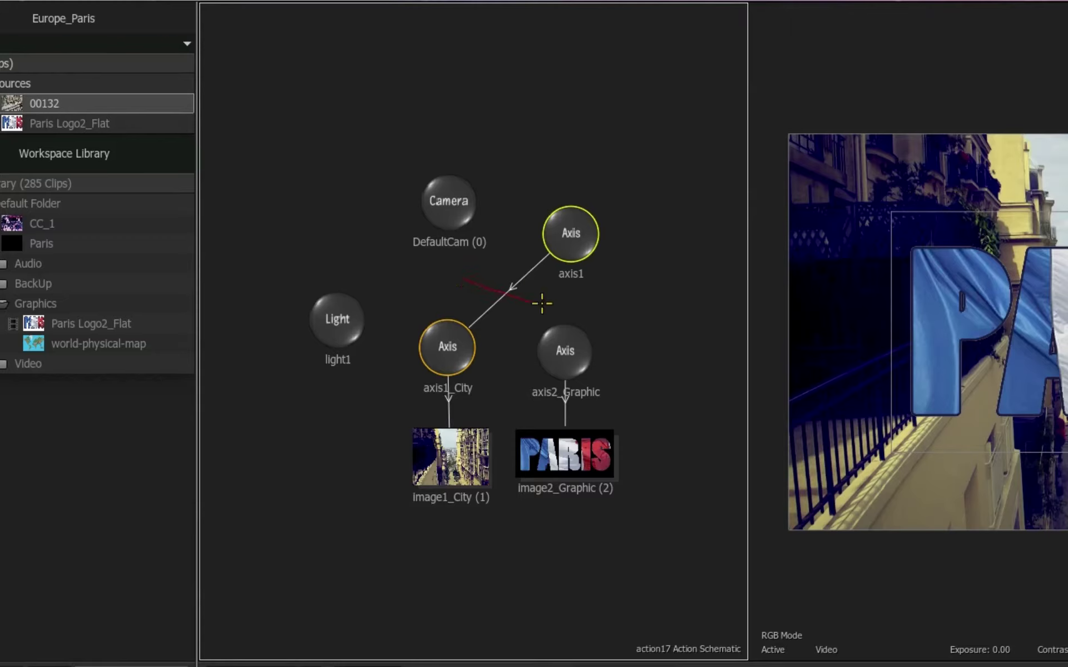
drag(565, 303, 568, 303)
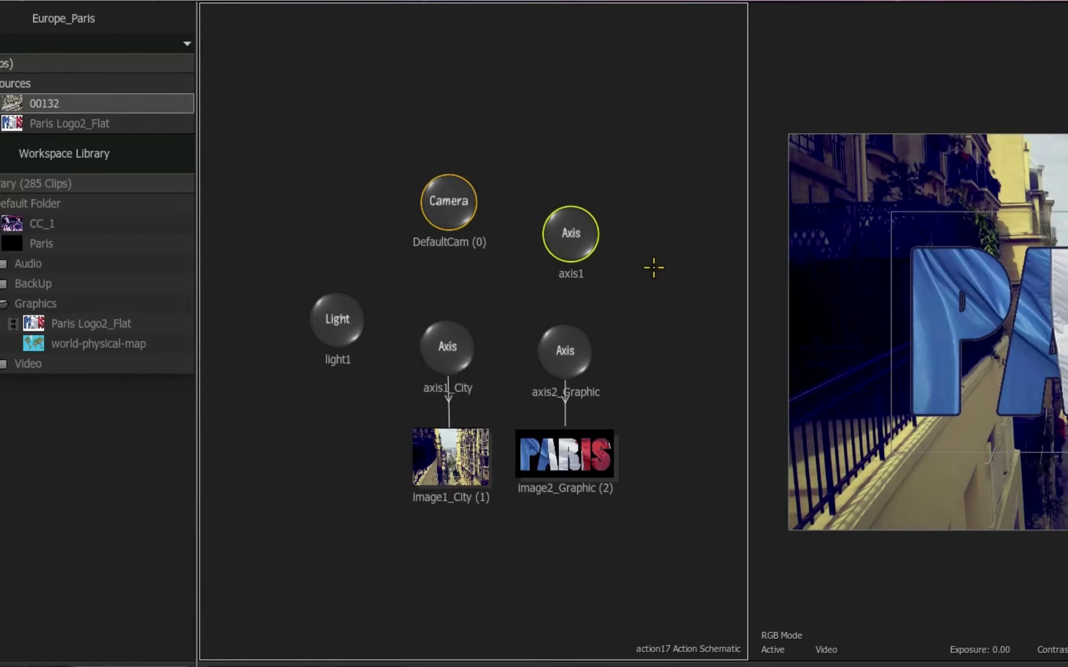
drag(569, 233, 548, 245)
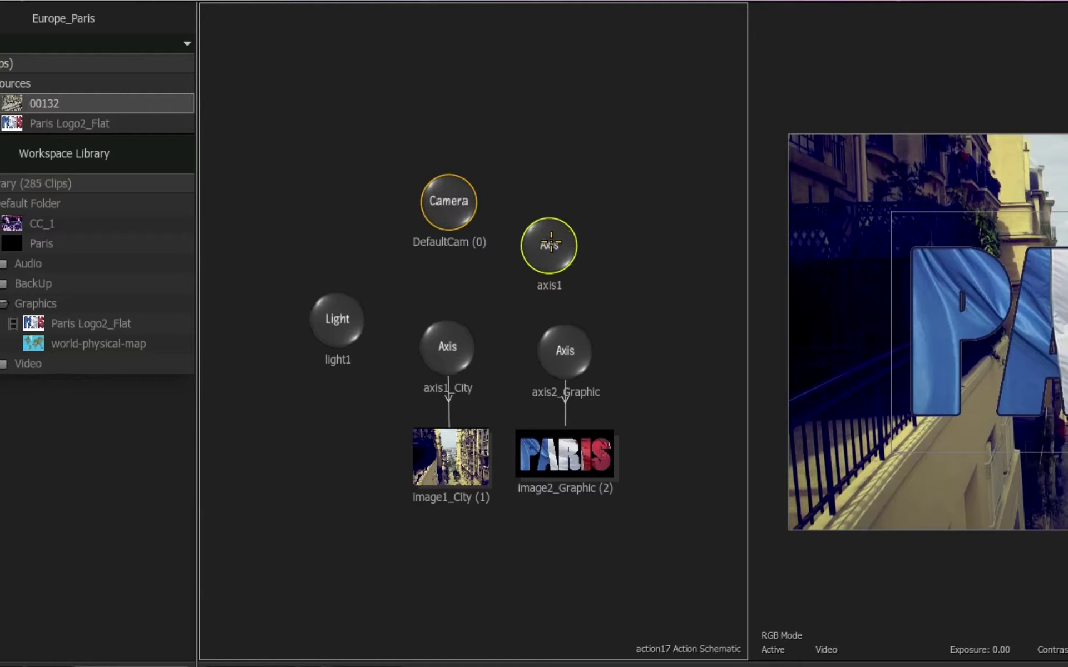
drag(550, 243, 521, 262)
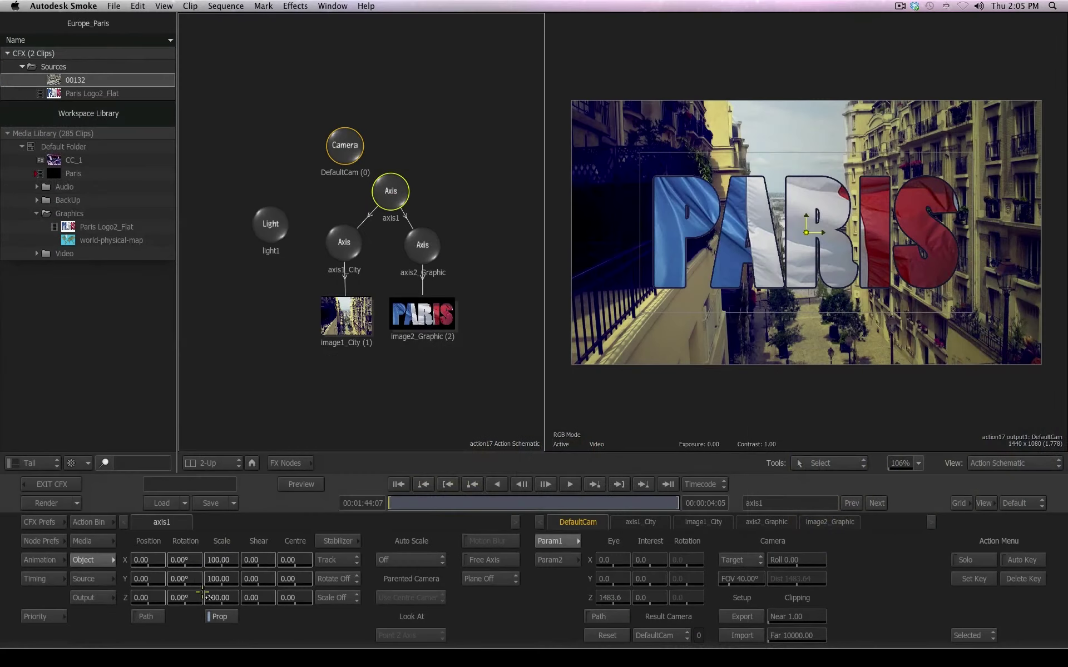
Try scaling the parent axis1 and examine the object settings of its two child axes and light1
mouse_move(221, 598)
mouse_down()
mouse_move(244, 597)
mouse_move(211, 596)
mouse_move(286, 593)
mouse_move(206, 594)
mouse_move(236, 595)
mouse_up()
click(417, 250)
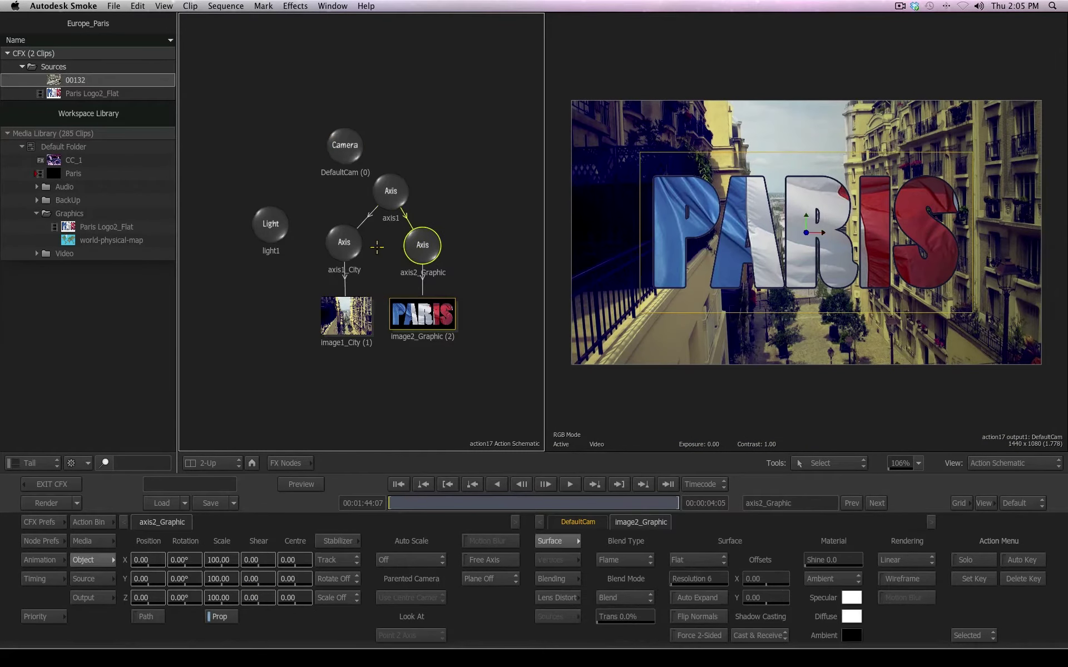
click(345, 244)
click(425, 254)
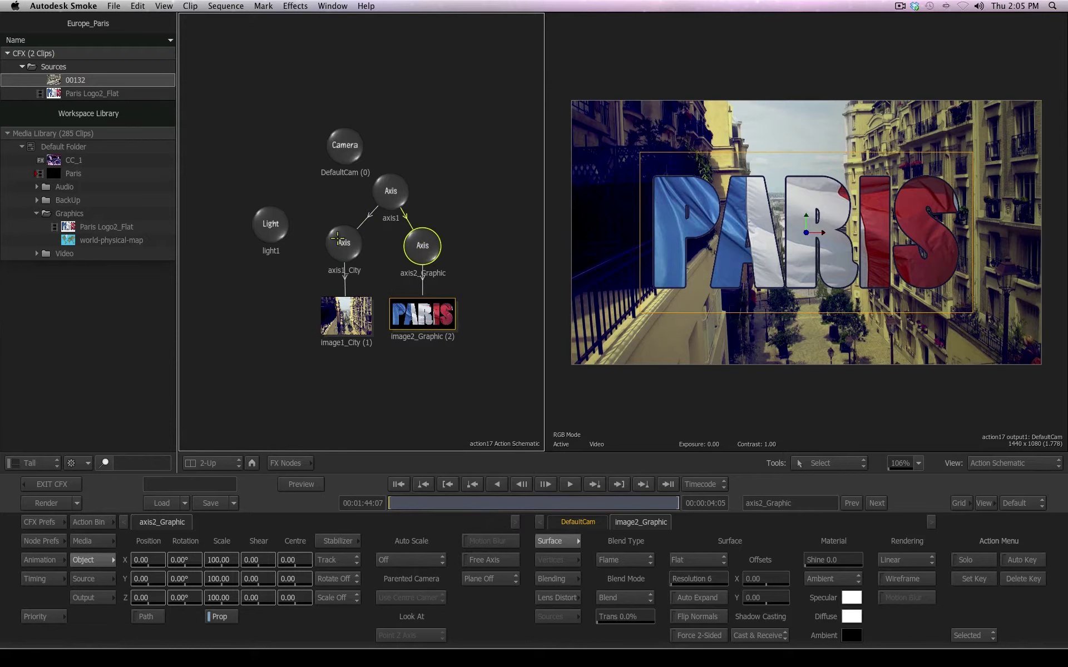
mouse_move(245, 580)
mouse_down()
mouse_move(255, 581)
mouse_move(236, 572)
mouse_move(245, 599)
mouse_up()
drag(257, 226, 257, 222)
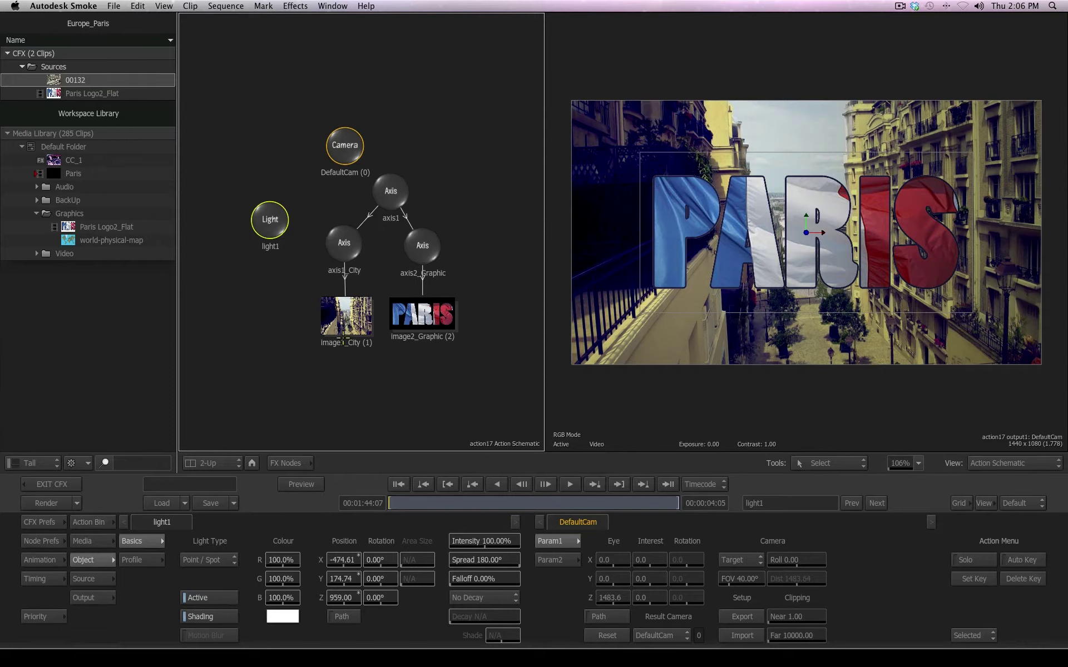
Link light1 to the image1_City surface with the Light Link tool, and return to the Select tool
click(845, 464)
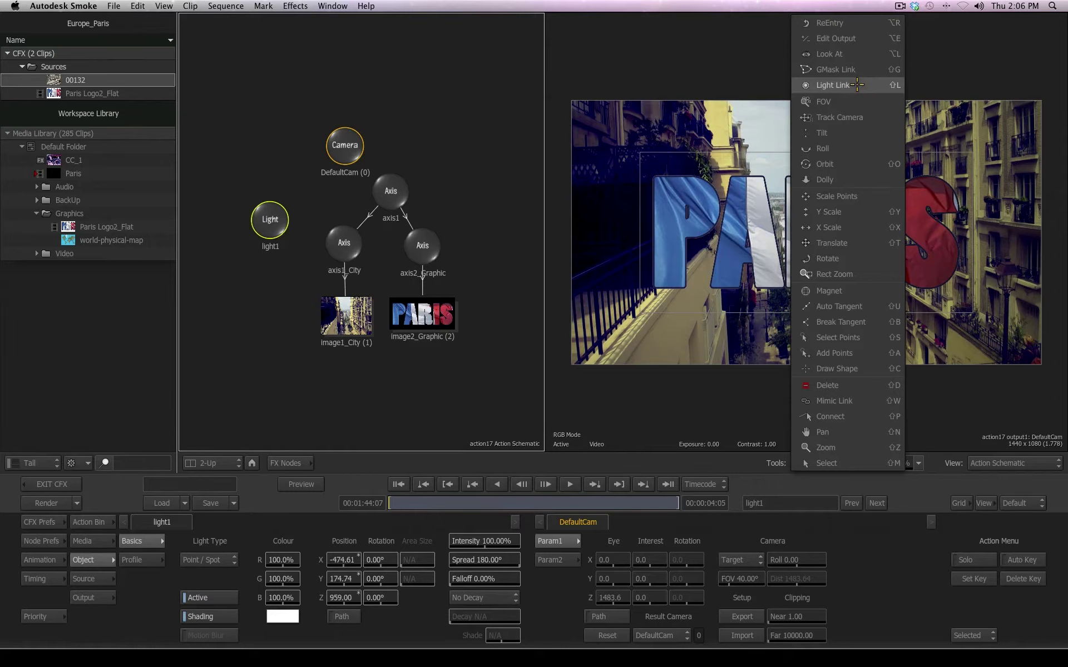
click(857, 84)
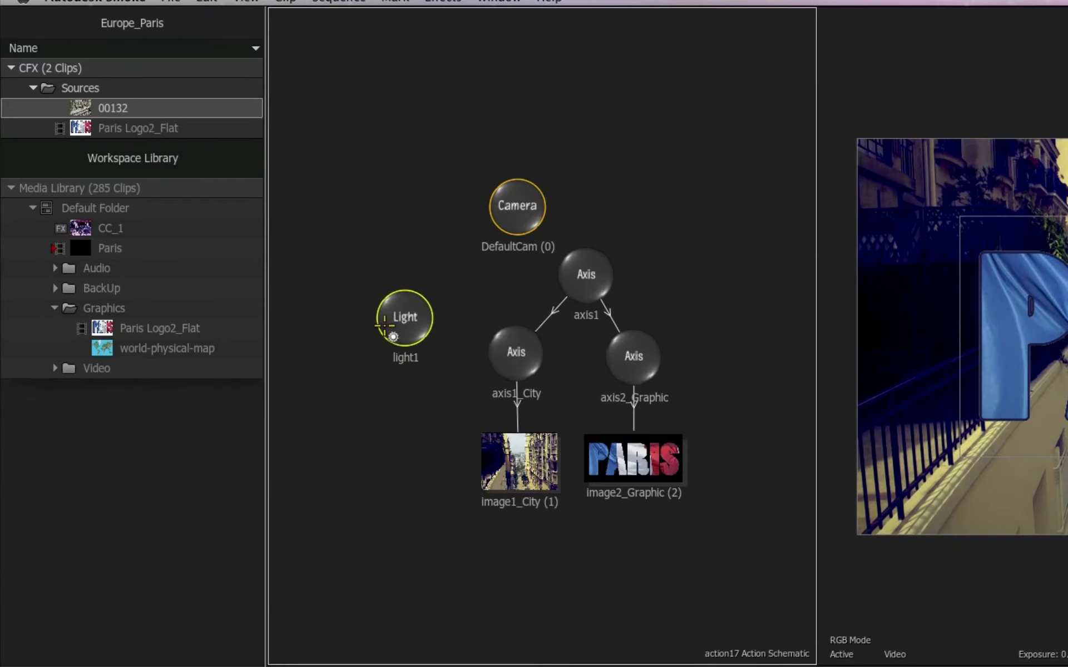
drag(410, 317, 526, 457)
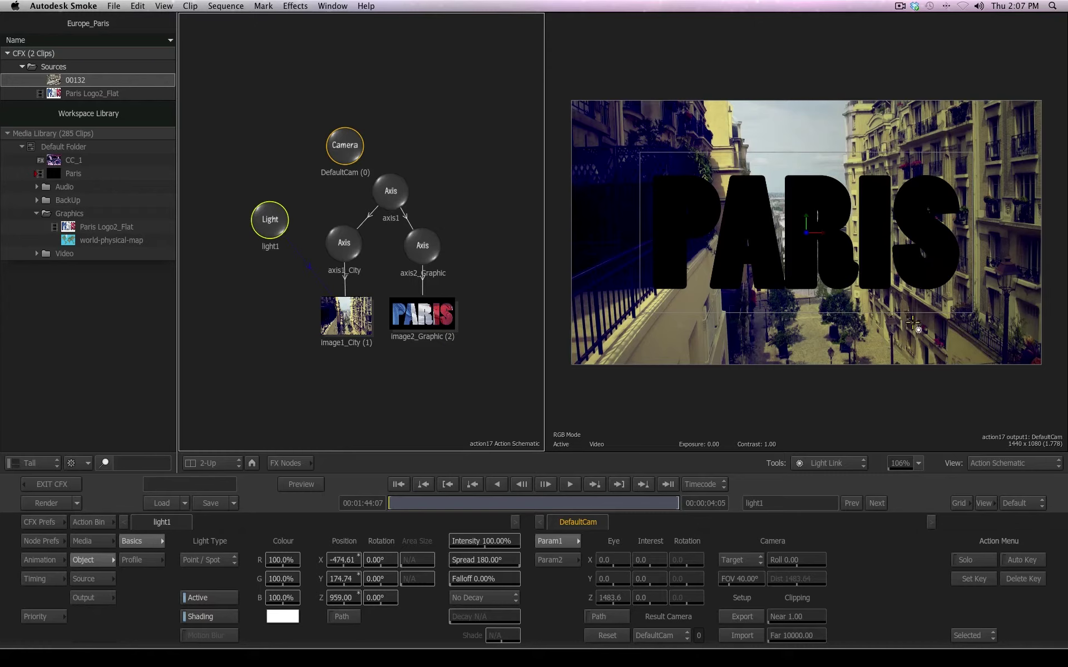
click(843, 462)
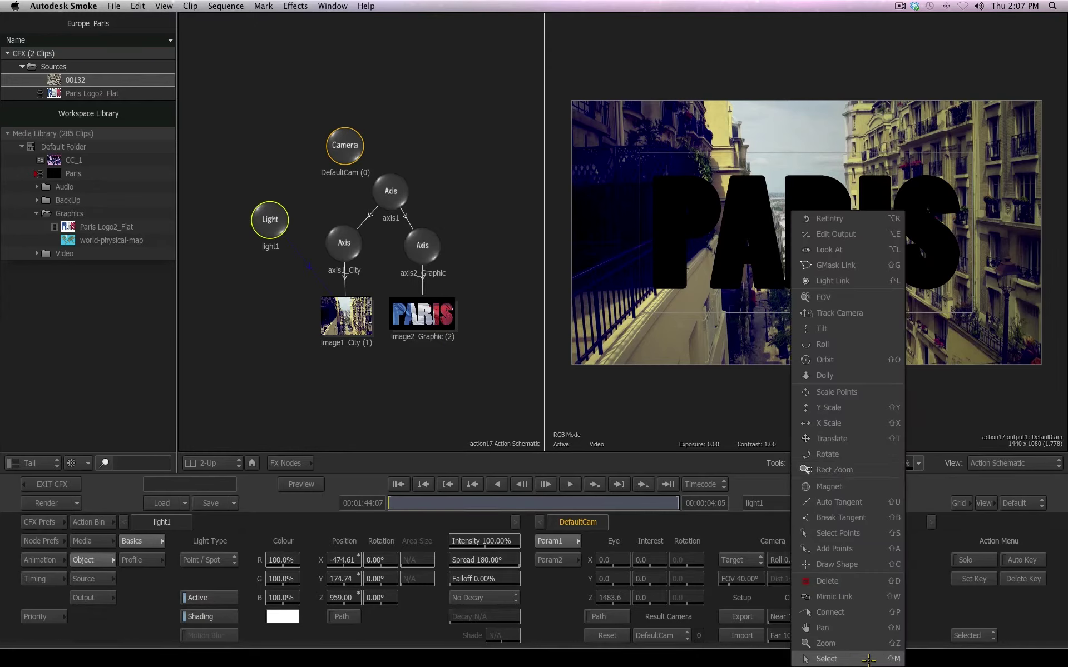
click(868, 659)
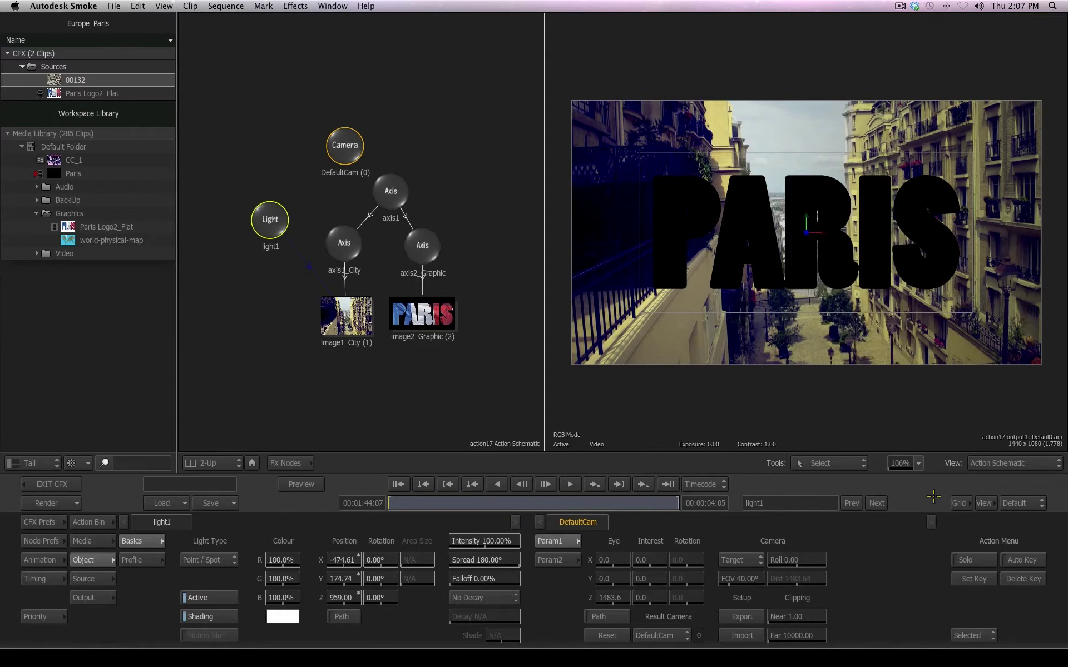
Add a second Light node from the Action Bin and place it in the schematic beside the axis hierarchy
click(90, 522)
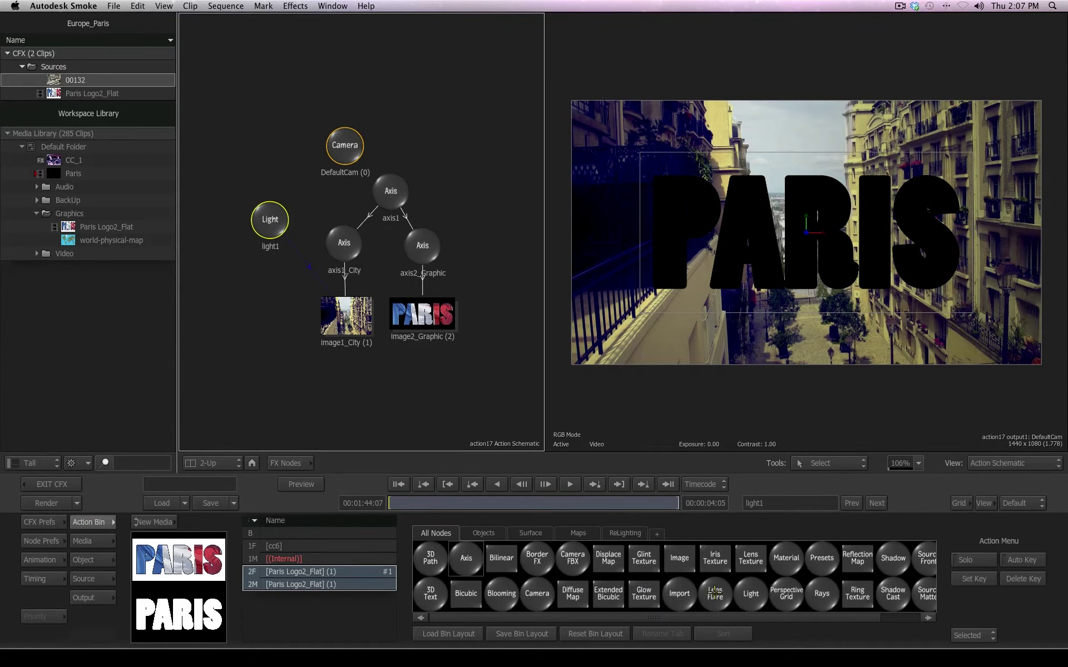
drag(747, 602, 466, 147)
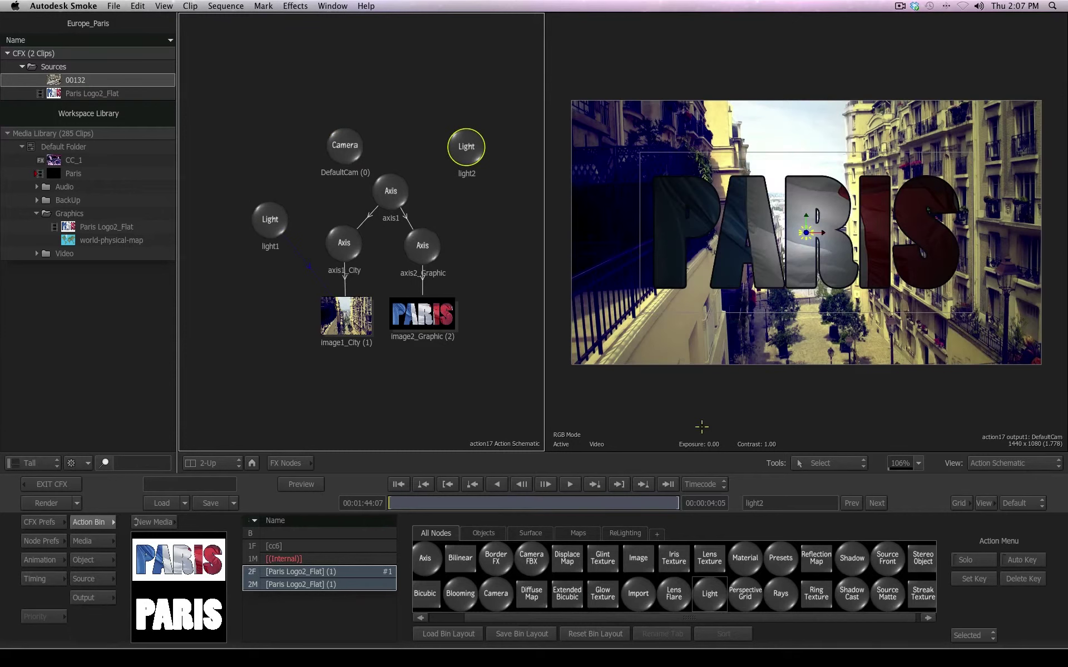
drag(457, 141, 484, 189)
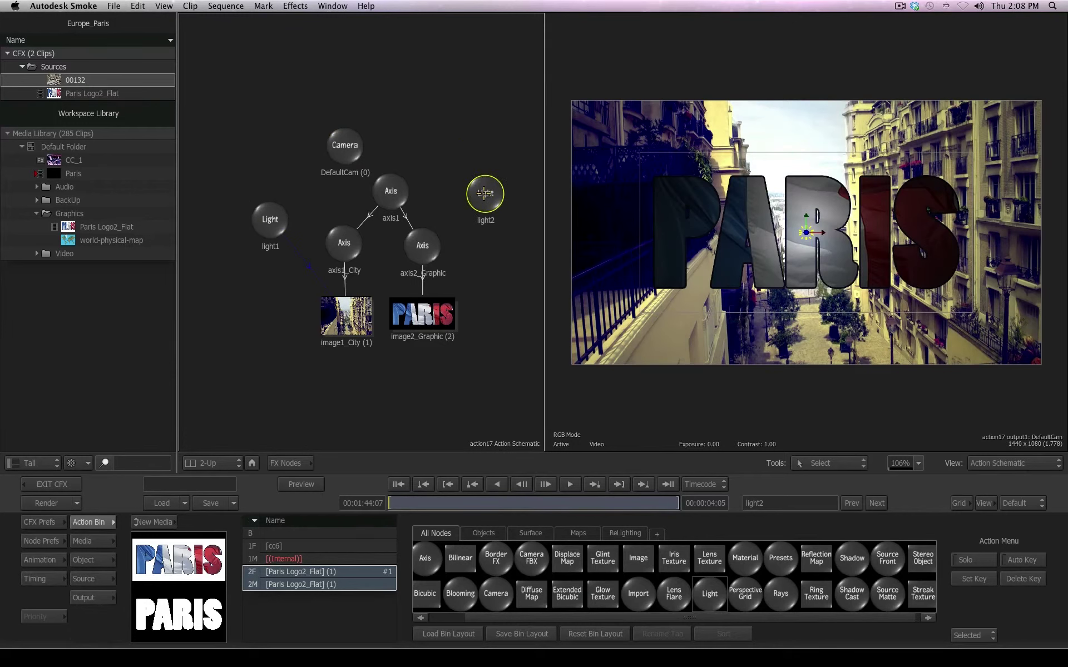
Set light2's spread to 69°, its position to about X 331, Y 166, Z 577, and its rotation to X -11°, Y 18°
double_click(484, 193)
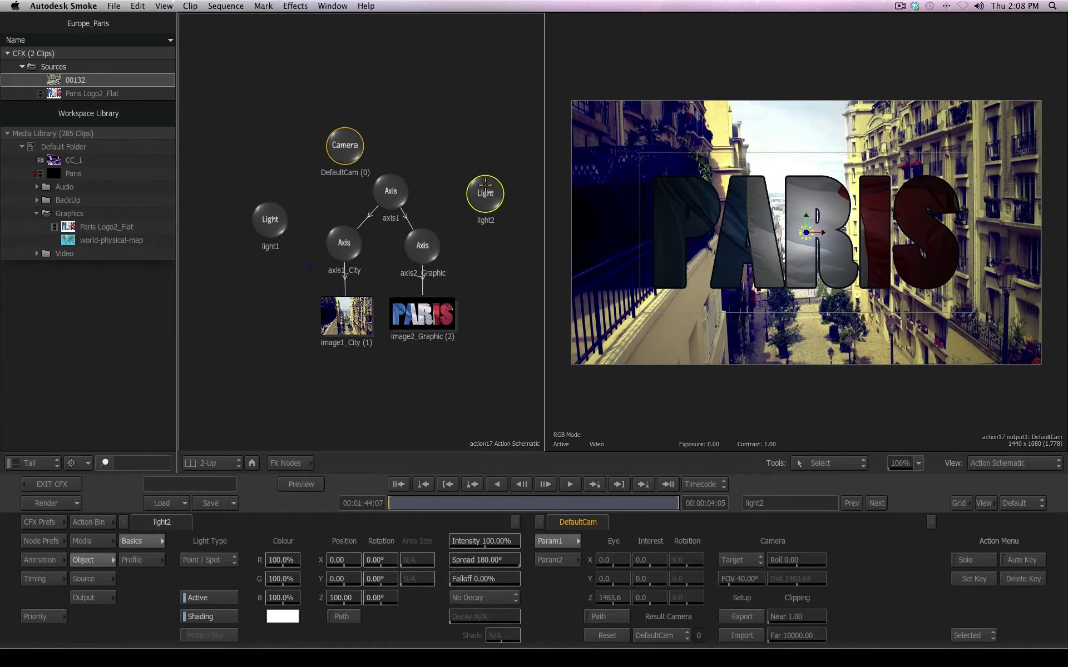
drag(317, 598, 423, 595)
drag(477, 559, 443, 560)
drag(805, 232, 658, 199)
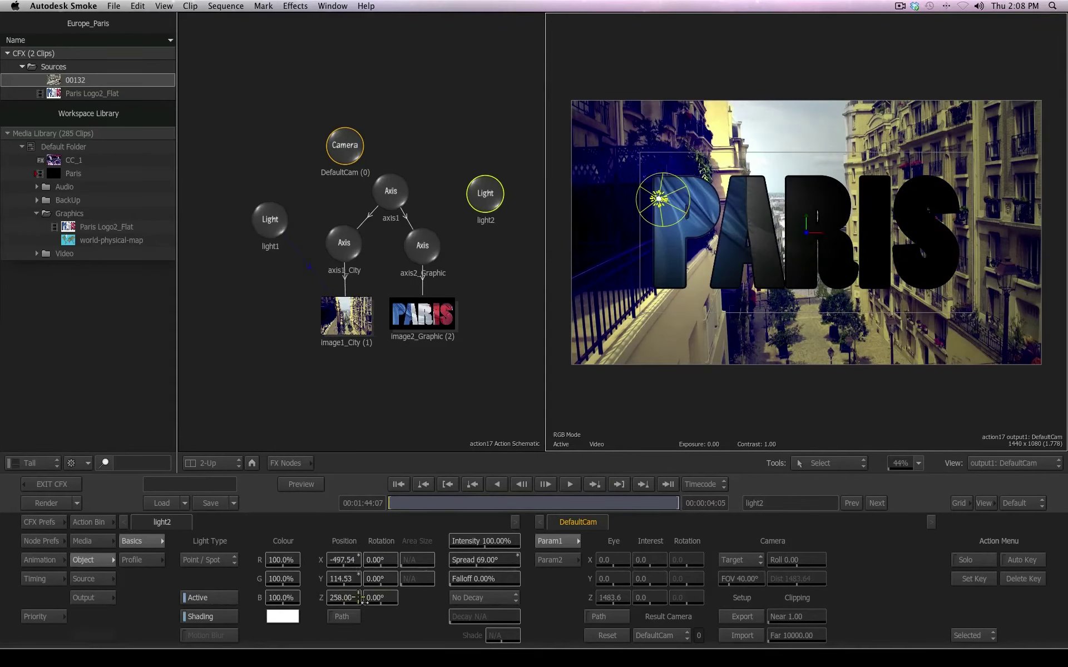
drag(345, 598, 485, 598)
drag(632, 177, 632, 159)
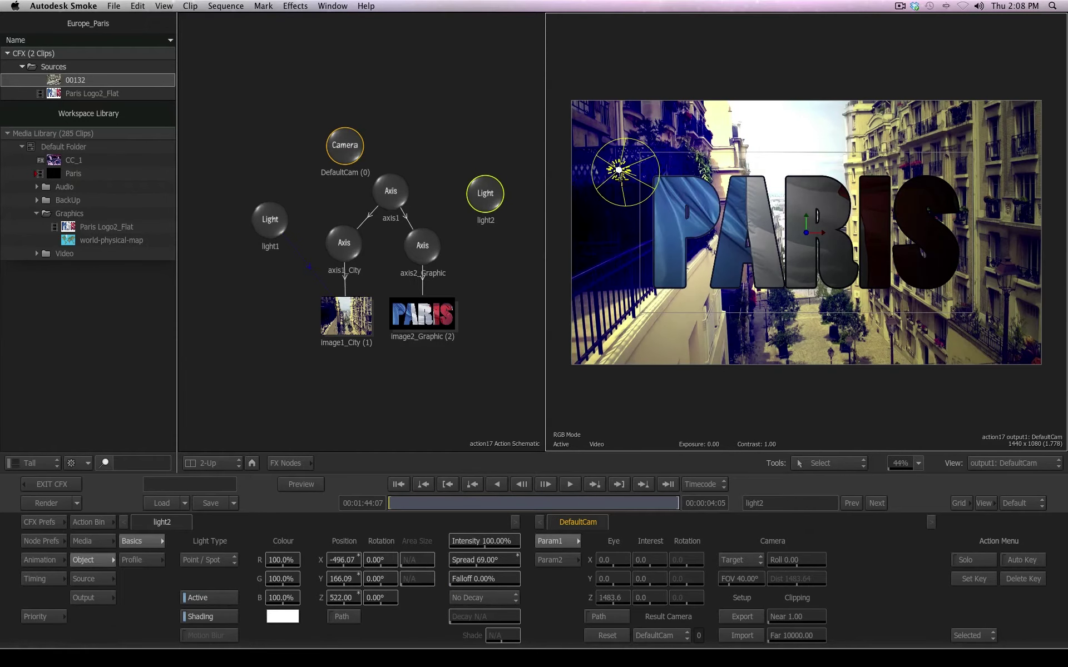
mouse_move(342, 560)
mouse_down()
mouse_move(400, 560)
mouse_move(391, 556)
mouse_move(405, 580)
mouse_up()
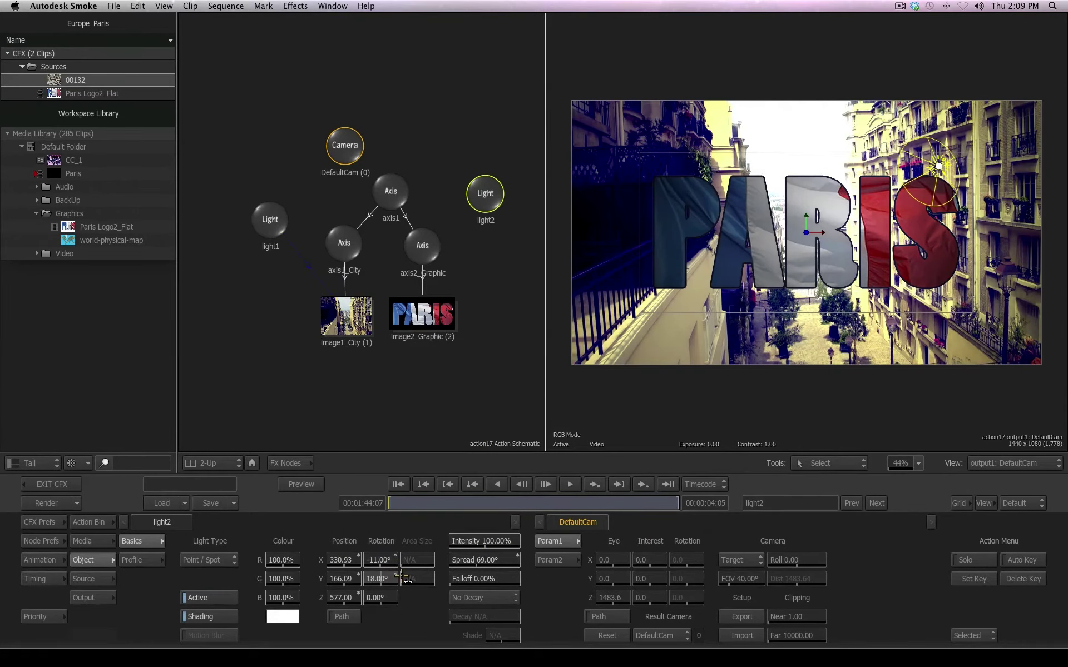
Set axis2_Graphic's Z position to 100 and change image1_City's surface type from Flat to Bicubic
click(416, 243)
drag(146, 598, 214, 601)
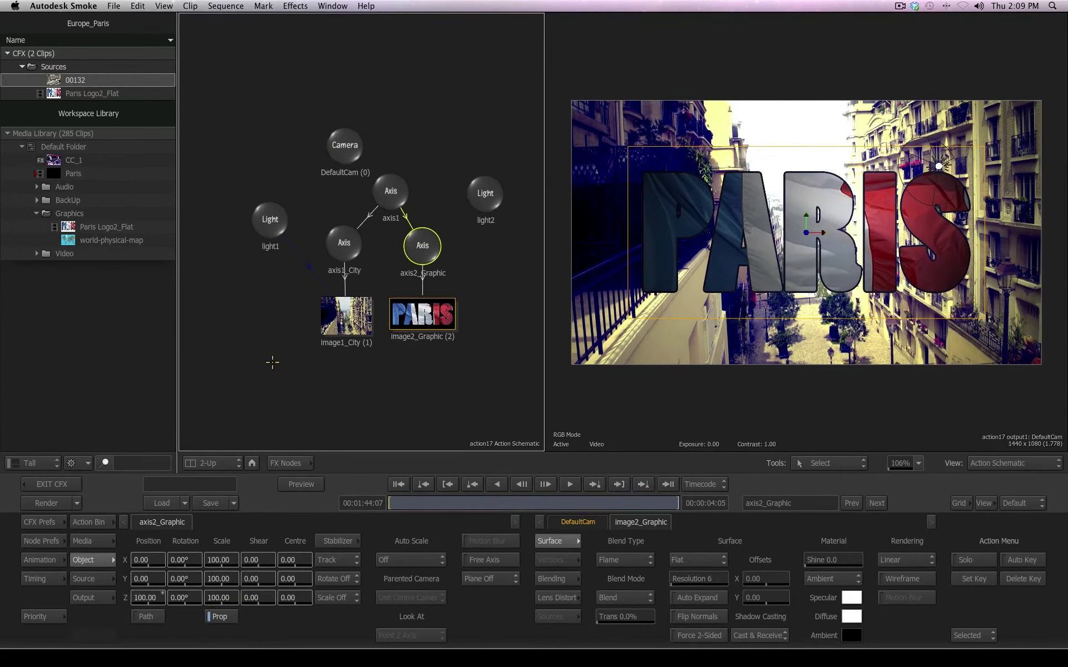
click(345, 316)
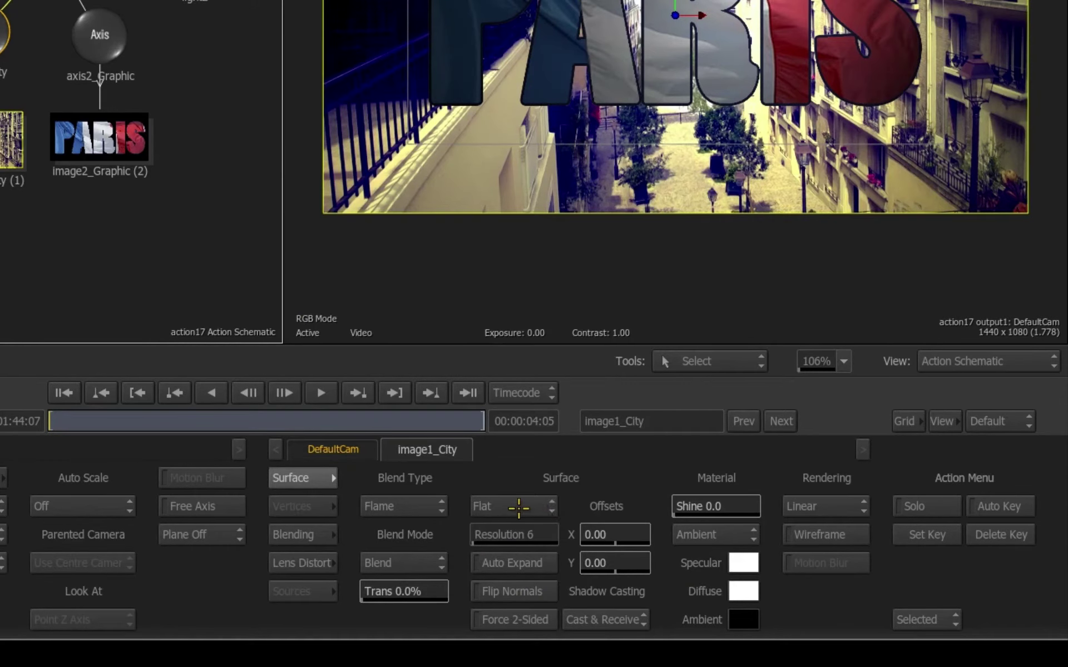
click(536, 506)
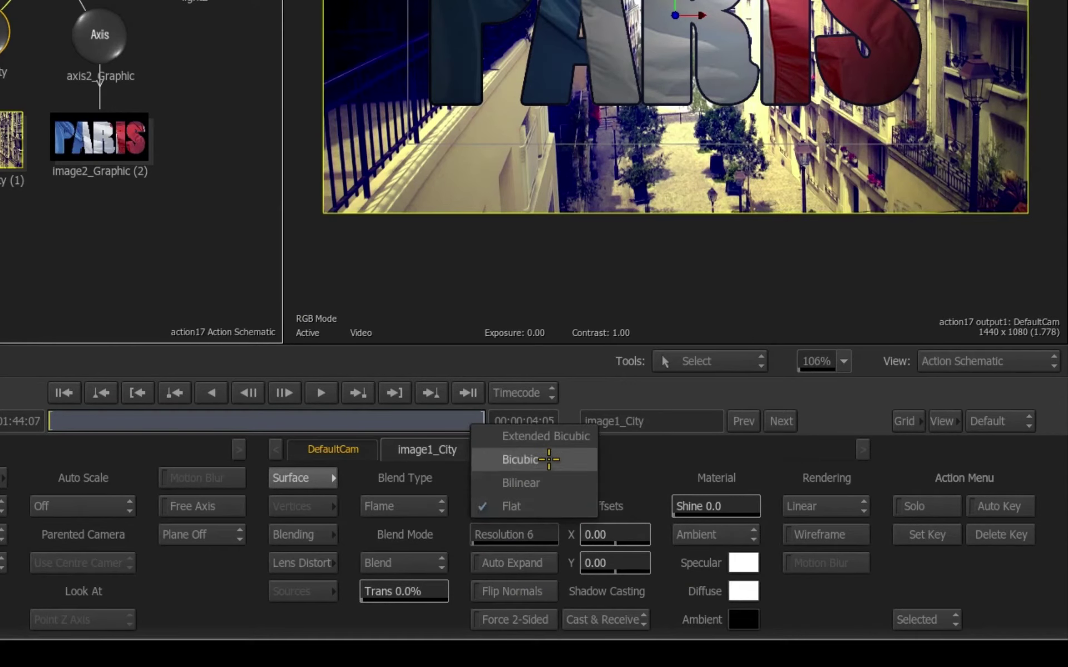
click(548, 459)
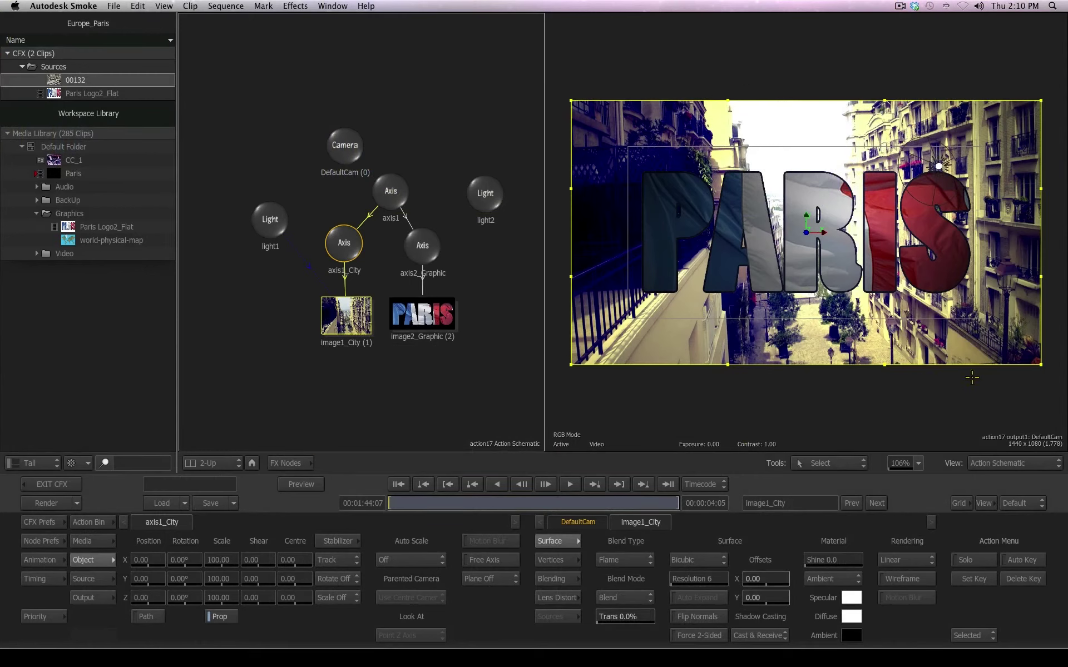
Push the middle vertices of image1_City to Z -680 and scale axis1_City proportionally to 163%
drag(720, 90, 936, 427)
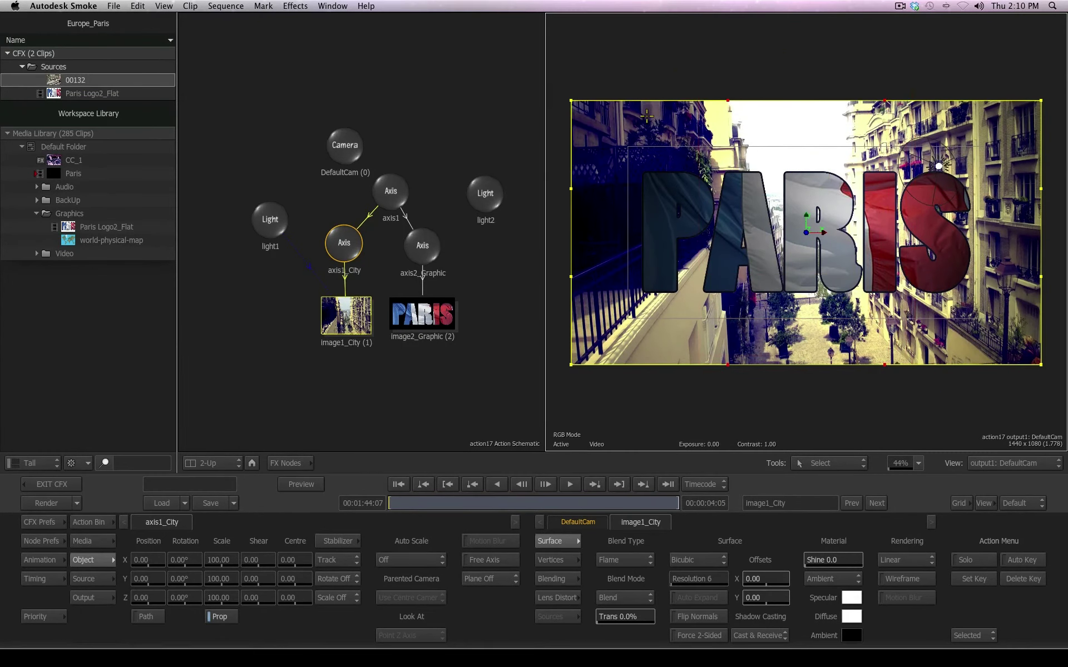
click(552, 560)
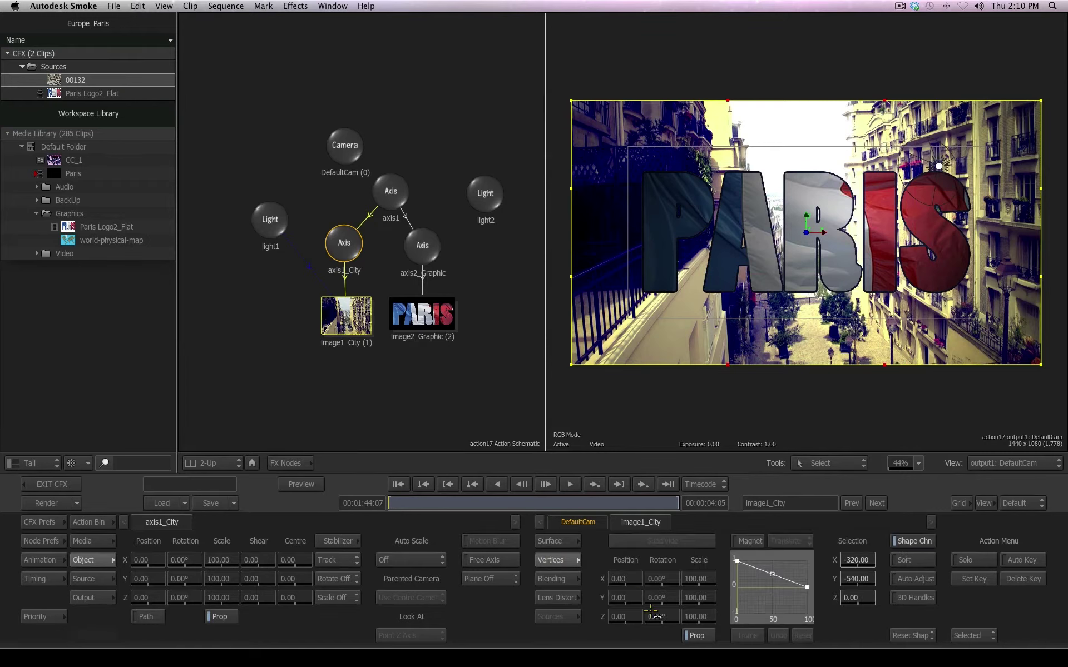
drag(625, 617, 365, 615)
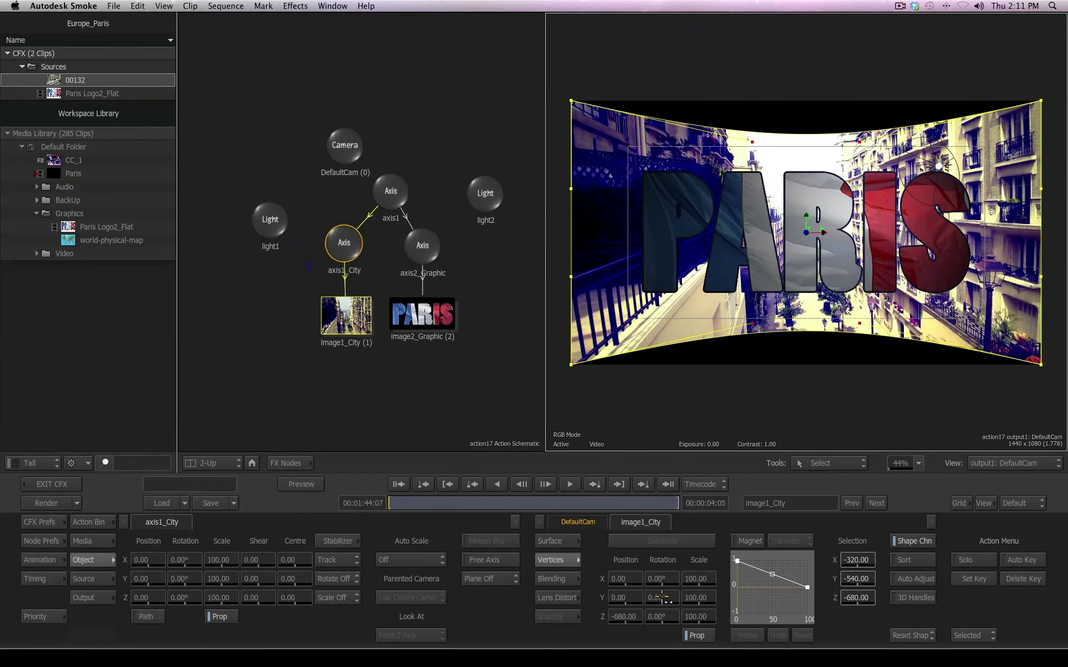
click(336, 240)
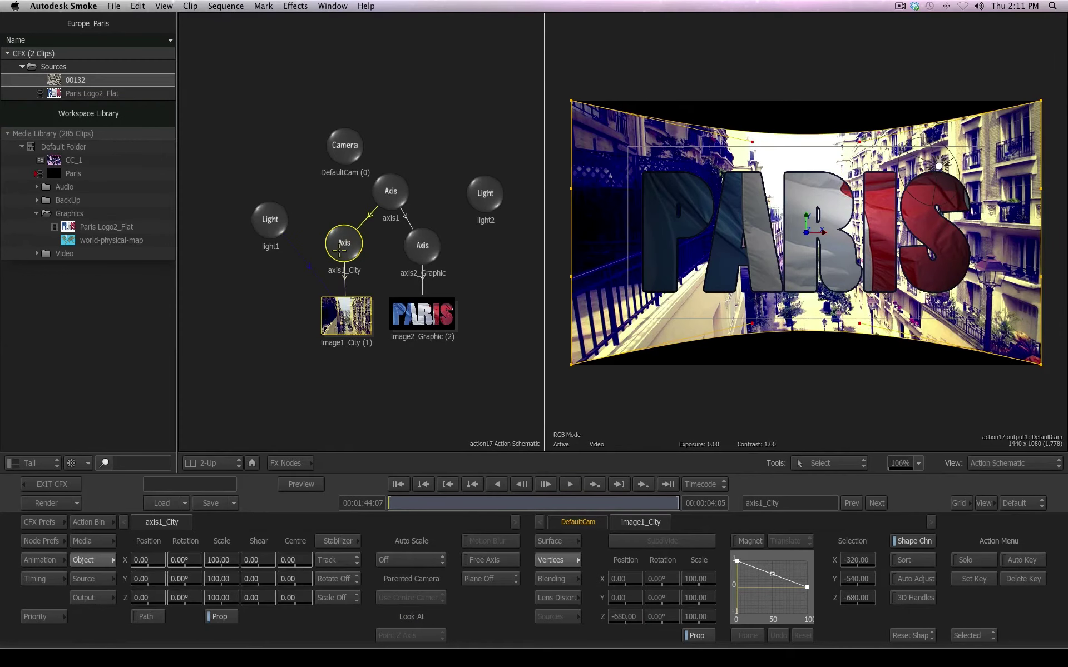
drag(213, 600, 269, 596)
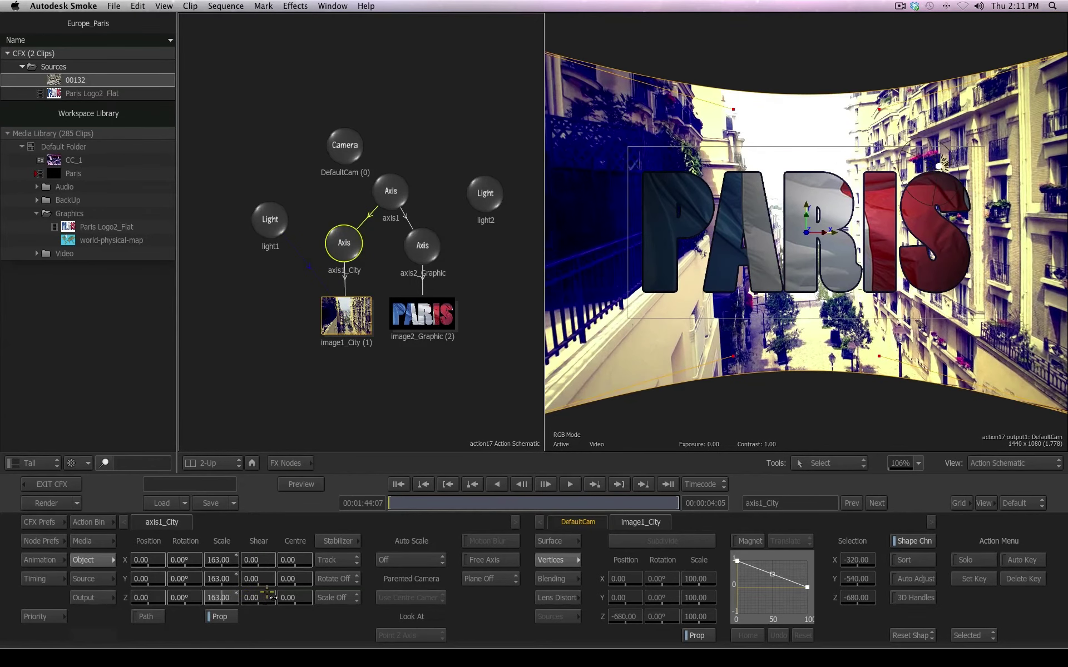
Set light2's Z position to 706
click(485, 198)
mouse_move(485, 201)
mouse_down()
mouse_move(491, 192)
mouse_move(479, 204)
mouse_up()
drag(340, 603, 421, 593)
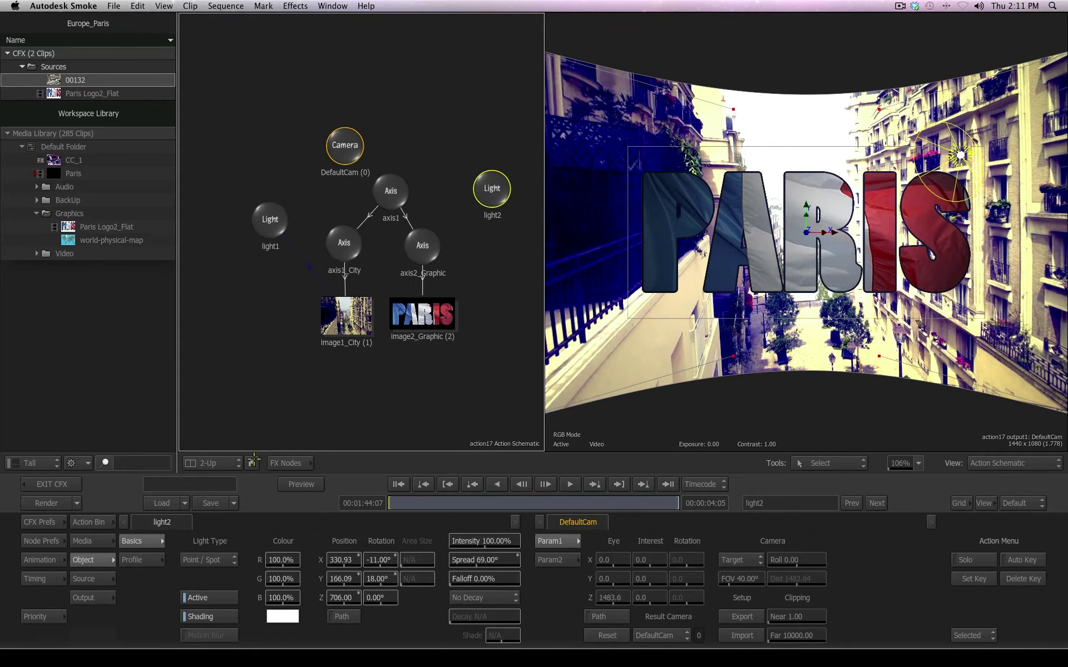
Attach a Shadow Cast node from the Action Bin to light2 and space the two nodes apart in the schematic
click(88, 522)
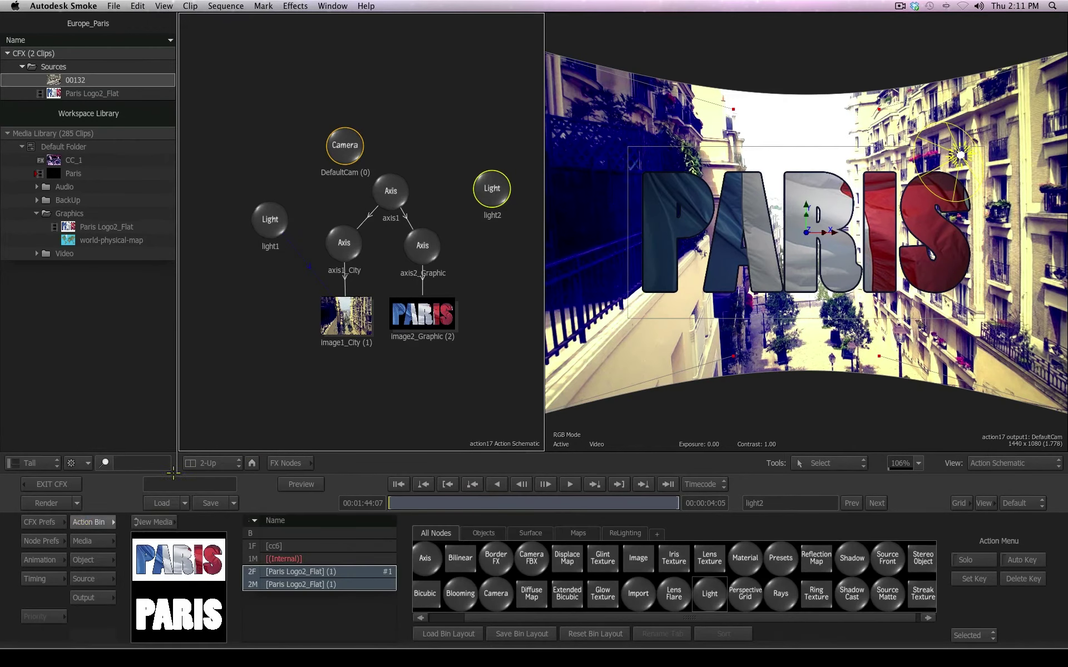
mouse_move(469, 188)
mouse_down()
mouse_move(461, 172)
mouse_move(465, 187)
mouse_up()
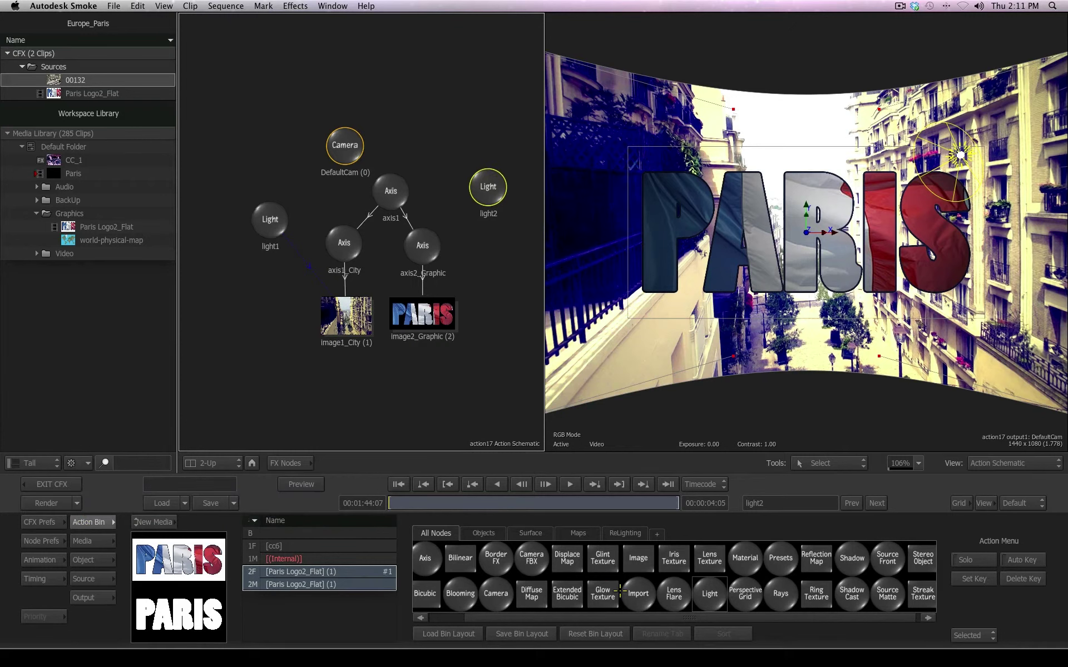
drag(696, 616, 700, 616)
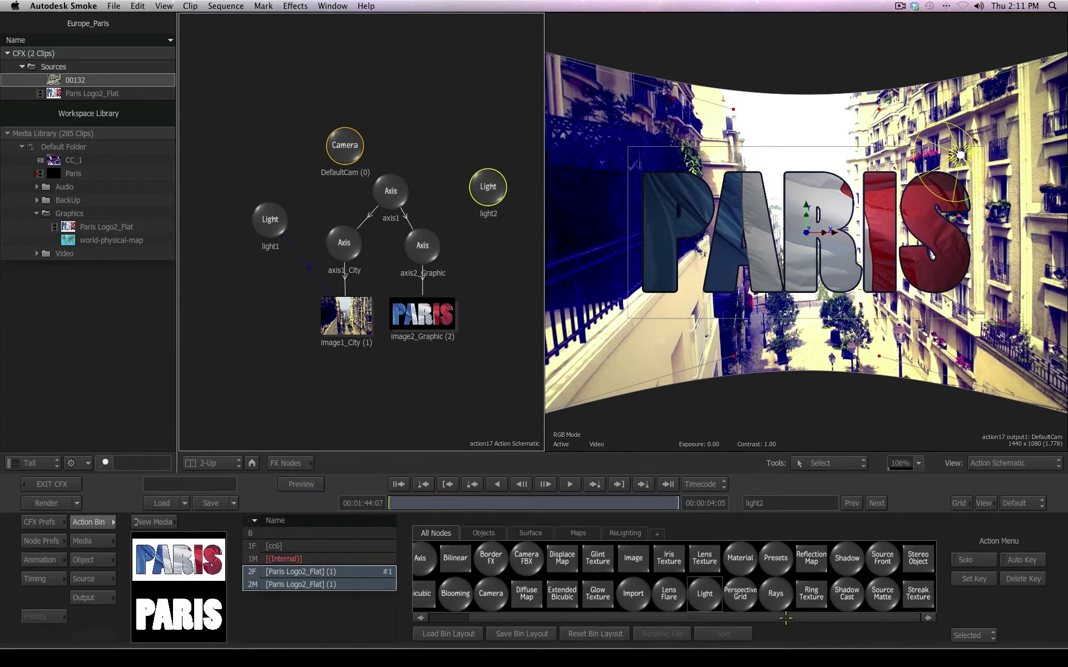
click(846, 594)
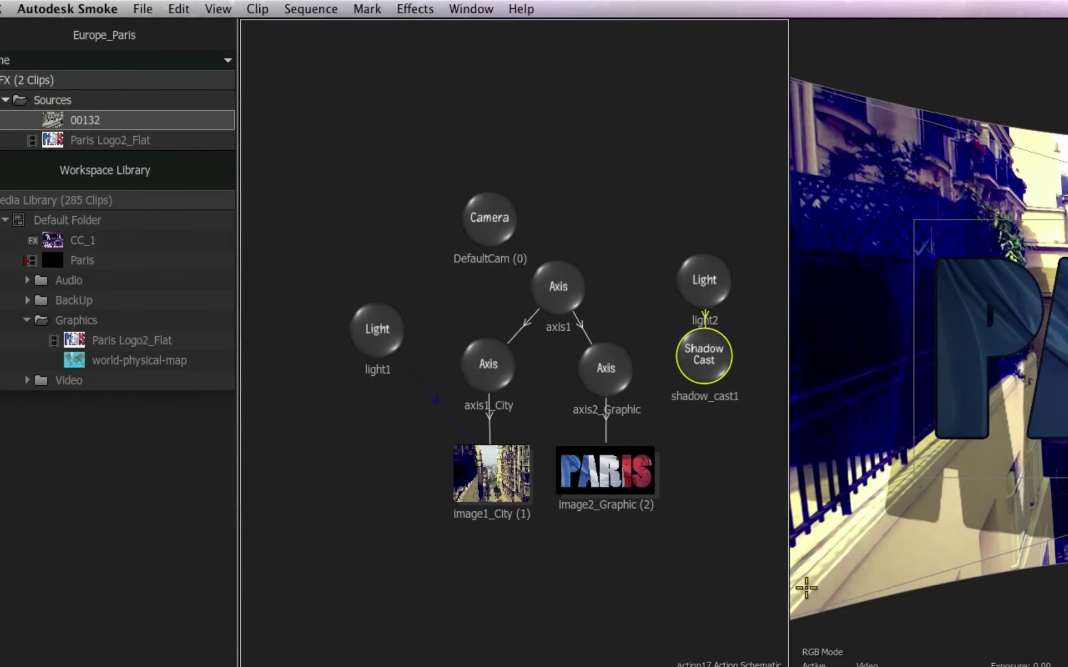
drag(705, 359, 716, 427)
mouse_move(704, 282)
mouse_down()
mouse_move(706, 243)
mouse_move(700, 277)
mouse_up()
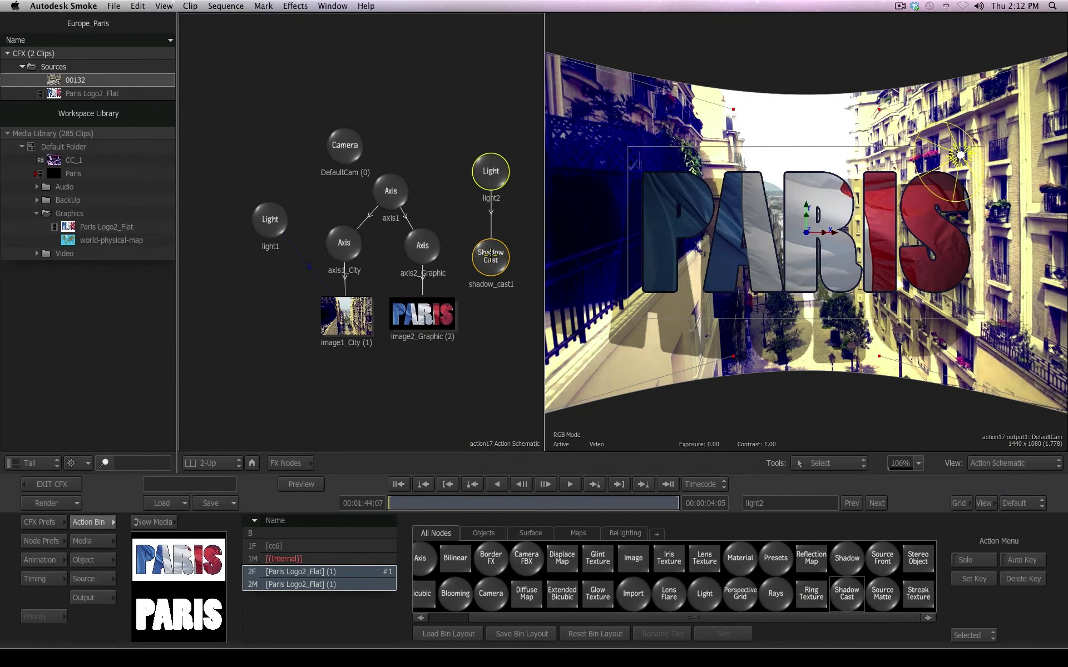
Set the cast shadow's softness to 15, and light2's intensity to 106% and position to about X 218, Y 145
double_click(490, 257)
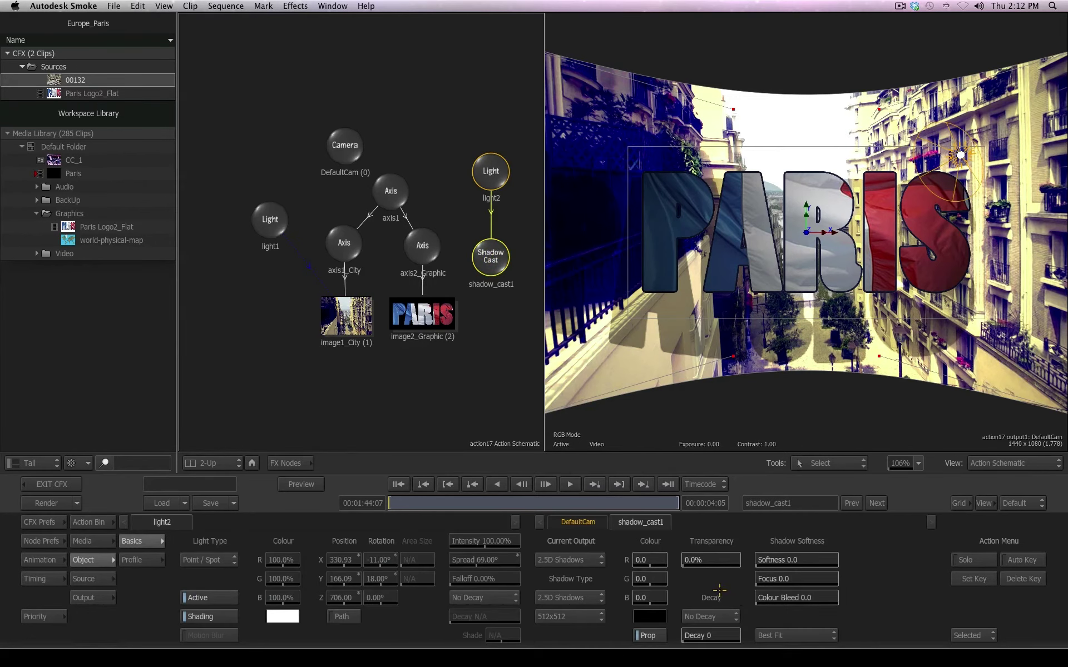
mouse_move(781, 560)
mouse_down()
mouse_move(801, 559)
mouse_move(784, 553)
mouse_up()
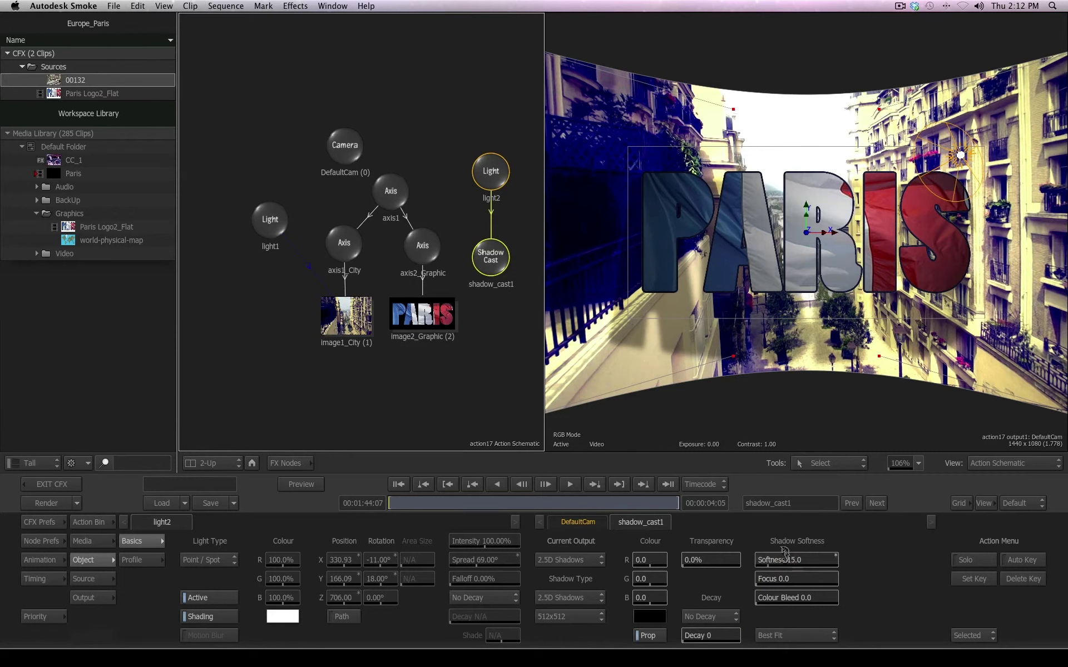
mouse_move(483, 541)
mouse_down()
mouse_move(456, 545)
mouse_move(494, 543)
mouse_up()
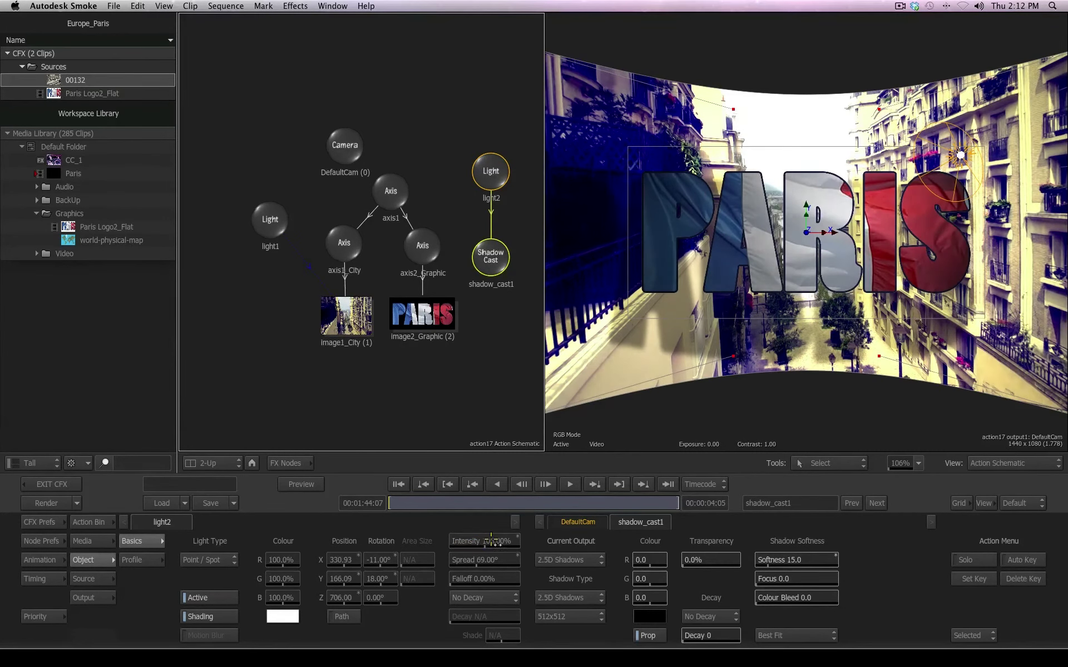
drag(960, 155, 916, 158)
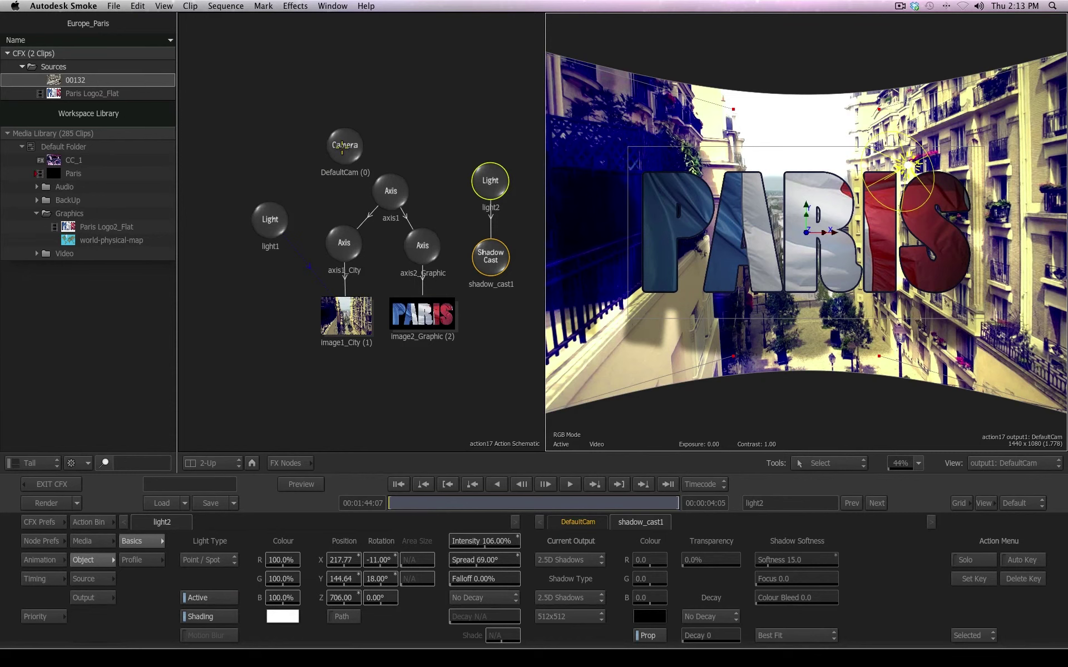
Enable Auto Key for DefaultCam and set its Eye X position to 301 at the first frame
click(341, 145)
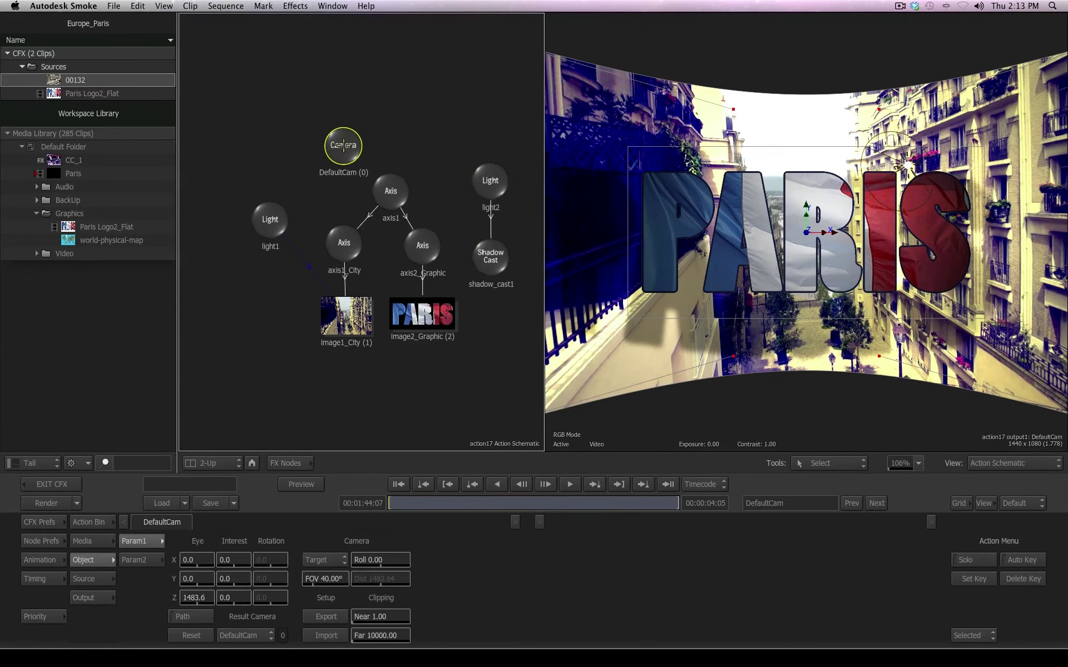
drag(344, 146, 313, 133)
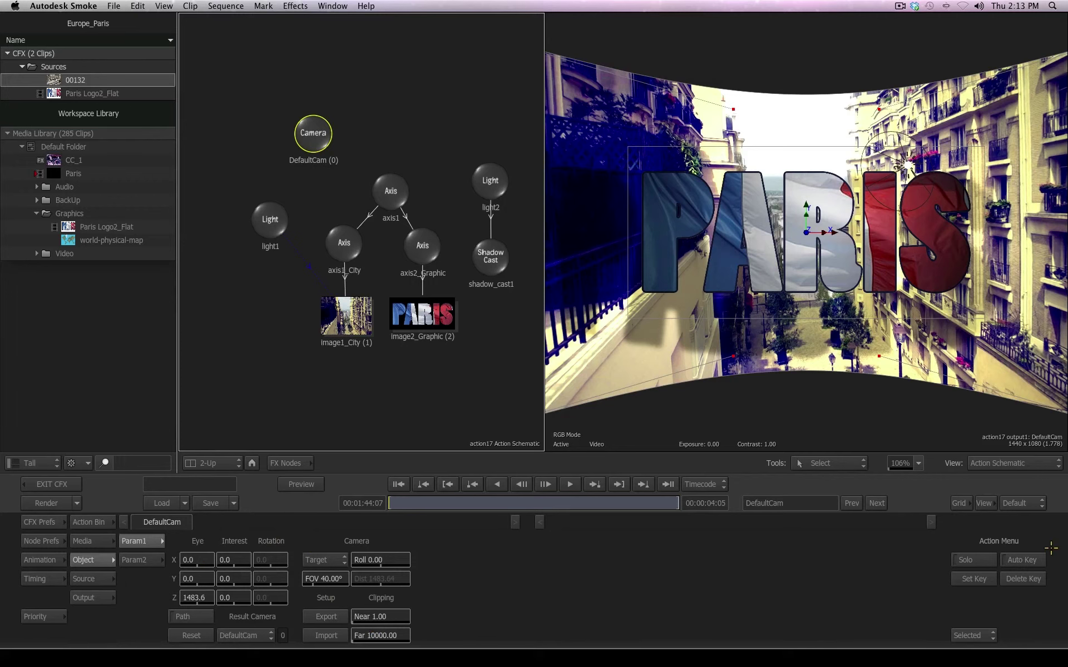
click(1032, 560)
drag(192, 560, 316, 550)
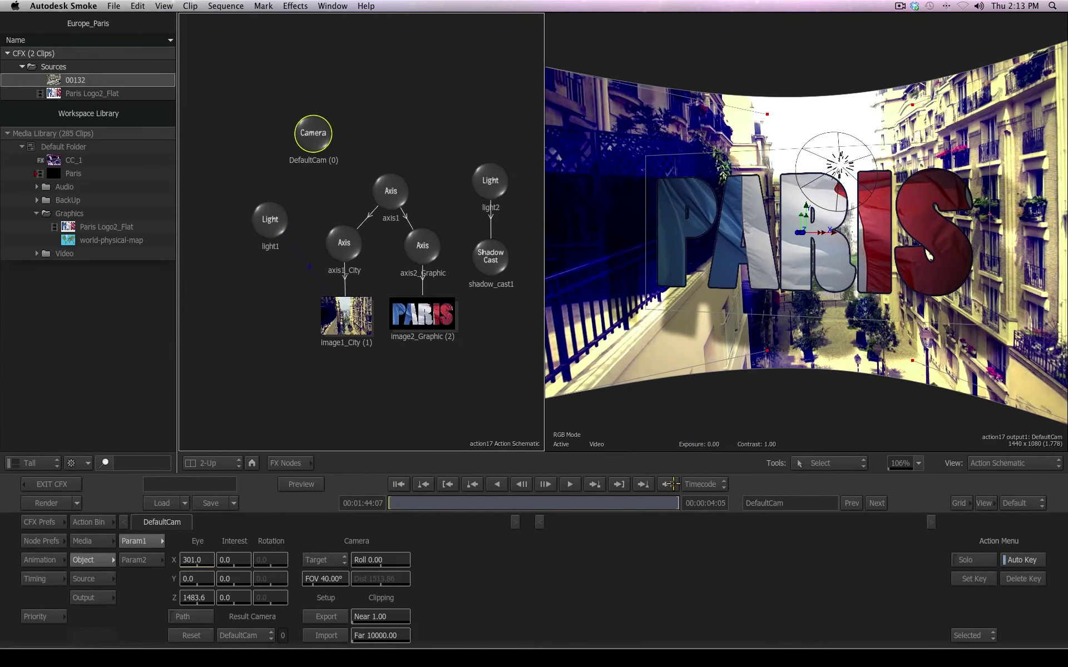
Keyframe DefaultCam's Eye X position at -320 on the last frame and scrub back to the start to check the move
click(667, 485)
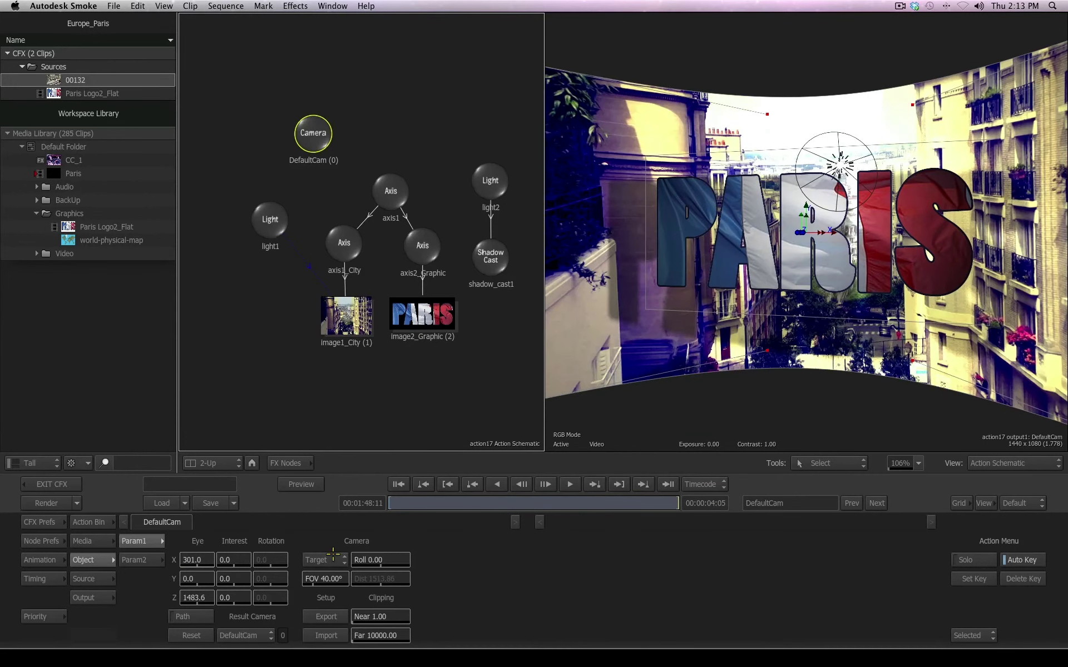
mouse_move(195, 560)
mouse_down()
mouse_move(4, 578)
mouse_move(202, 561)
mouse_up()
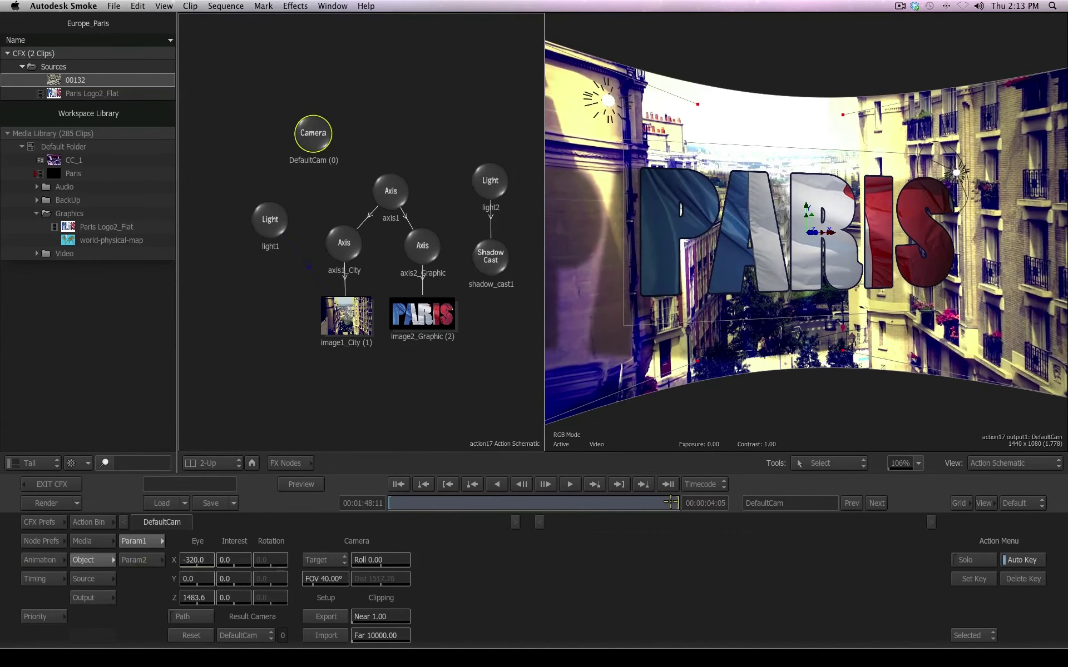
drag(671, 502, 325, 497)
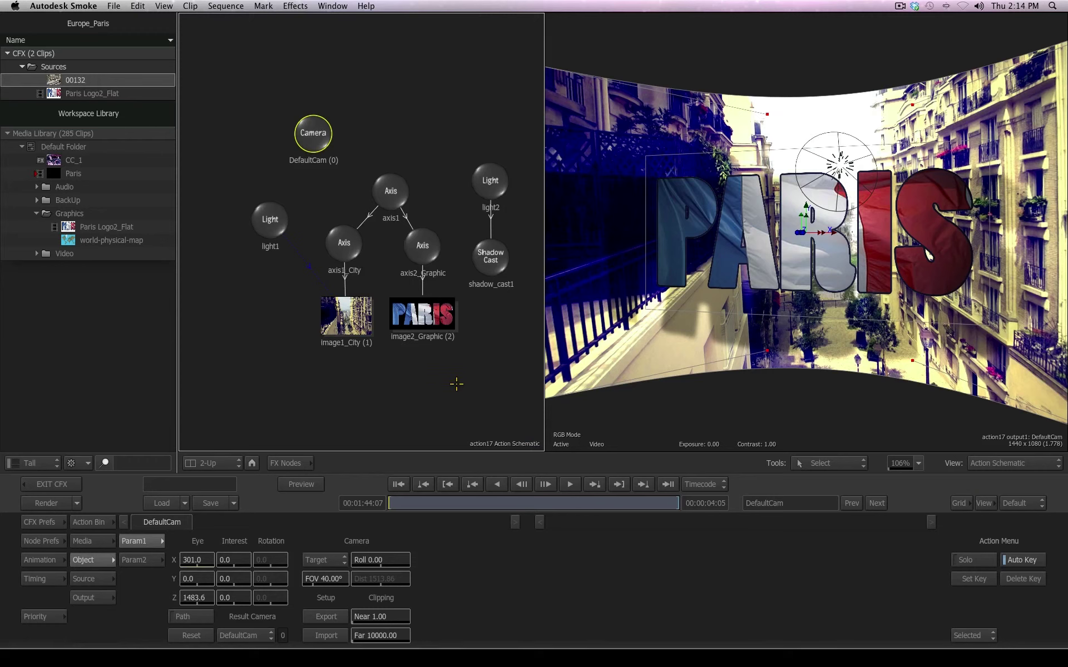
Examine the camera move relative to the curved backdrop and lights in the Top 3D view, and return to the Action schematic
click(1004, 469)
mouse_move(988, 492)
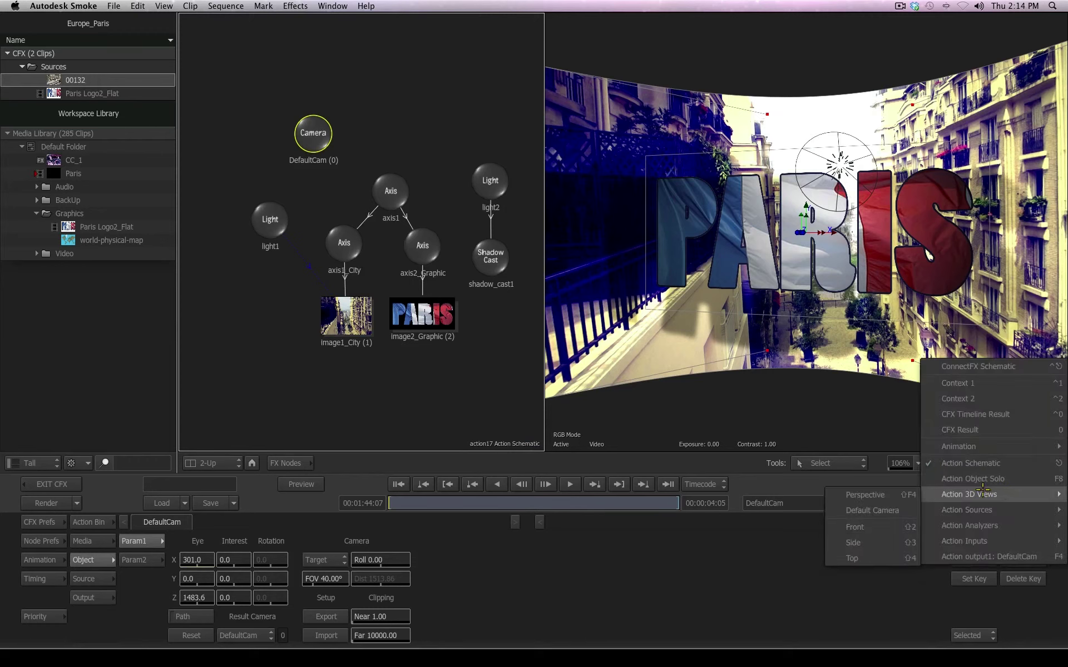
click(879, 558)
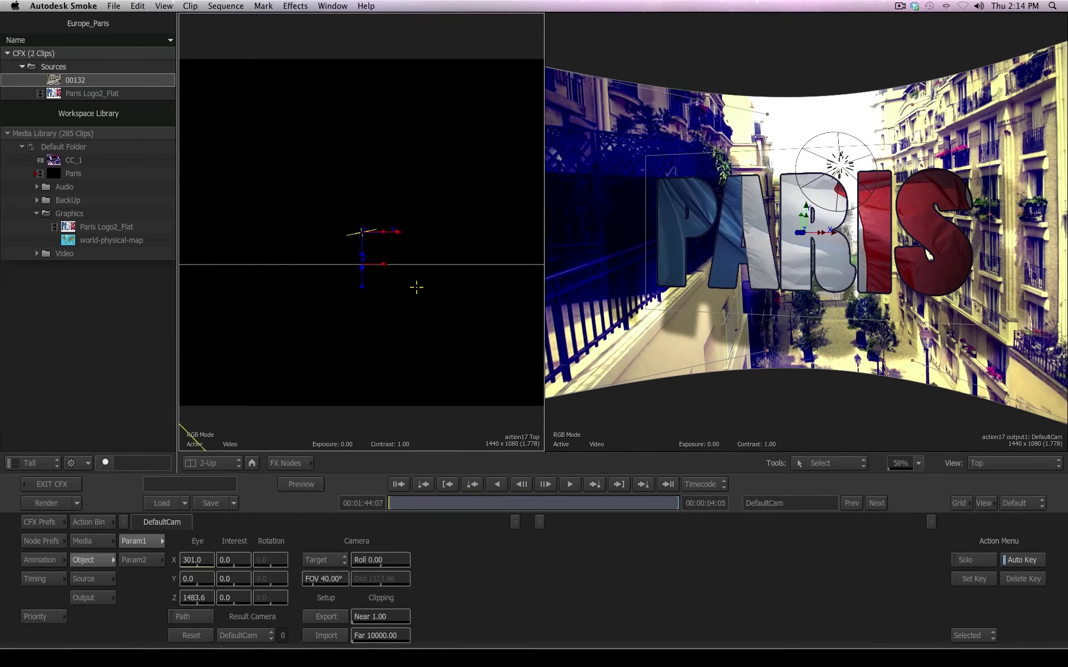
drag(902, 463, 877, 469)
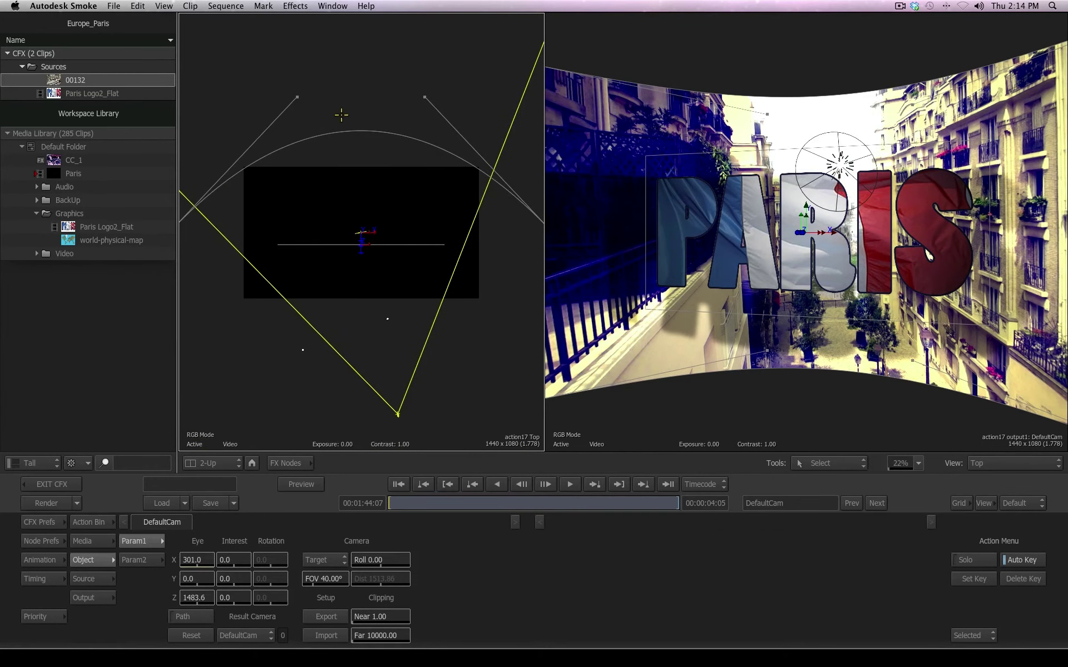
click(346, 132)
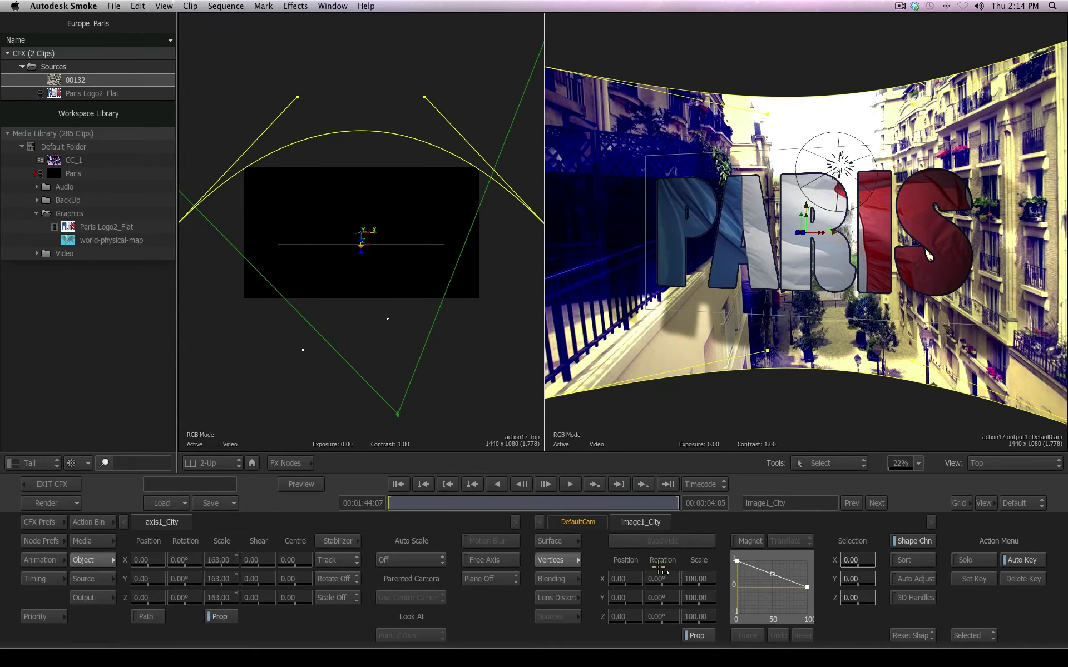
click(387, 319)
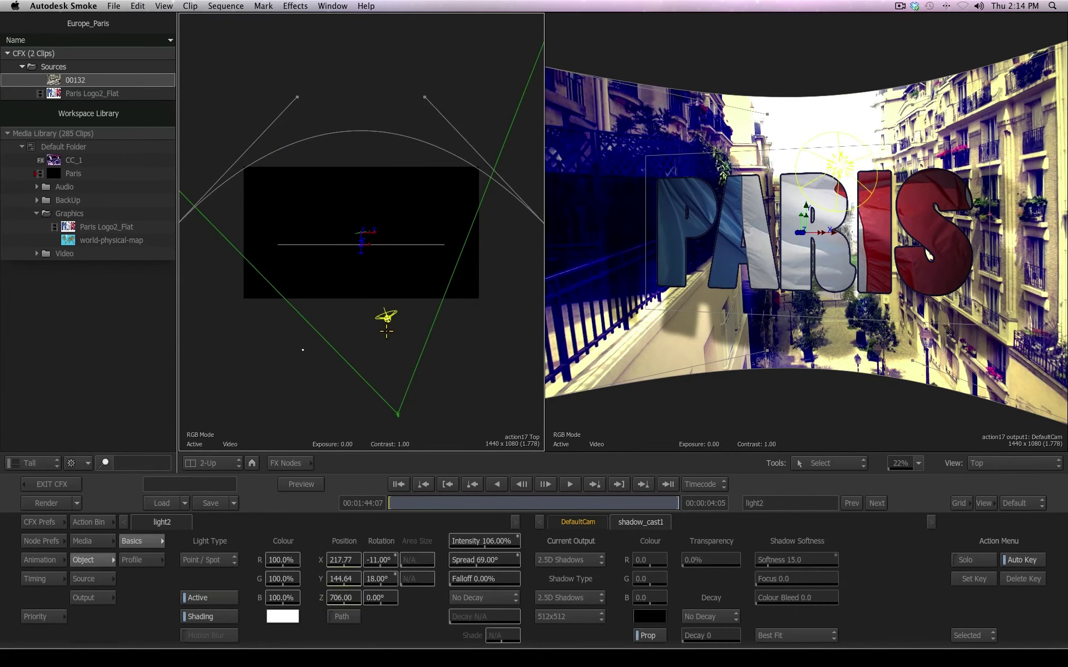
click(398, 415)
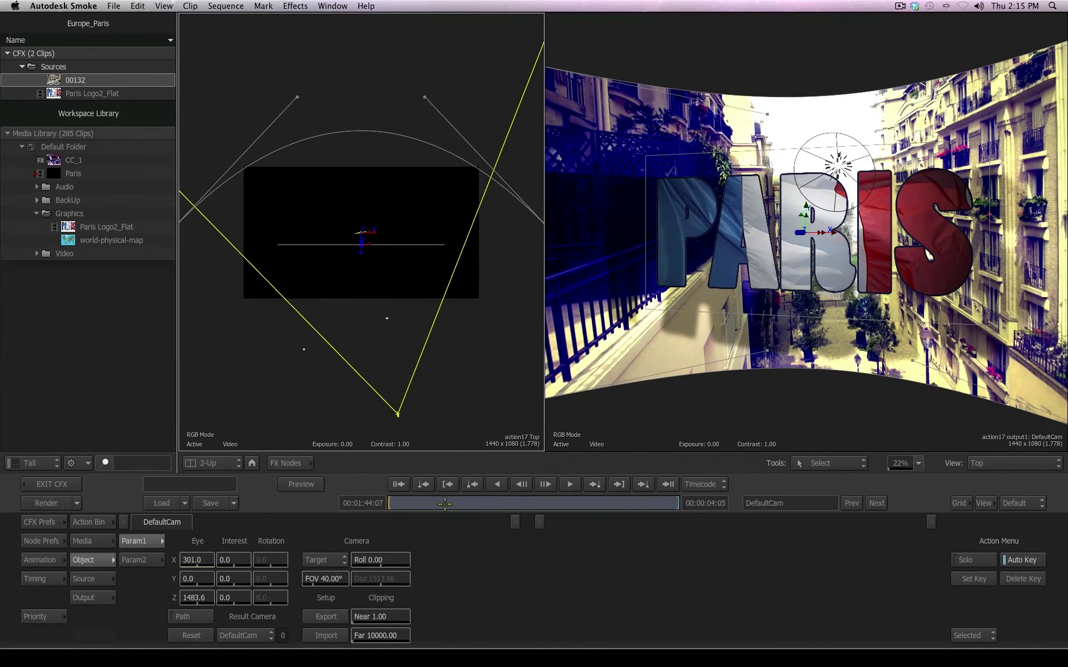
drag(445, 504, 672, 503)
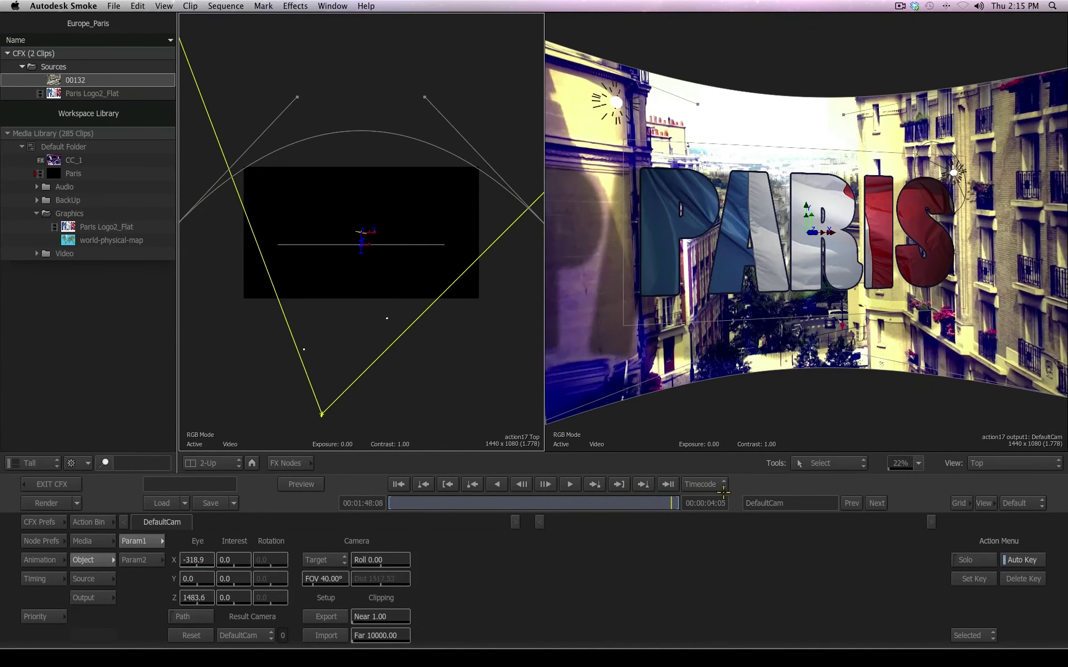
drag(592, 504, 334, 502)
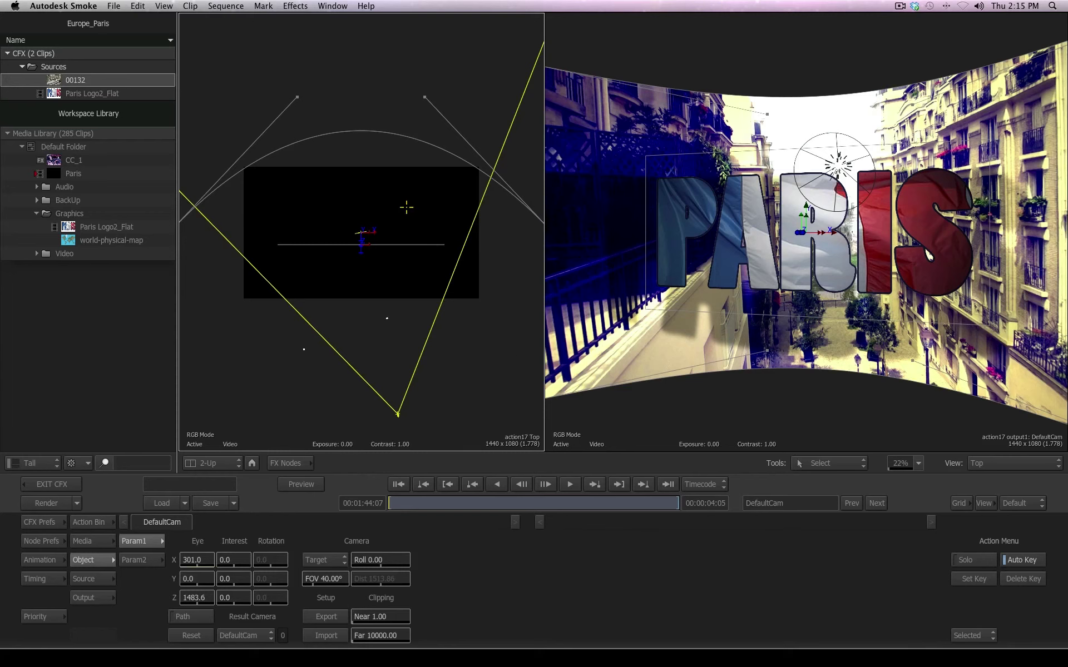
key(F4)
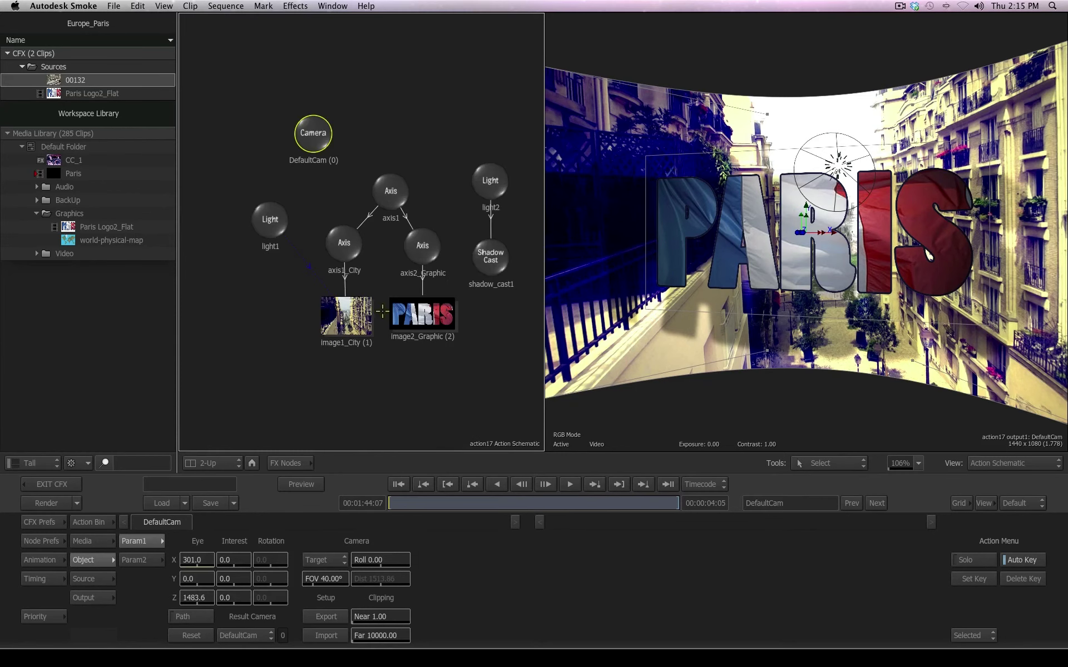
Move light1 aside in the schematic and link axis1_City to DefaultCam with the Look At tool
drag(268, 220, 249, 217)
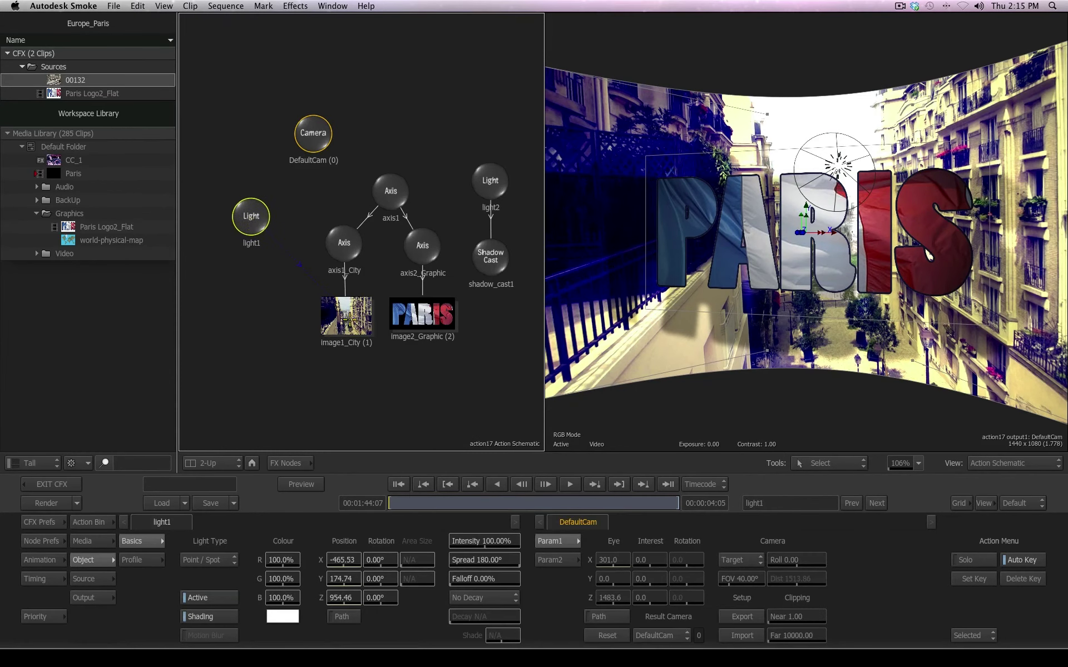
click(349, 321)
click(337, 242)
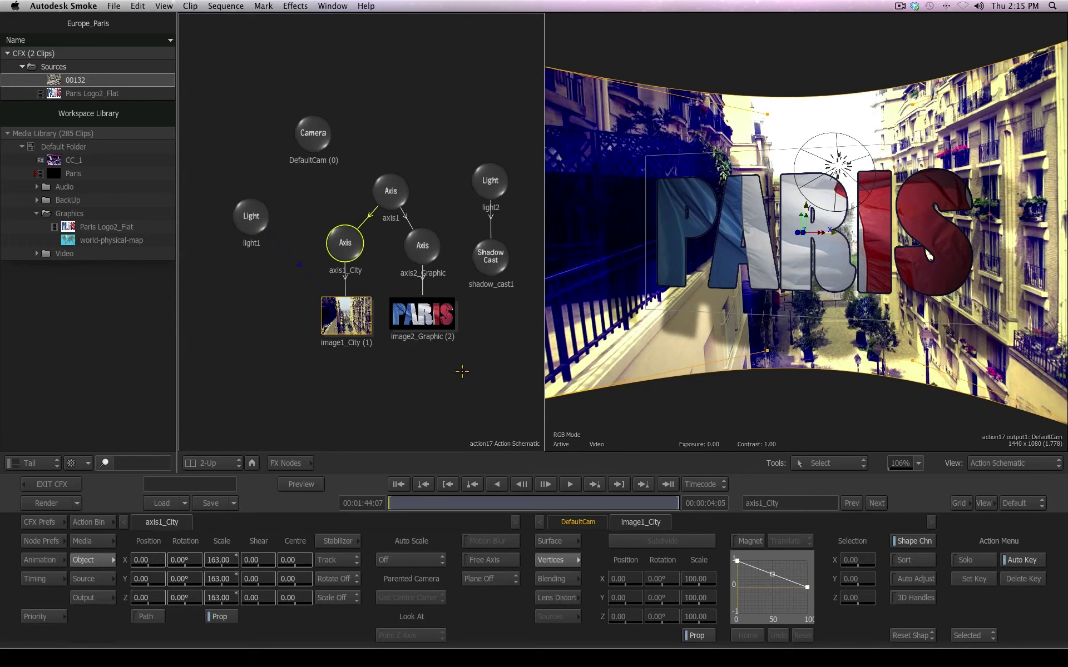
click(836, 463)
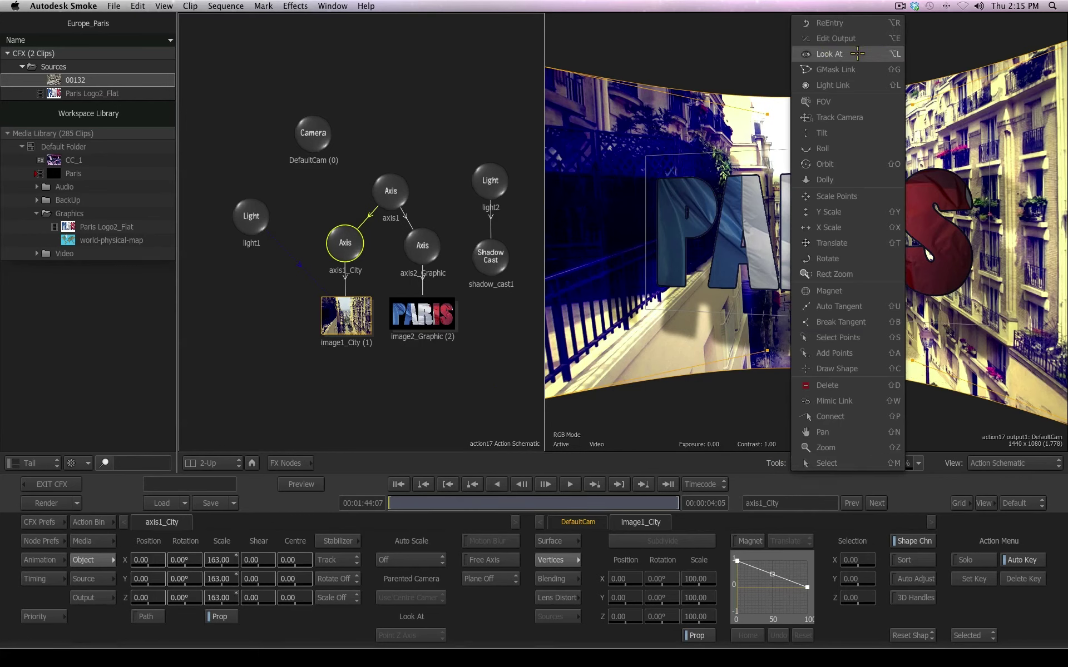
click(857, 54)
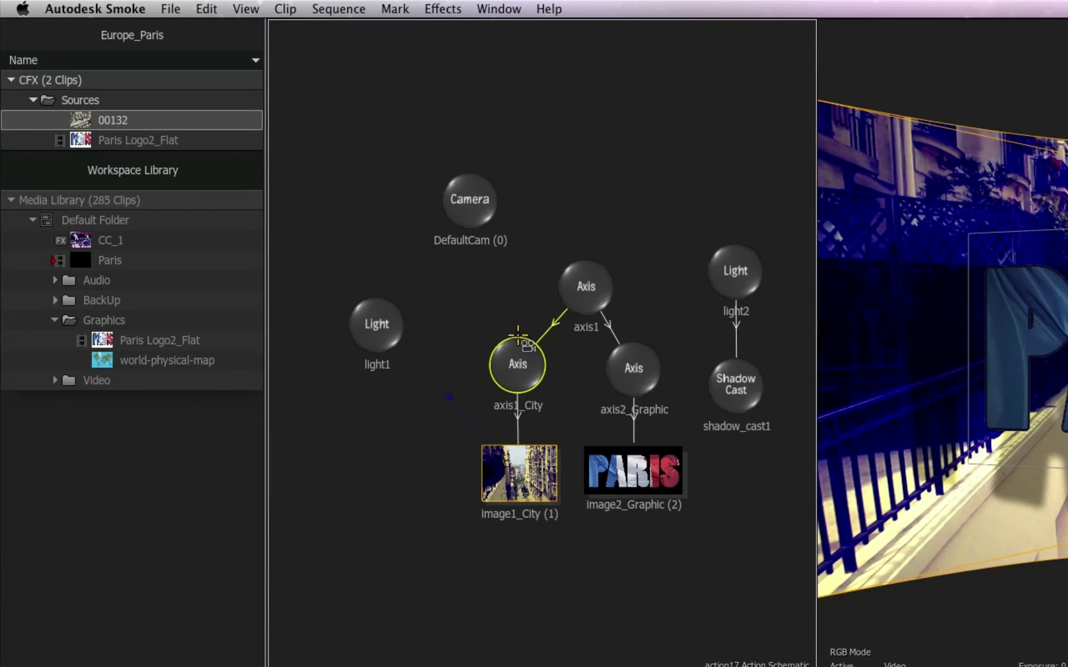
drag(521, 342, 471, 200)
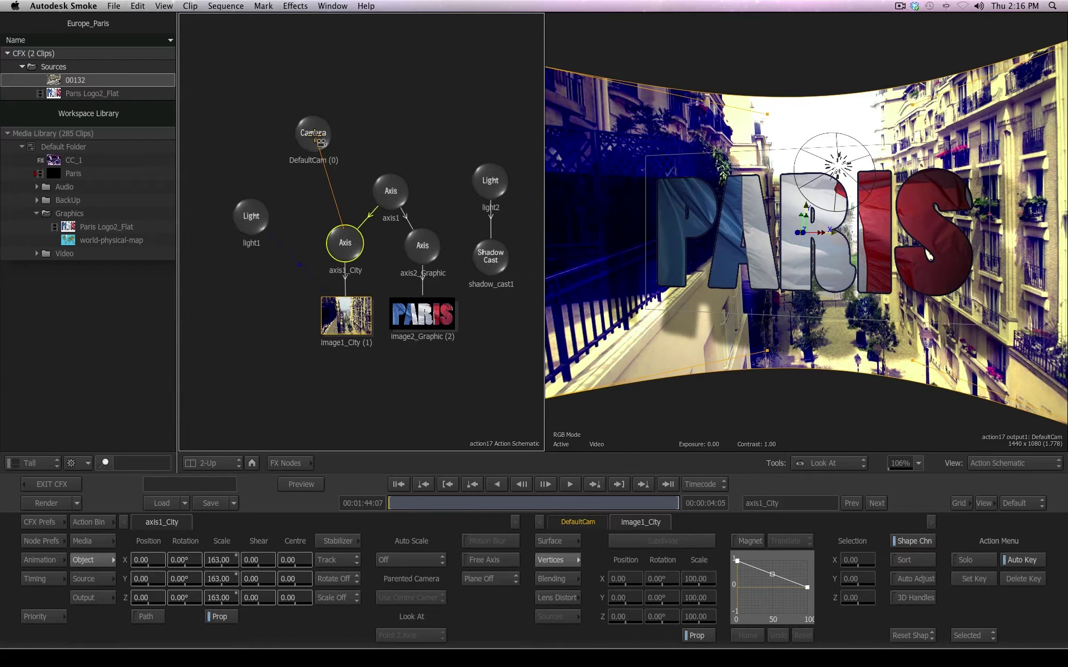
drag(320, 142, 318, 142)
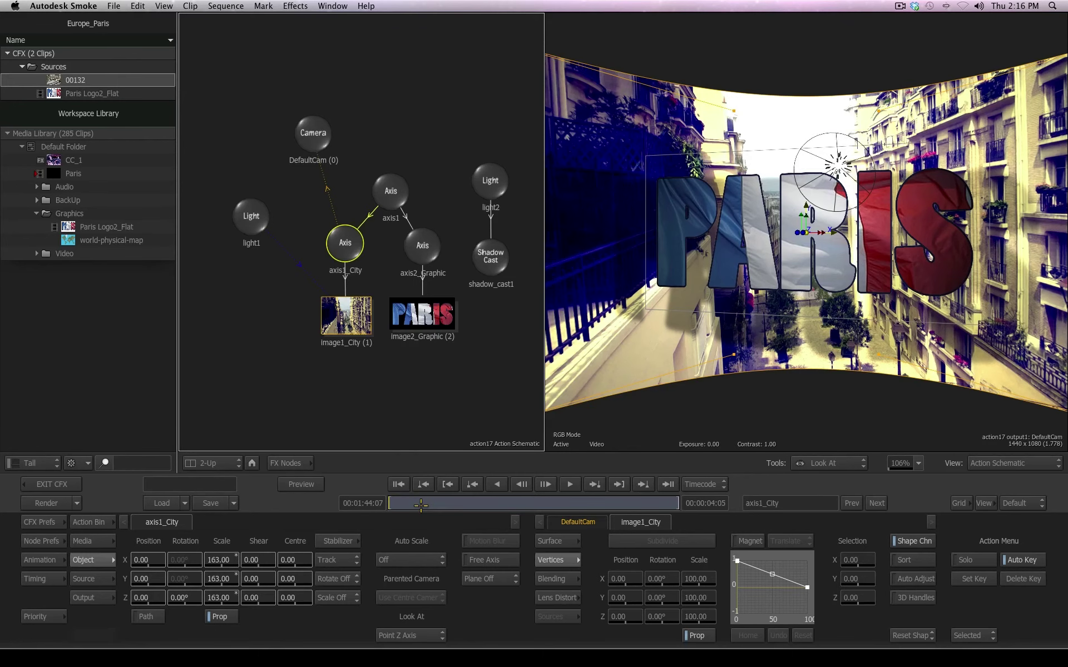
Scrub and play the animation to check the backdrop following the camera, and restore the Select tool
drag(421, 504, 547, 504)
drag(436, 504, 299, 521)
key(space)
key(space)
click(800, 463)
click(838, 660)
Review the backdrop's rotation toward the camera in the Top 3D view, and return to the first frame and the Action schematic
right_click(1051, 484)
mouse_move(1033, 491)
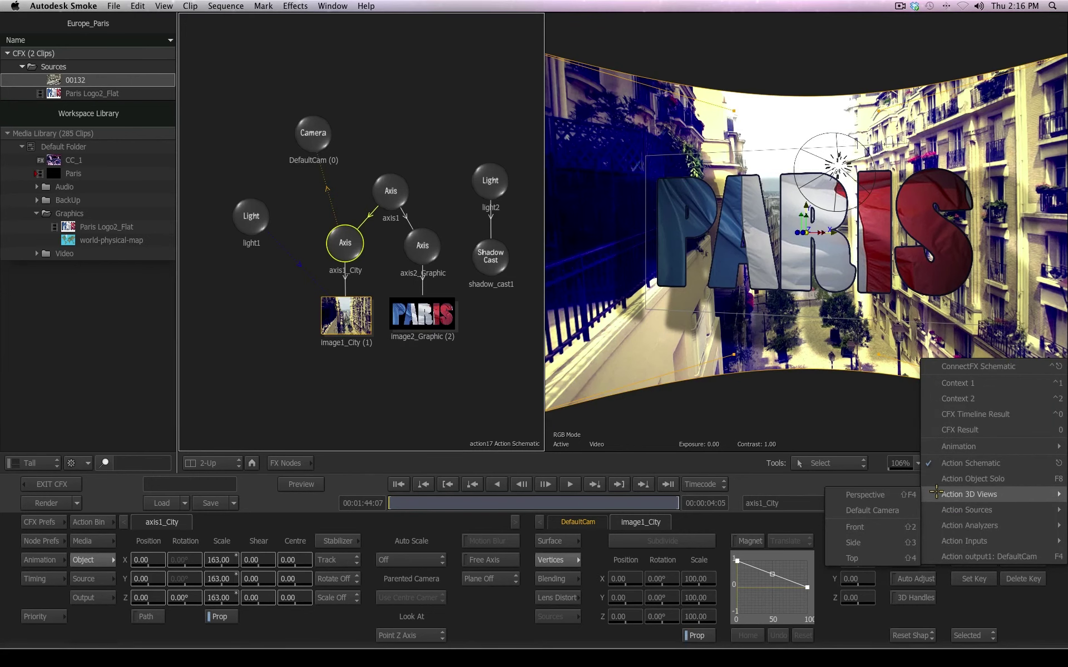
click(859, 558)
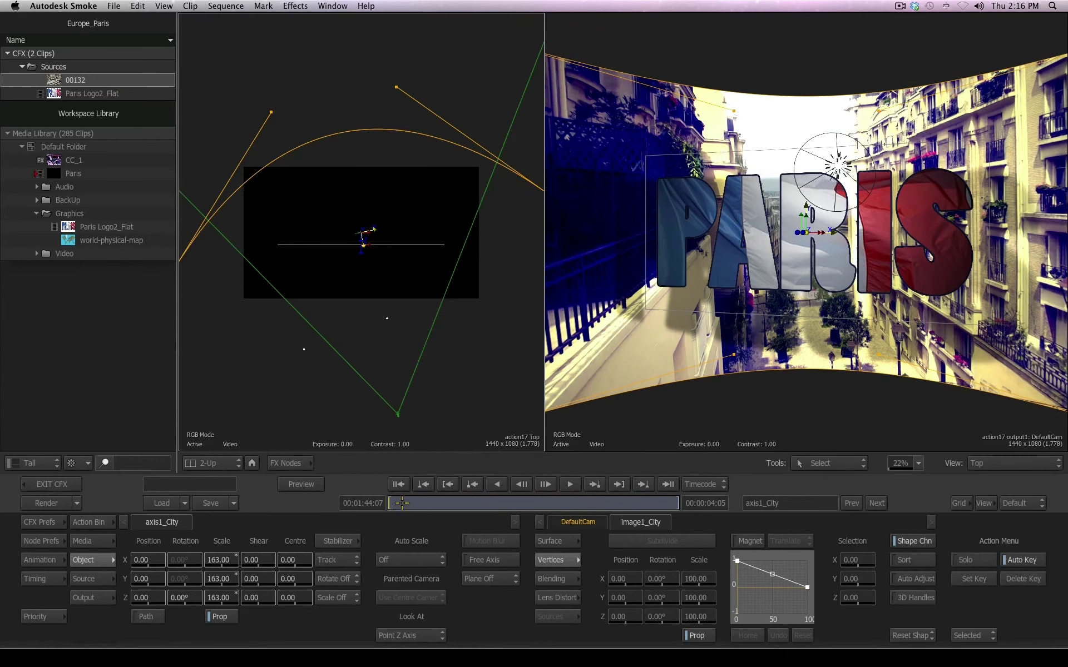
drag(401, 502, 428, 506)
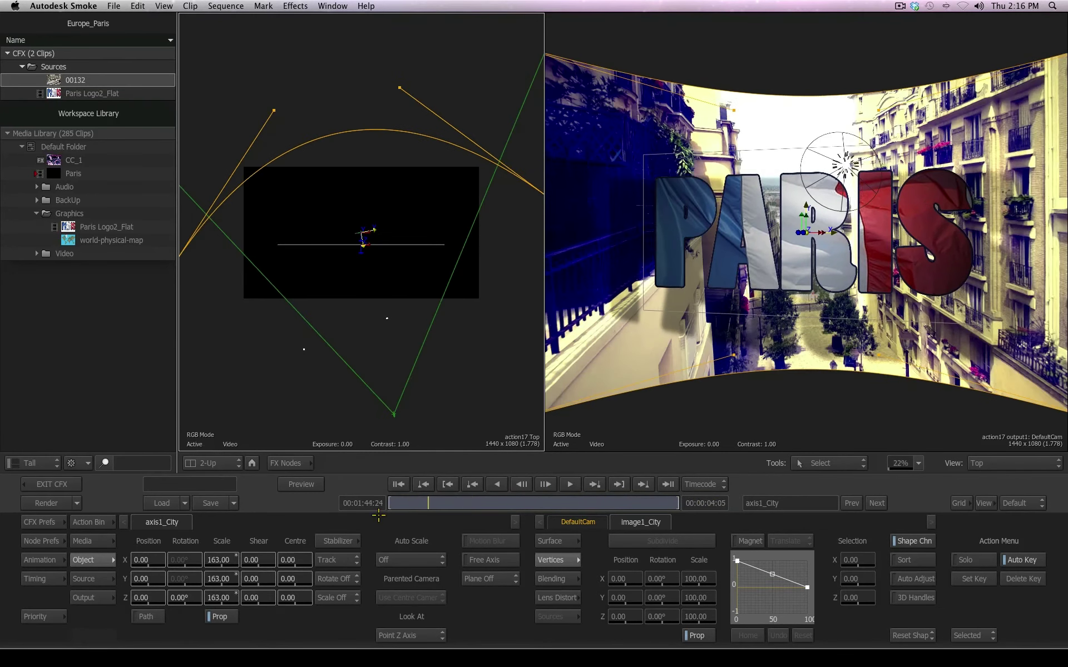
key(space)
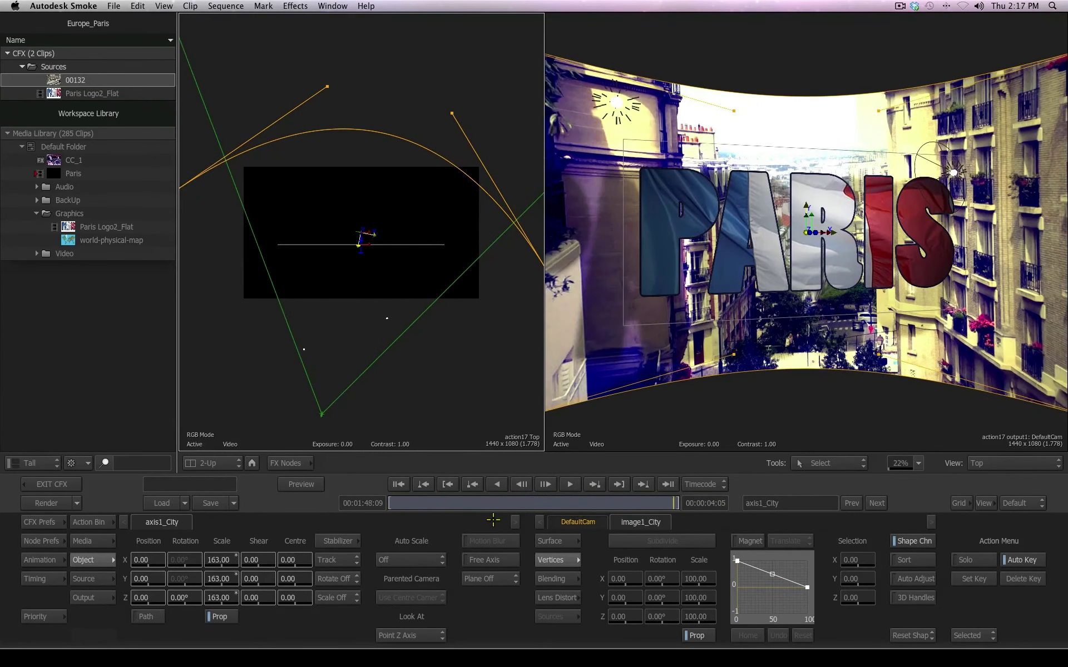
key(Home)
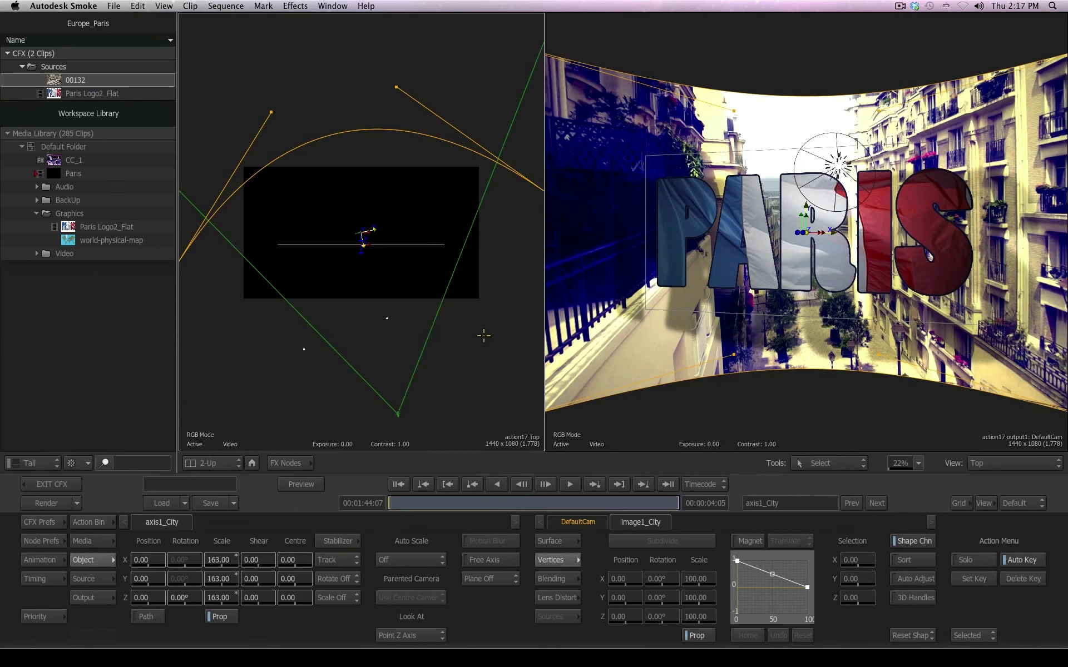
key(F4)
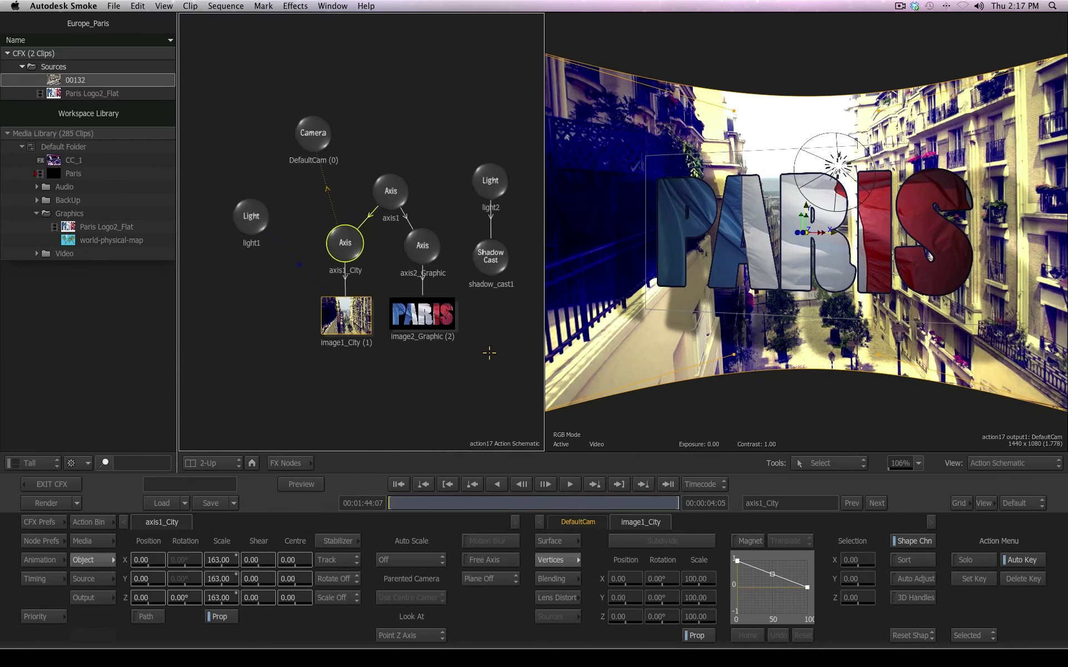
Try moving axis2_Graphic to Z 205 and bring it back to Z 100
drag(313, 133, 299, 144)
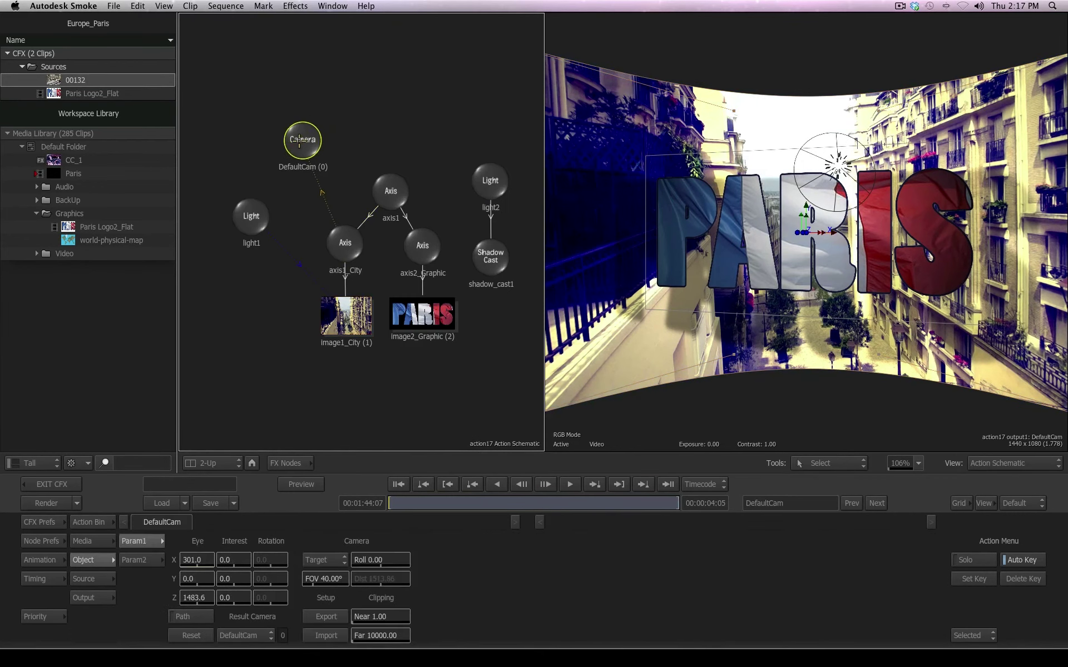
click(489, 181)
click(422, 245)
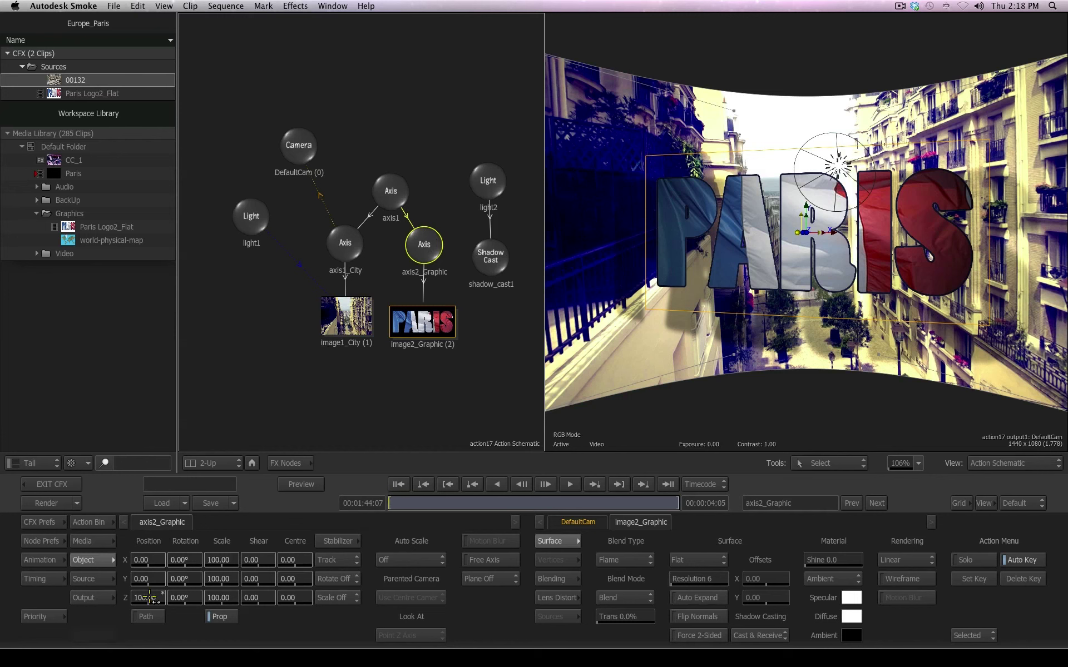
drag(148, 598, 209, 610)
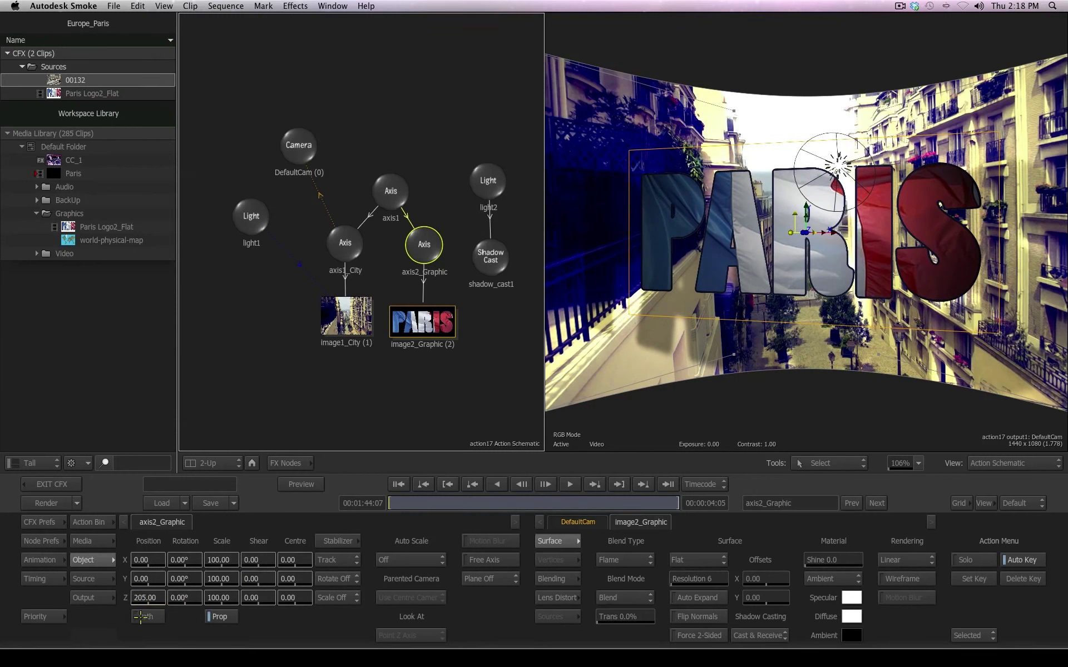
drag(142, 598, 136, 601)
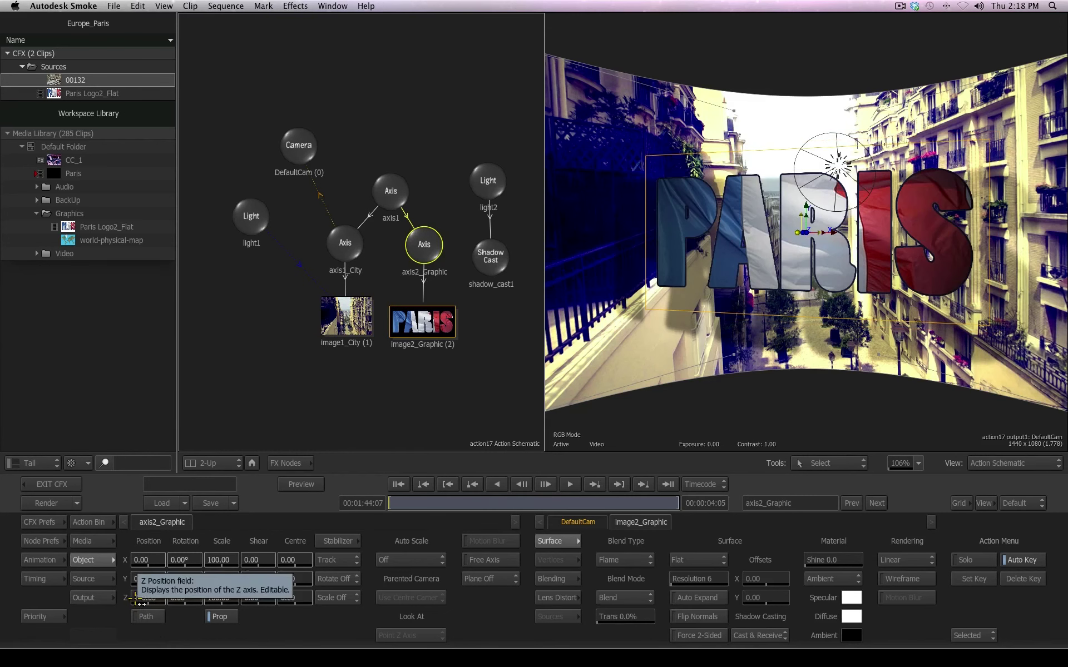
Parent light2 to axis2_Graphic, space the two nodes apart, and set axis2_Graphic's Z position to 144
drag(435, 237, 487, 181)
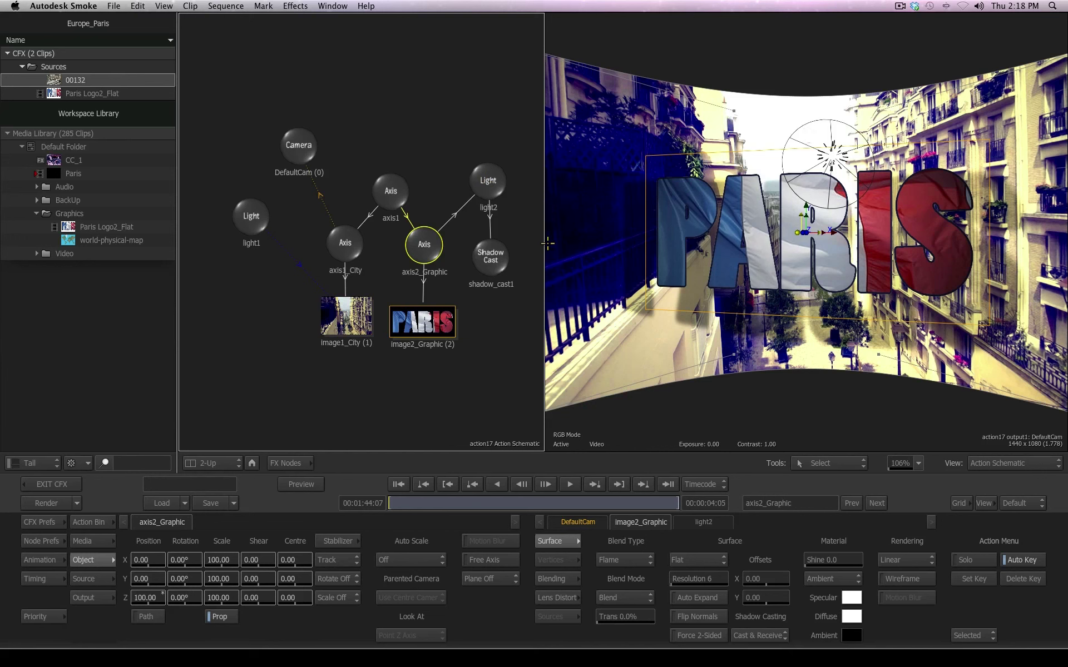
drag(424, 246, 430, 243)
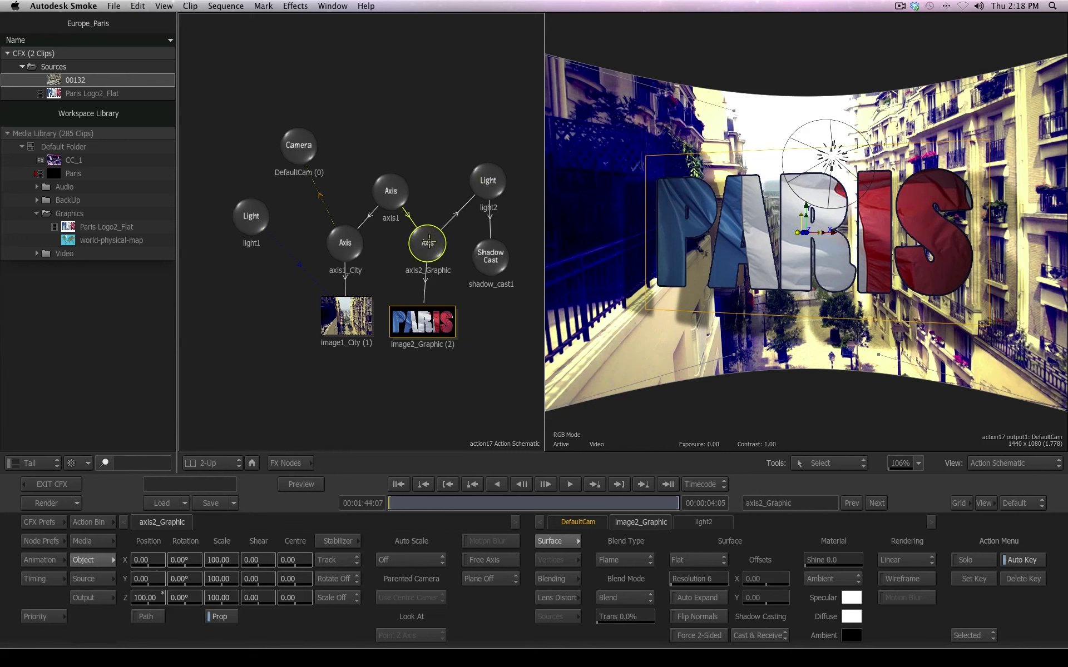
drag(481, 190, 486, 187)
click(427, 241)
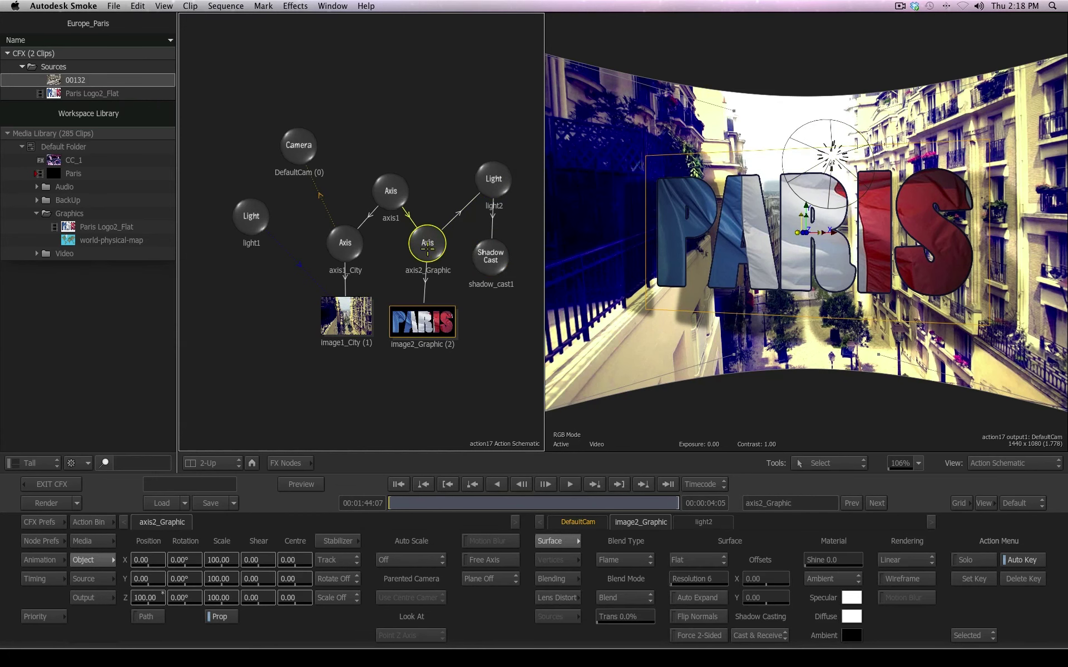
mouse_move(151, 590)
mouse_down()
mouse_move(225, 594)
mouse_move(135, 605)
mouse_up()
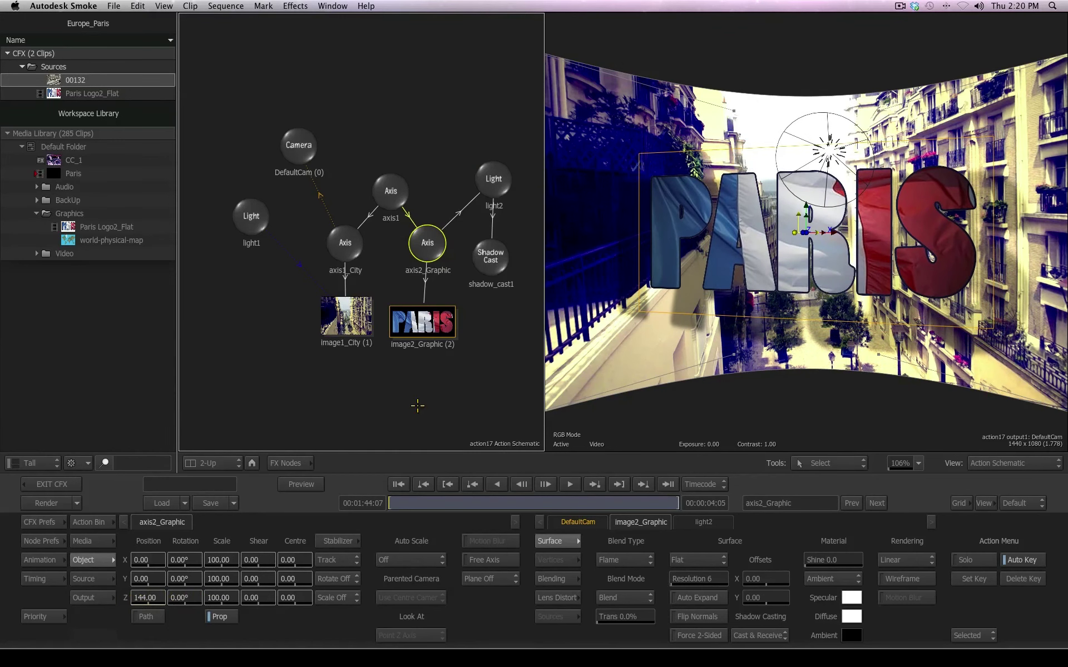